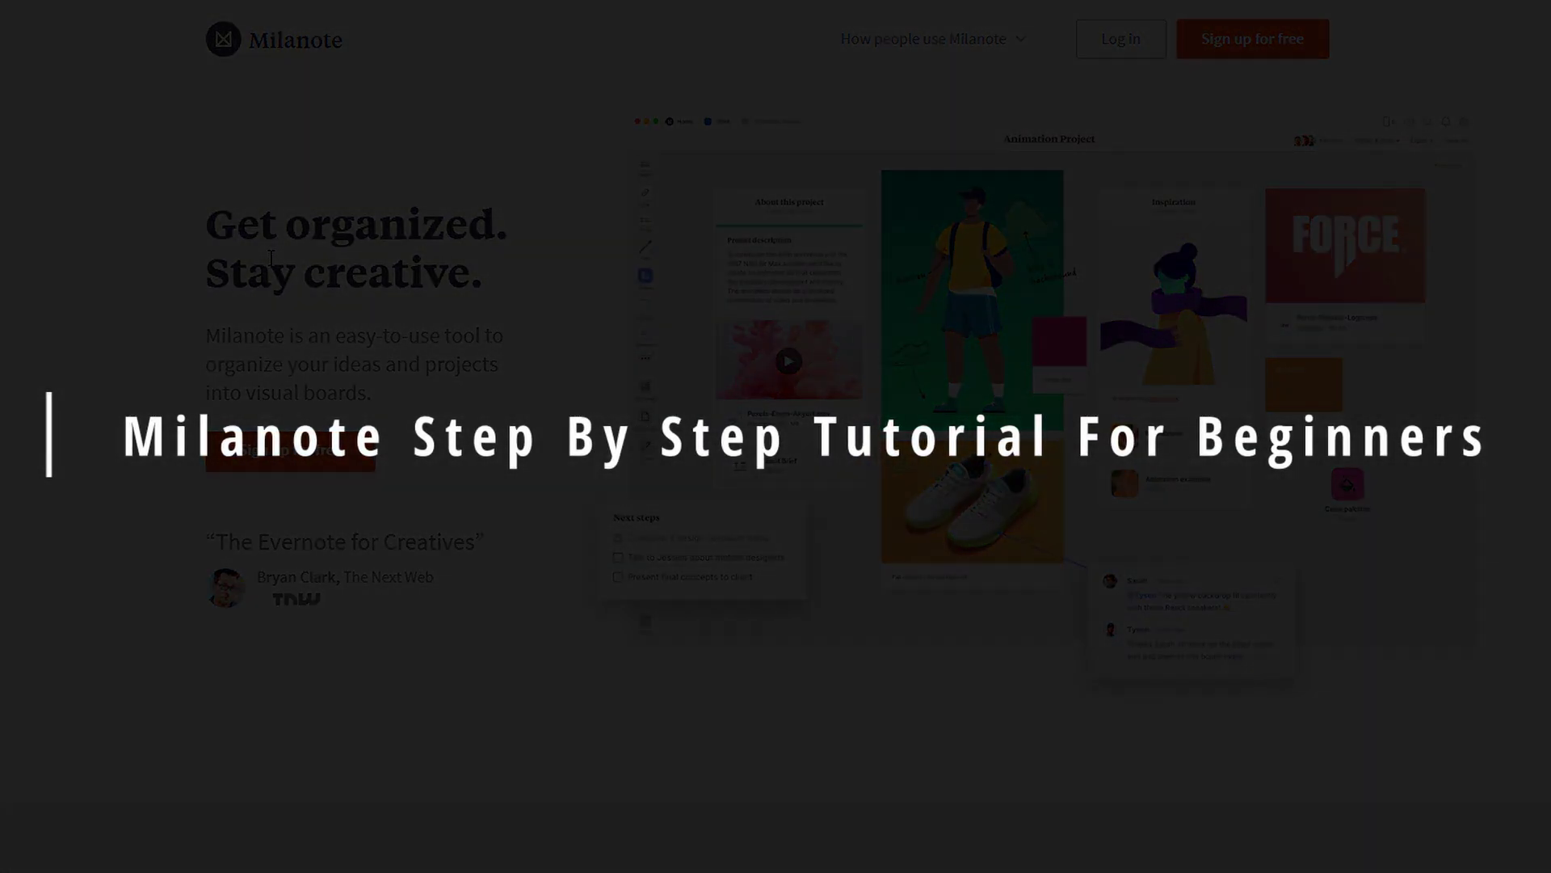
scroll(269, 261, "down", 5)
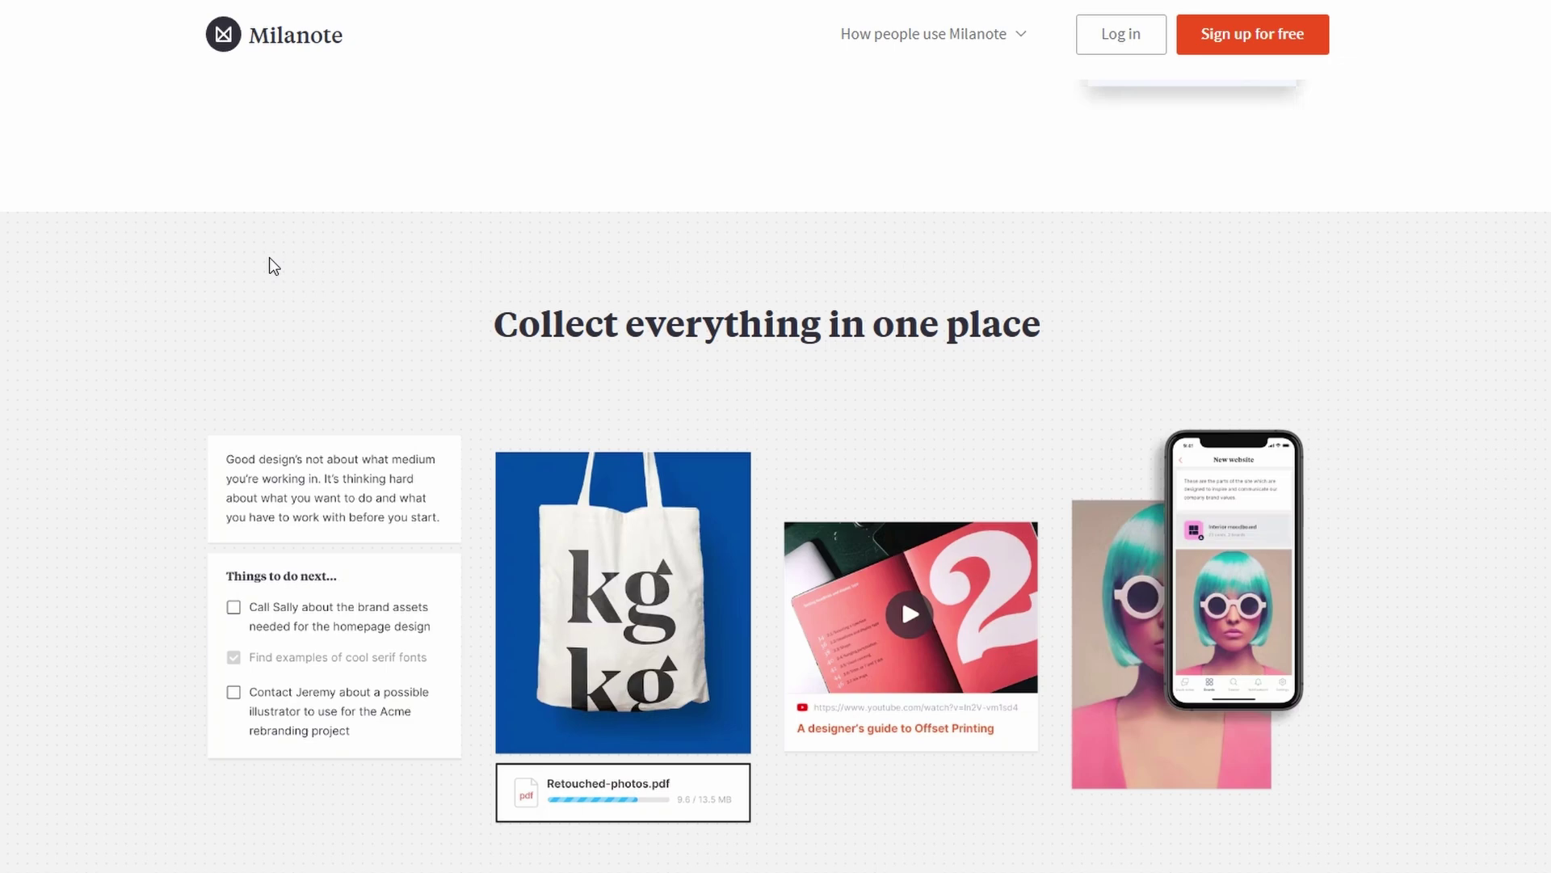
scroll(269, 257, "down", 1)
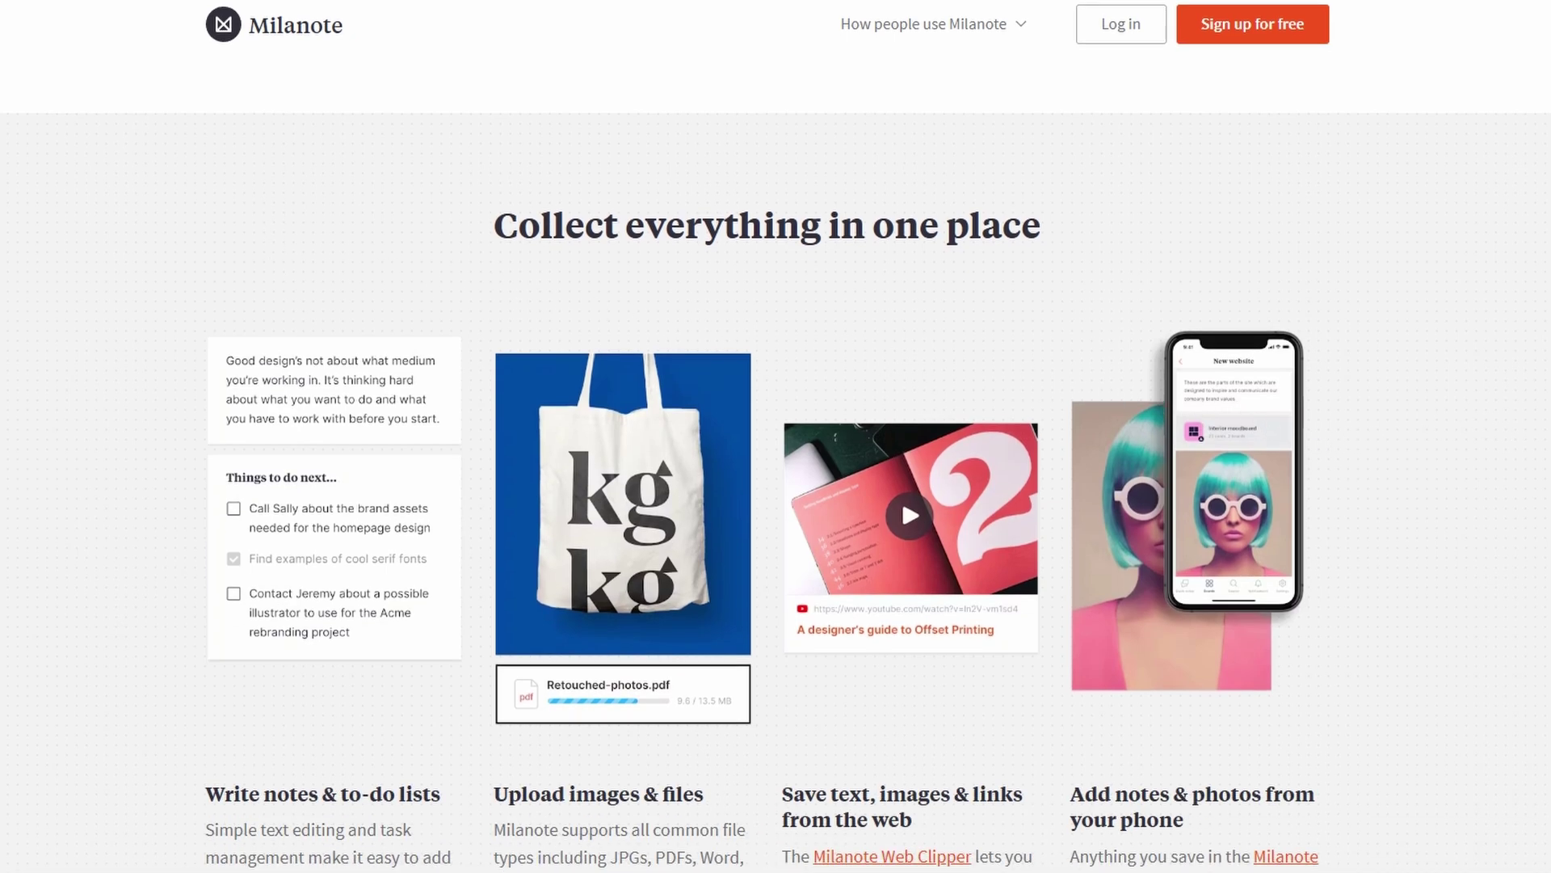
scroll(777, 484, "down", 2)
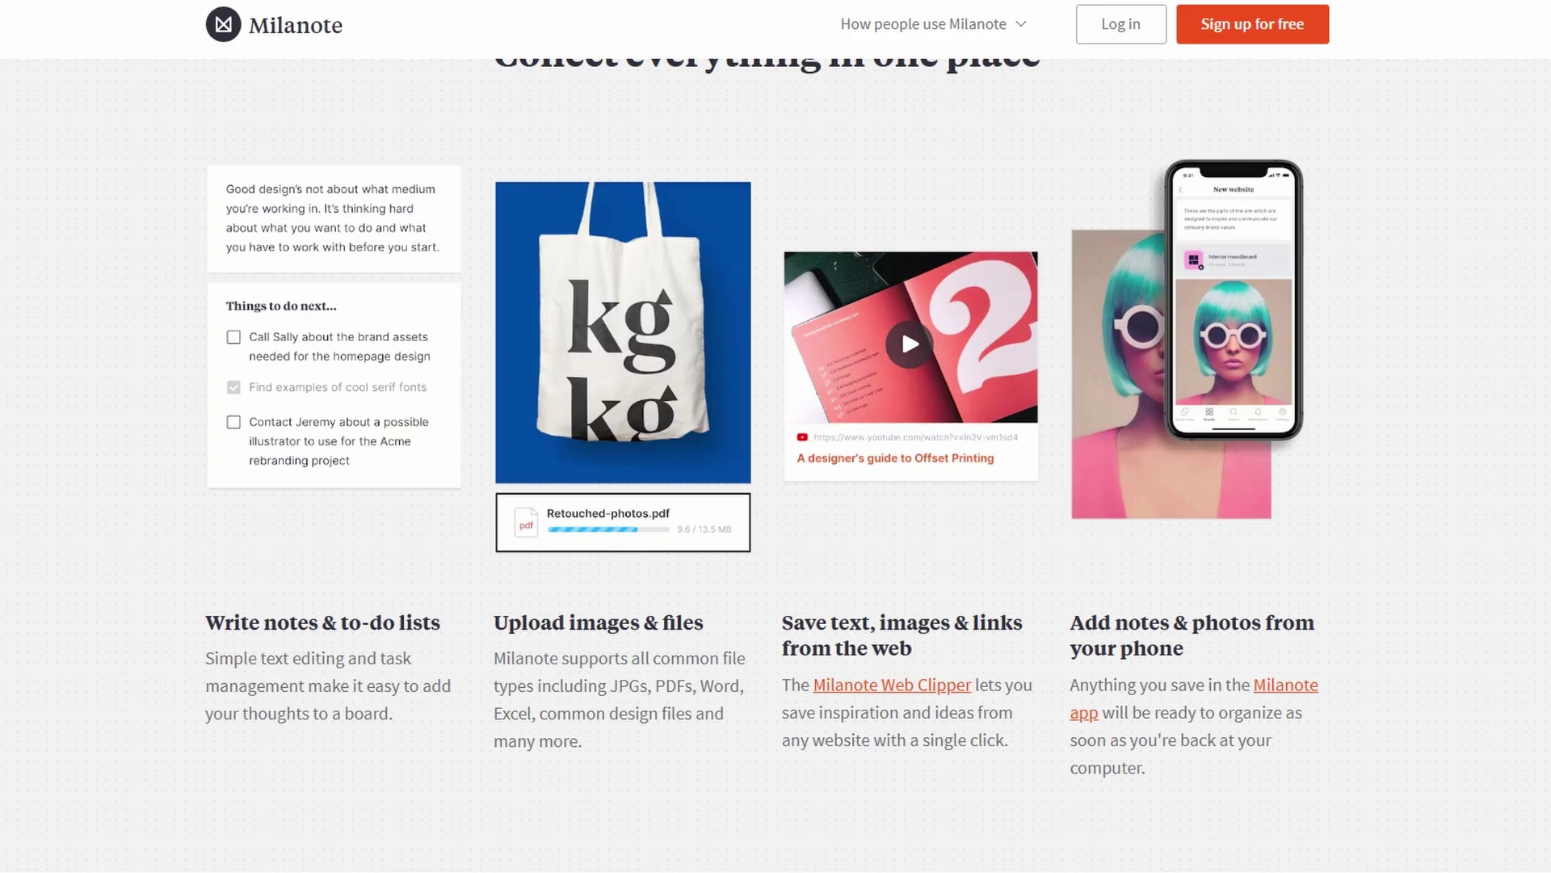
scroll(775, 485, "down", 1)
scroll(777, 485, "down", 1)
scroll(775, 484, "down", 1)
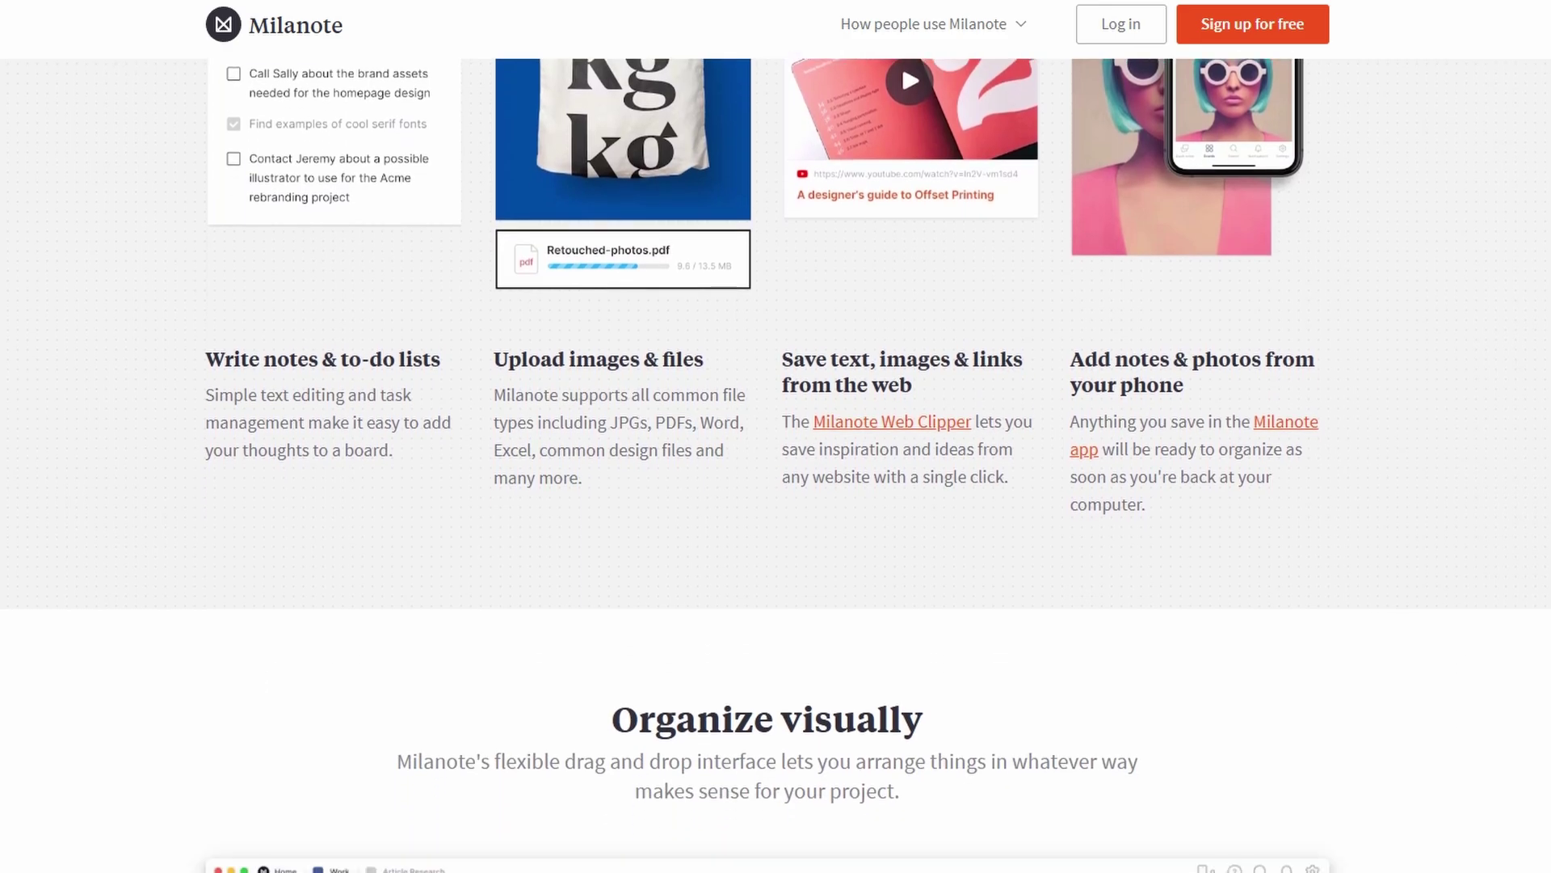
scroll(776, 484, "down", 1)
scroll(776, 485, "down", 1)
scroll(776, 486, "down", 1)
scroll(776, 485, "down", 1)
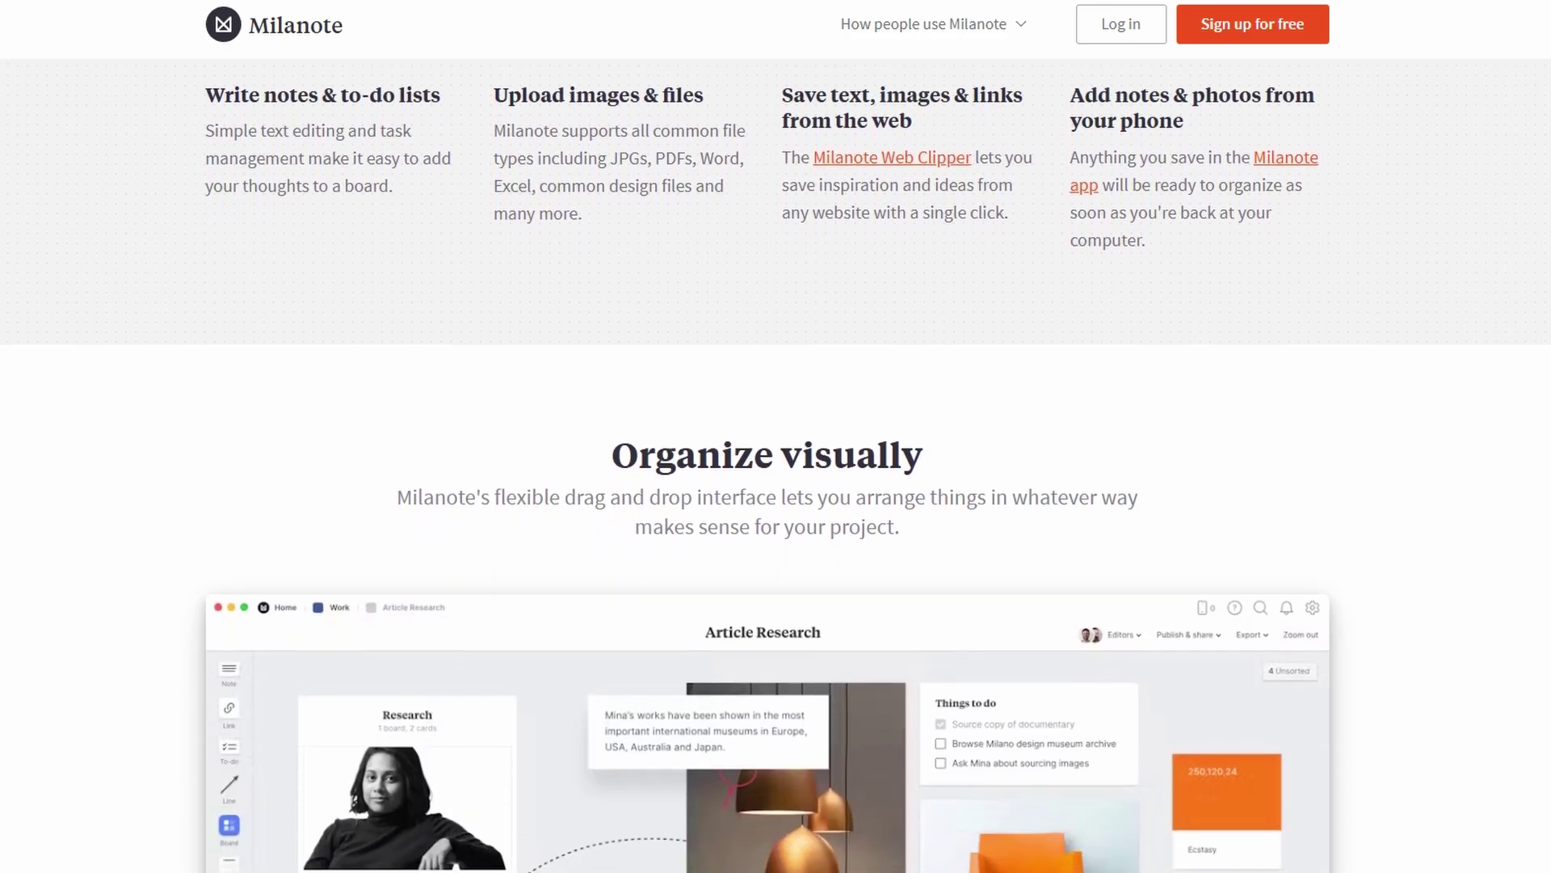
scroll(776, 485, "down", 1)
scroll(776, 484, "down", 1)
scroll(776, 484, "down", 1)
scroll(776, 485, "down", 1)
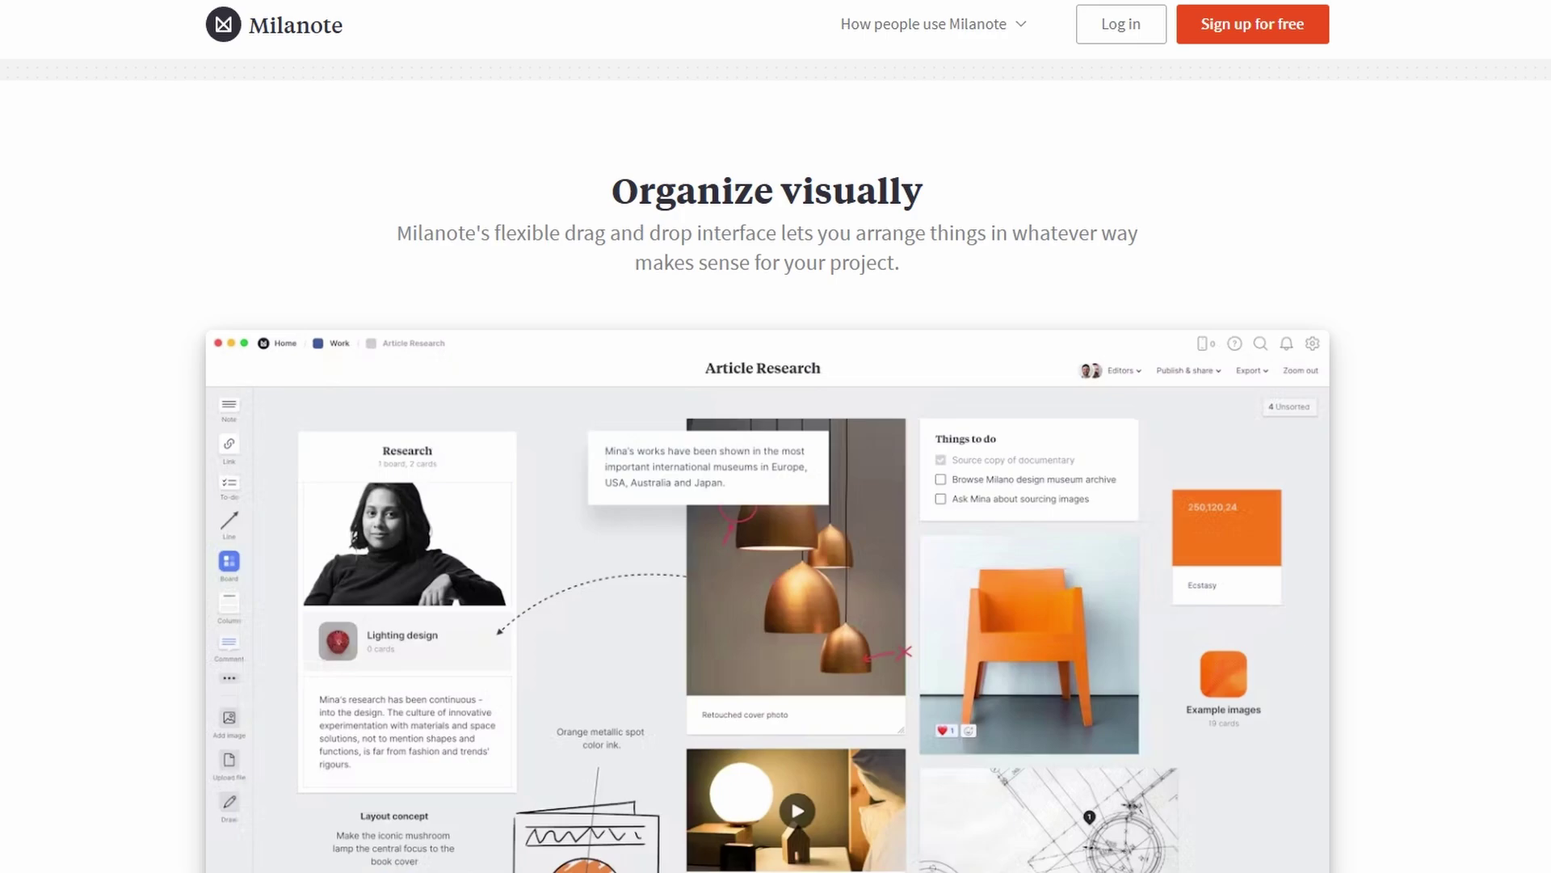
scroll(776, 485, "down", 1)
scroll(776, 485, "down", 1)
scroll(776, 486, "down", 1)
scroll(775, 486, "down", 1)
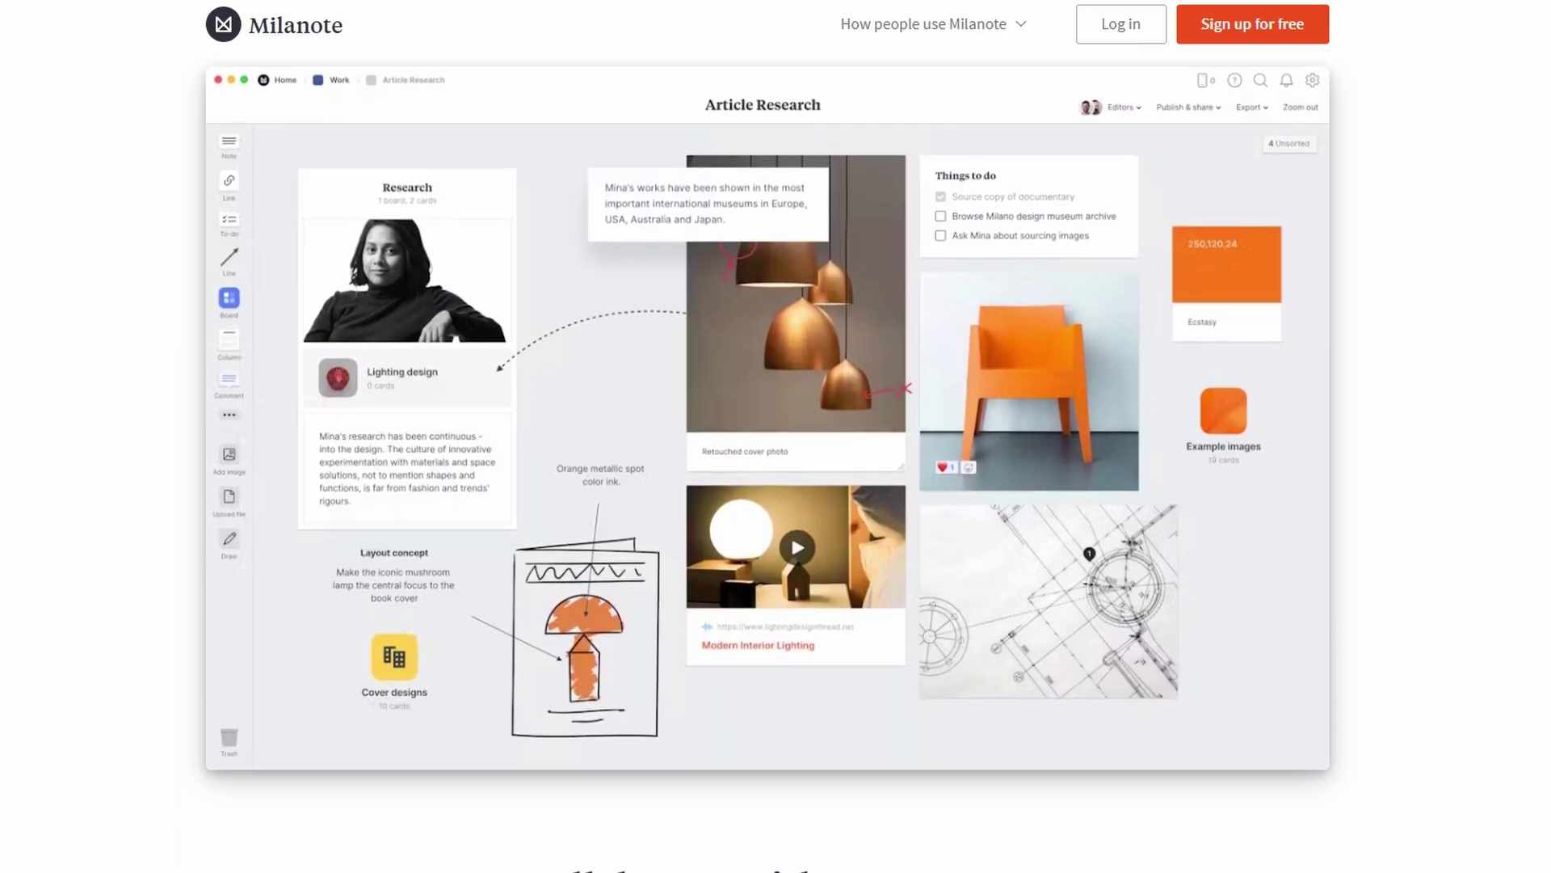
scroll(775, 485, "down", 1)
scroll(775, 486, "down", 1)
scroll(776, 485, "down", 1)
scroll(776, 485, "down", 1)
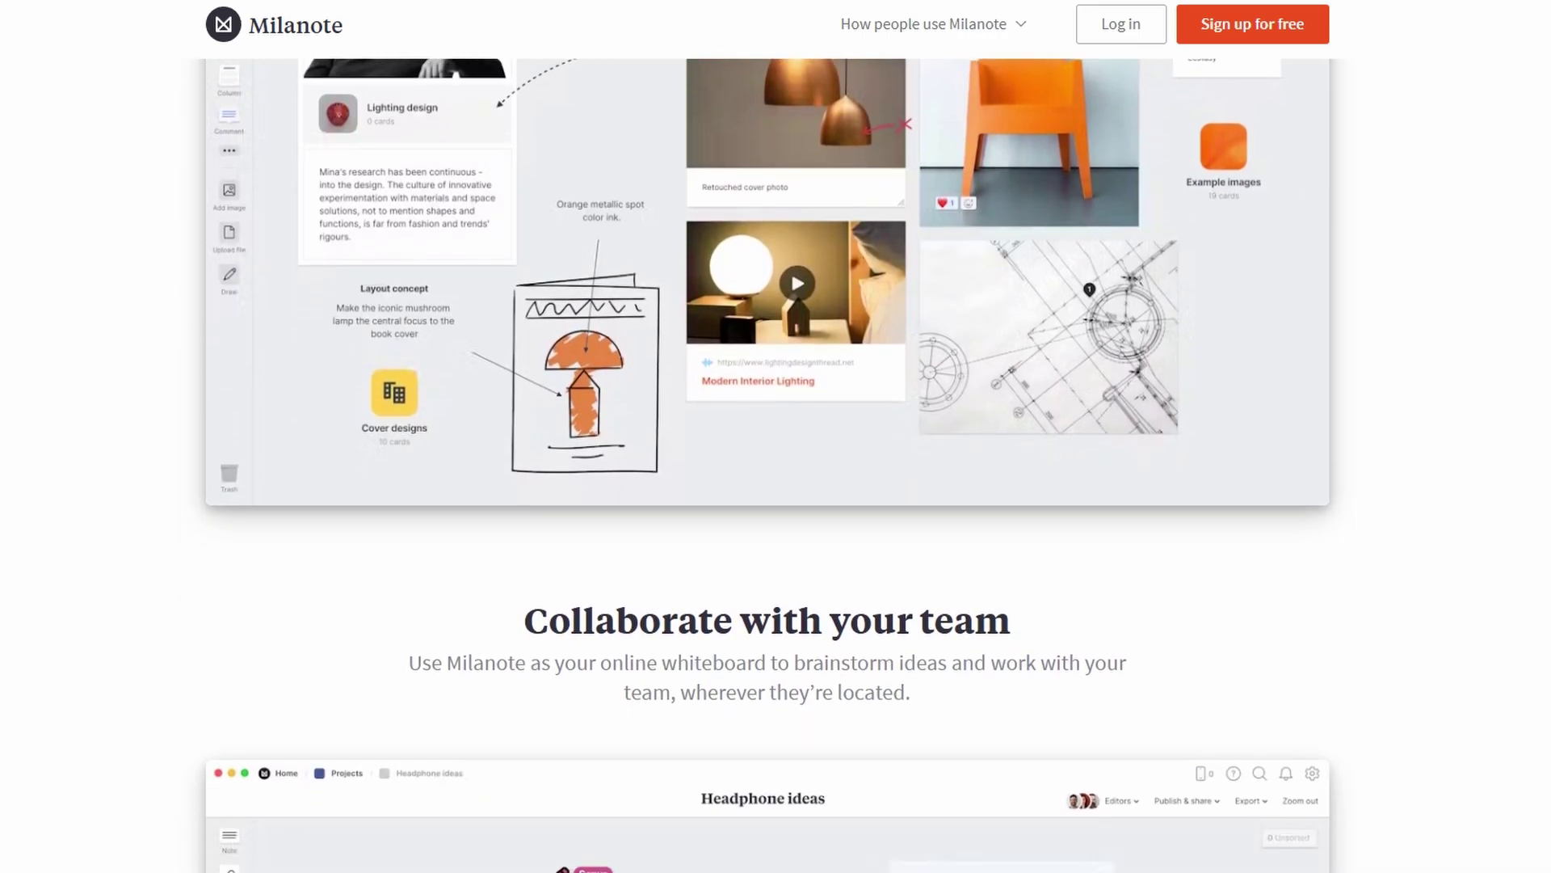
scroll(776, 484, "down", 1)
scroll(775, 484, "down", 1)
scroll(776, 485, "down", 1)
scroll(777, 485, "down", 1)
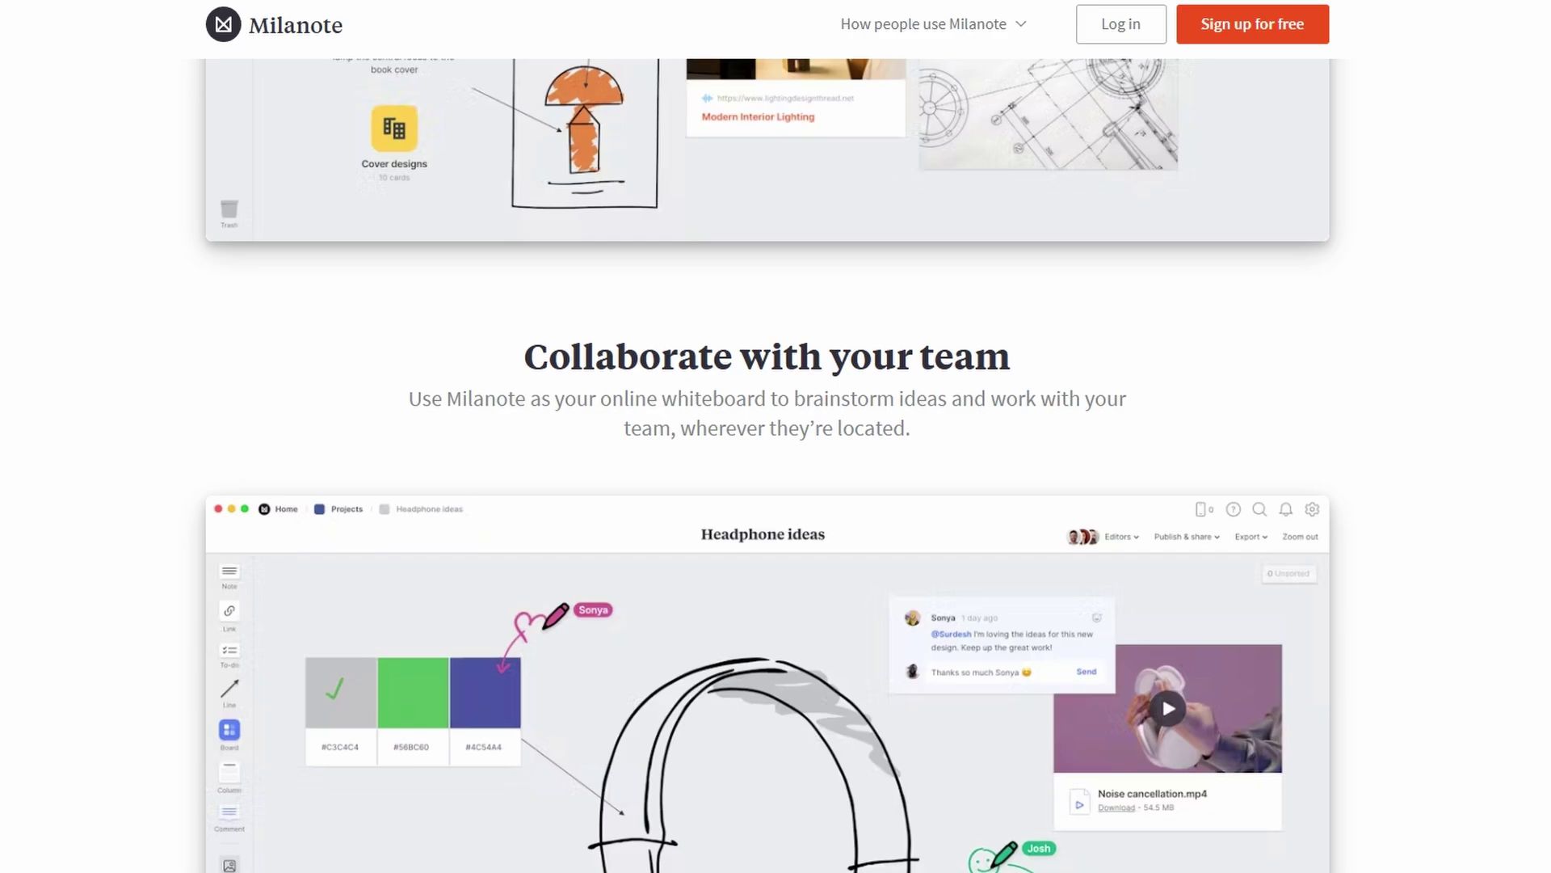
scroll(776, 485, "down", 1)
scroll(776, 484, "down", 1)
scroll(776, 485, "down", 1)
scroll(776, 485, "down", 1)
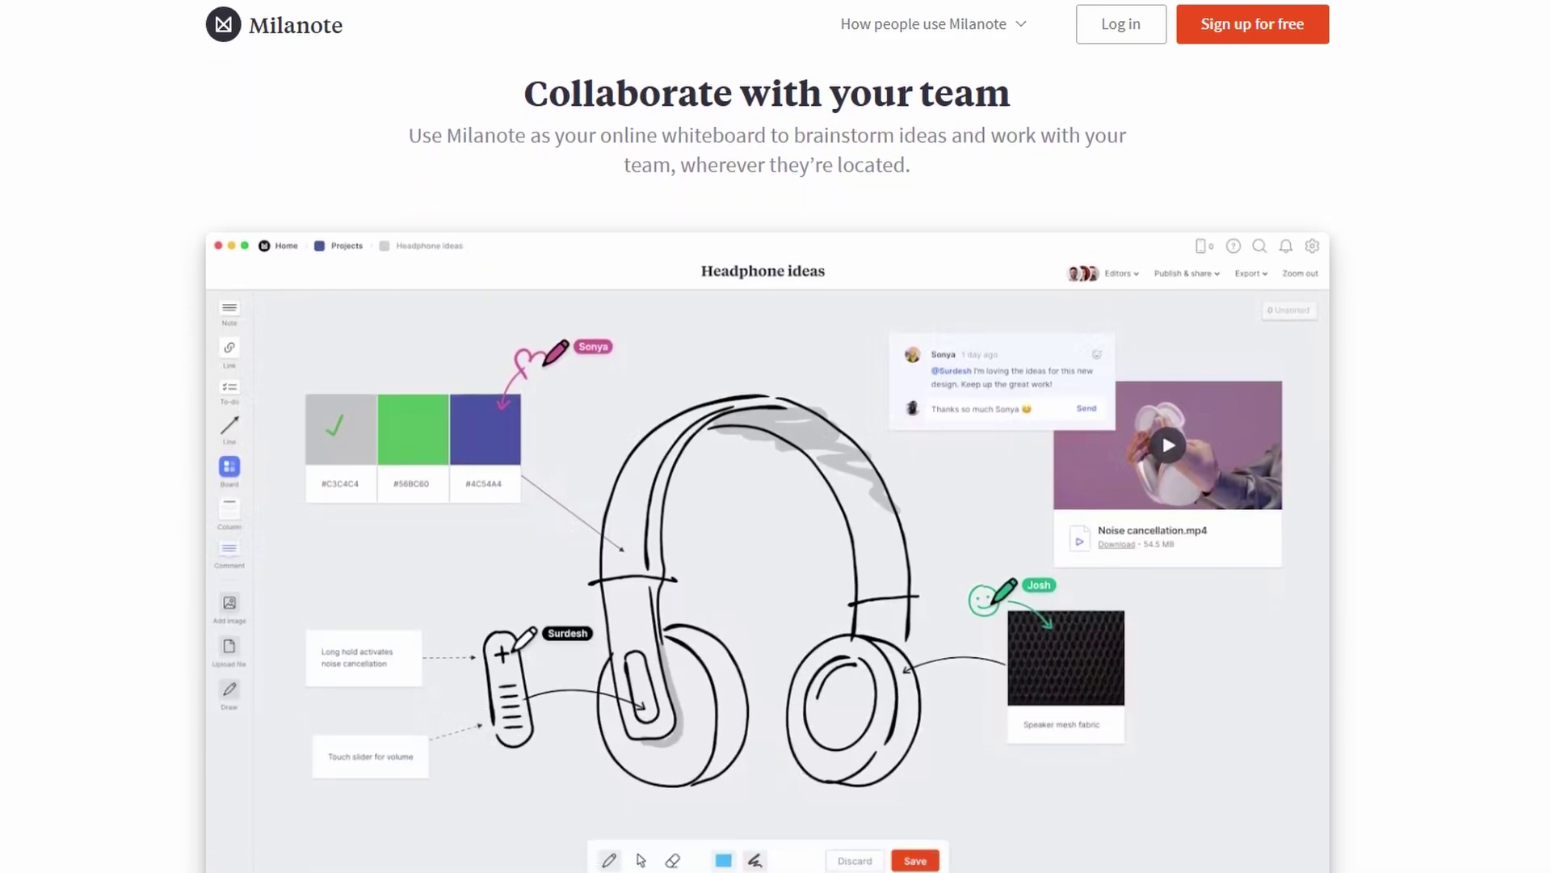
scroll(776, 485, "down", 1)
scroll(776, 484, "down", 1)
scroll(777, 485, "down", 1)
scroll(776, 485, "down", 1)
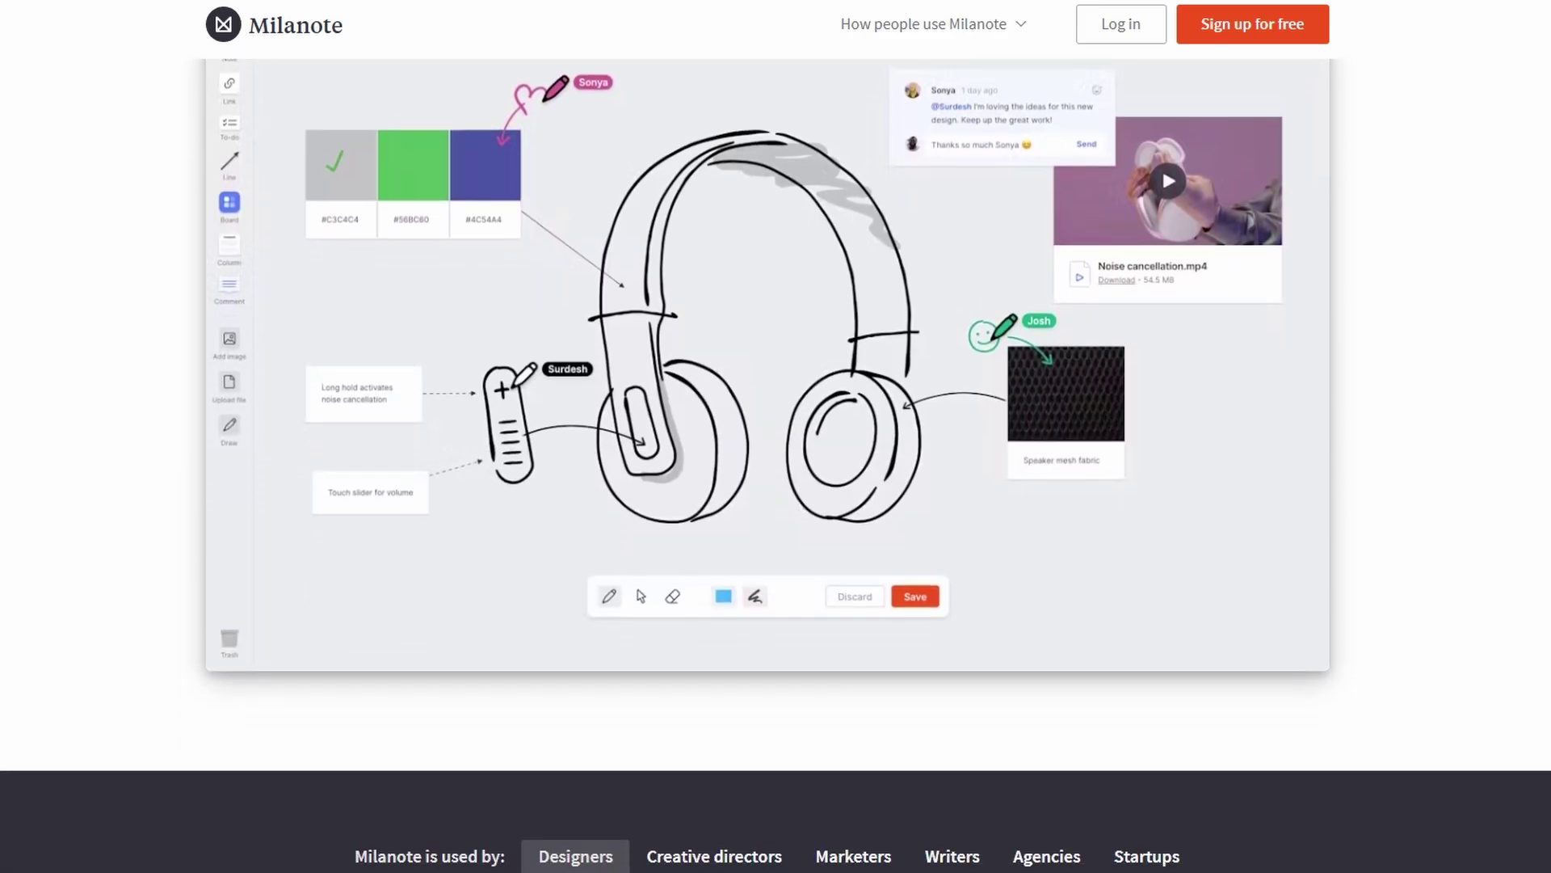
scroll(777, 485, "down", 1)
scroll(777, 485, "down", 1)
scroll(776, 485, "down", 1)
scroll(775, 485, "down", 1)
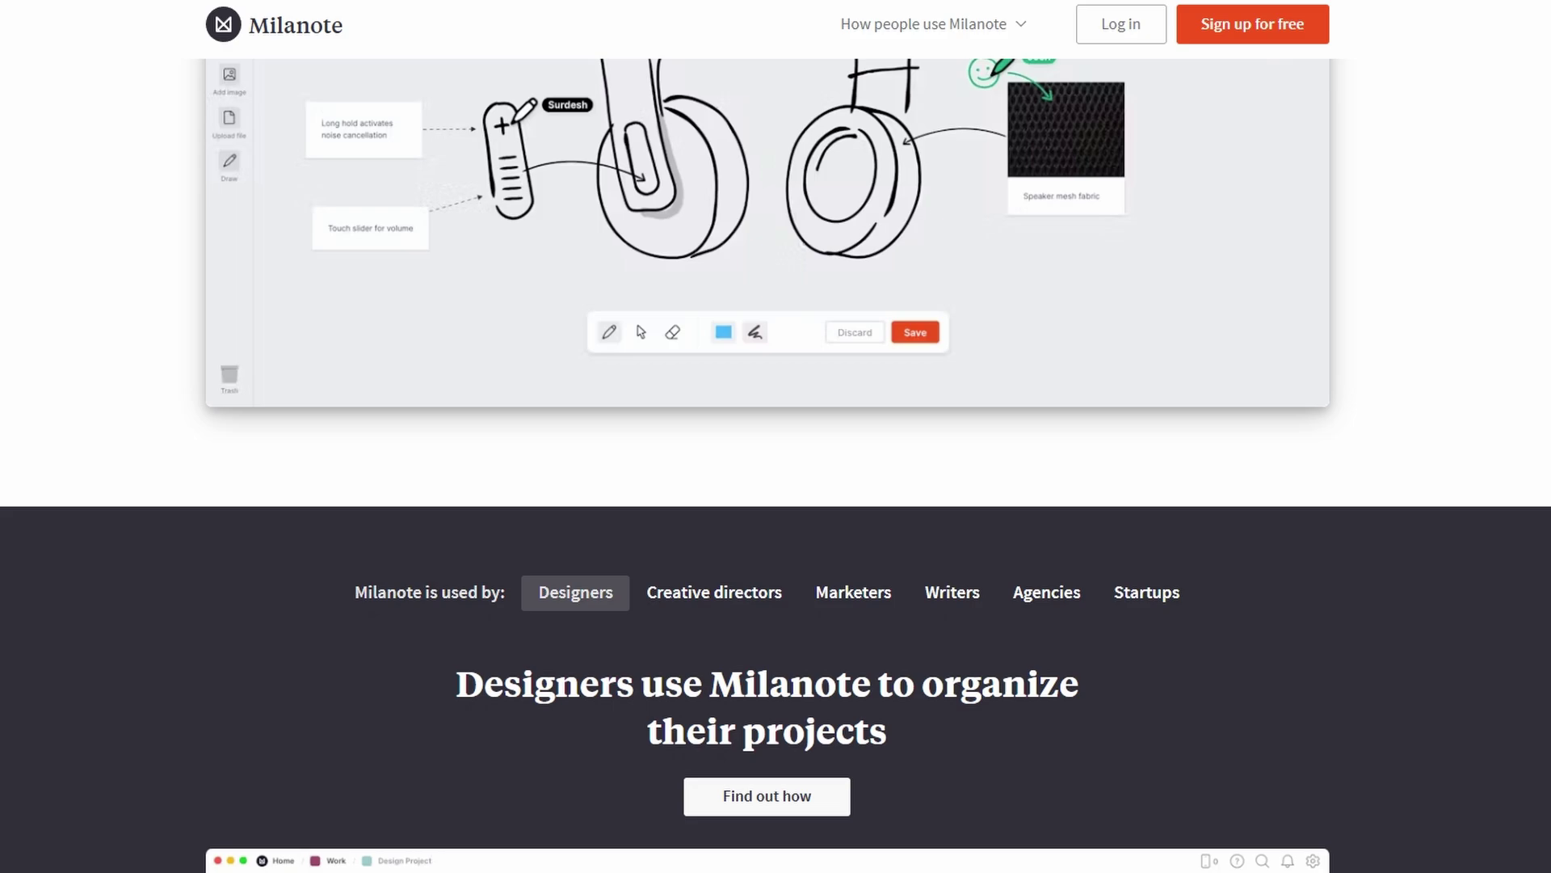
scroll(776, 485, "down", 1)
scroll(776, 485, "down", 1)
scroll(775, 486, "down", 1)
scroll(775, 485, "down", 1)
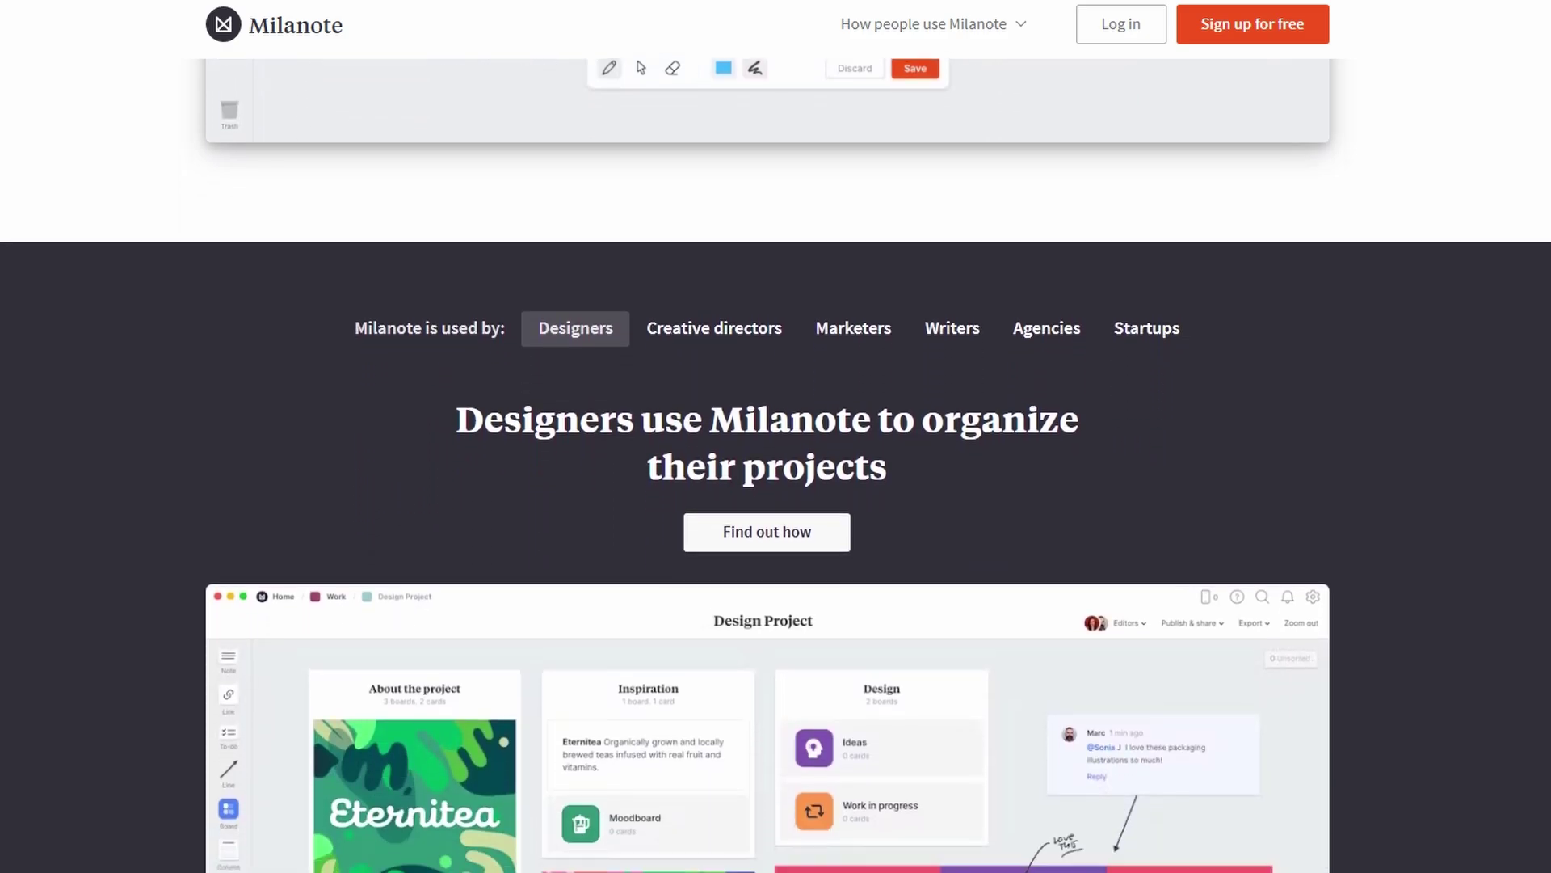
scroll(776, 485, "down", 1)
scroll(776, 485, "down", 1)
scroll(775, 485, "down", 1)
scroll(776, 485, "down", 1)
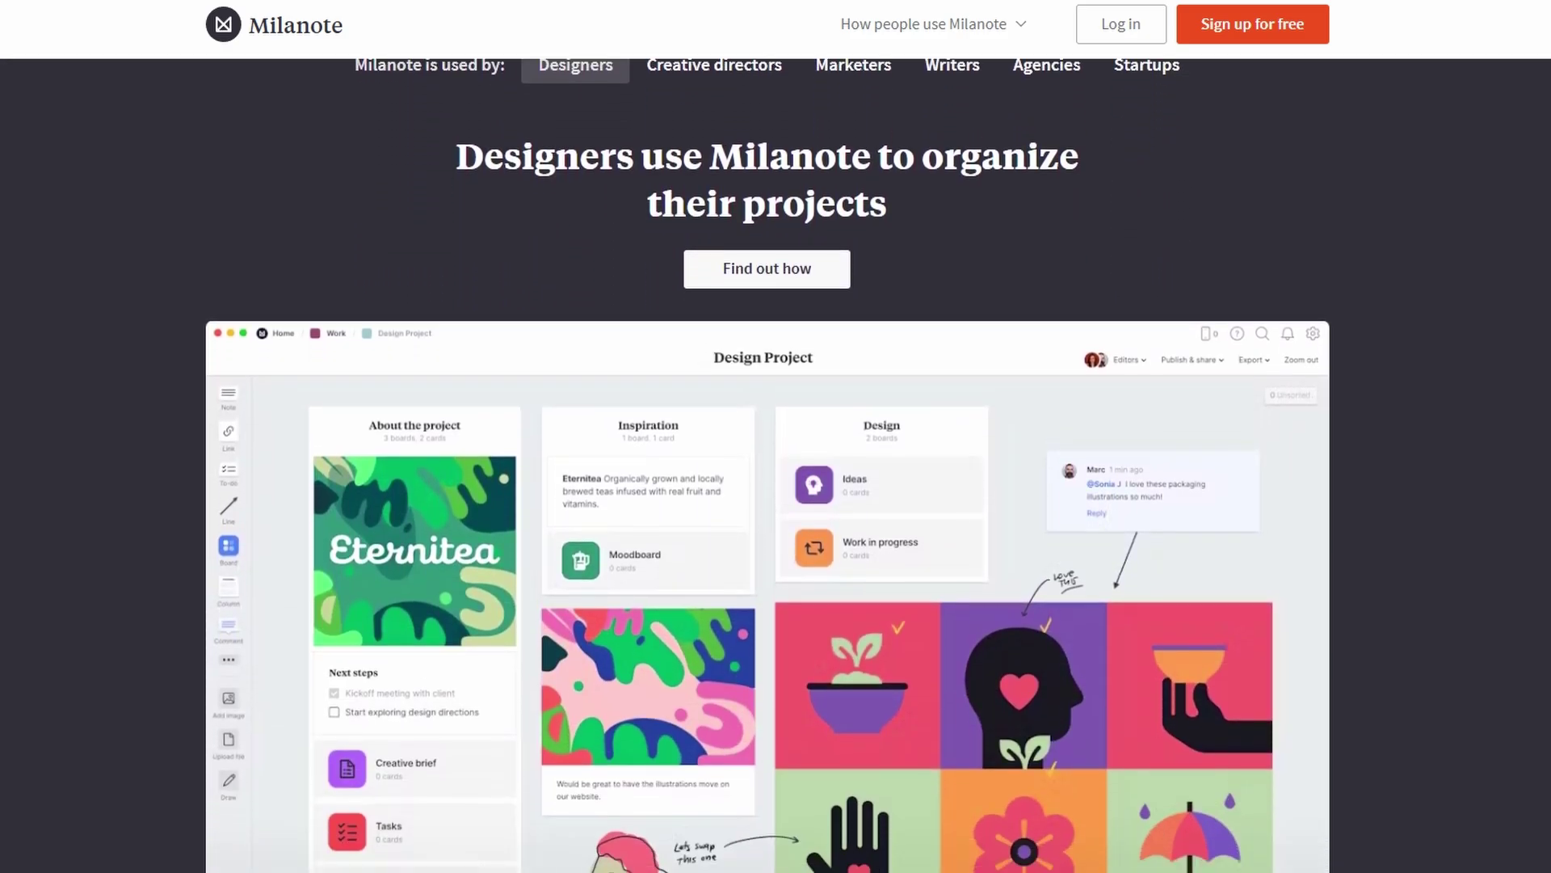
scroll(776, 486, "down", 1)
scroll(776, 485, "down", 1)
scroll(776, 485, "down", 1)
scroll(777, 485, "down", 1)
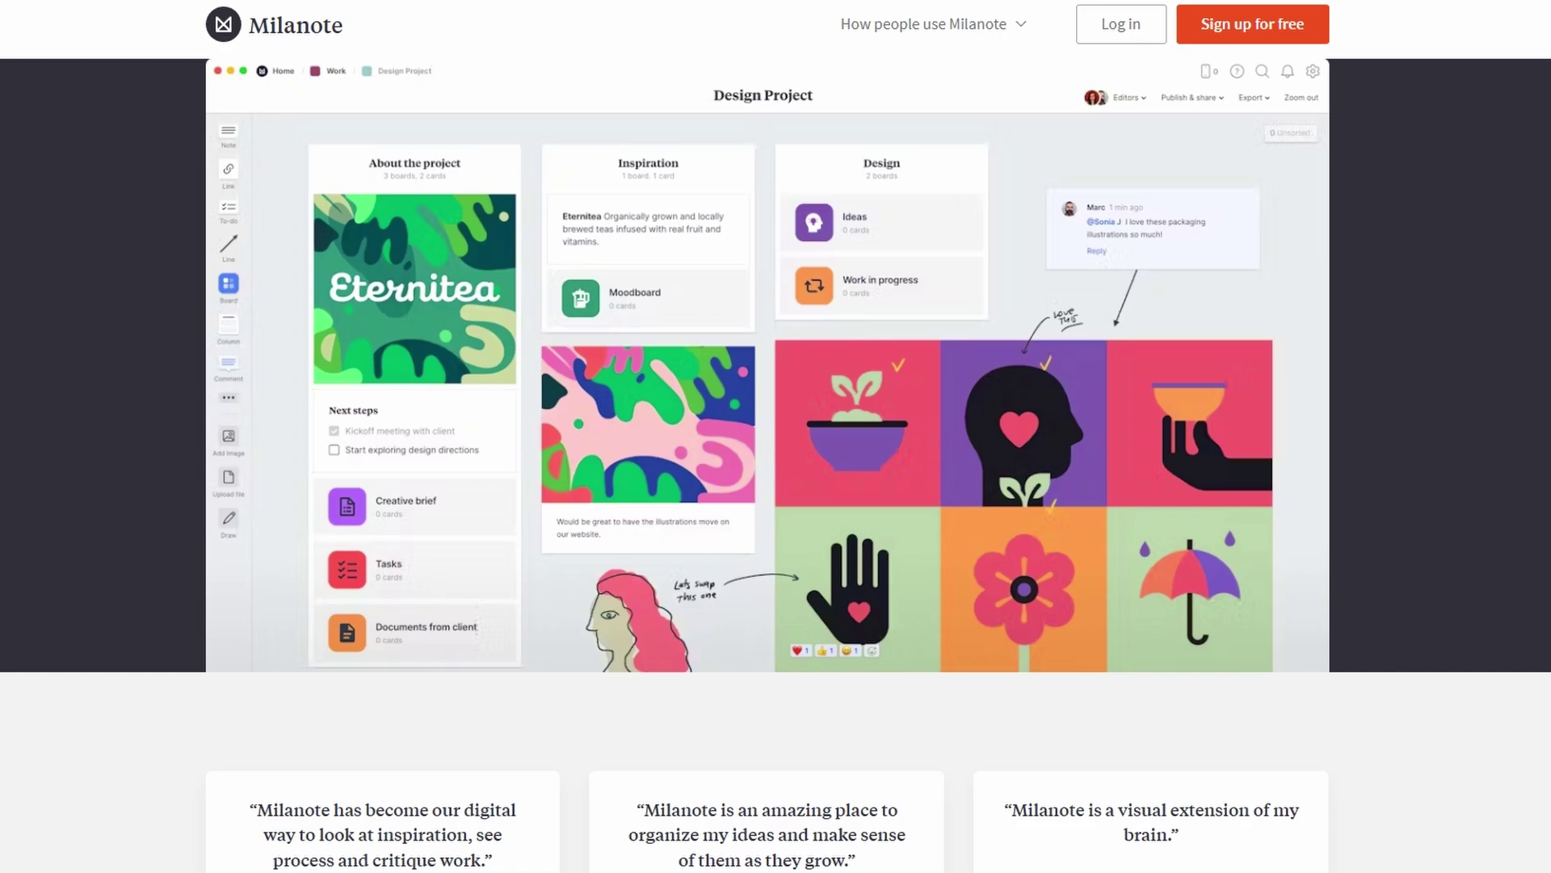
scroll(776, 485, "down", 1)
scroll(777, 486, "down", 1)
scroll(775, 485, "down", 1)
scroll(776, 484, "down", 1)
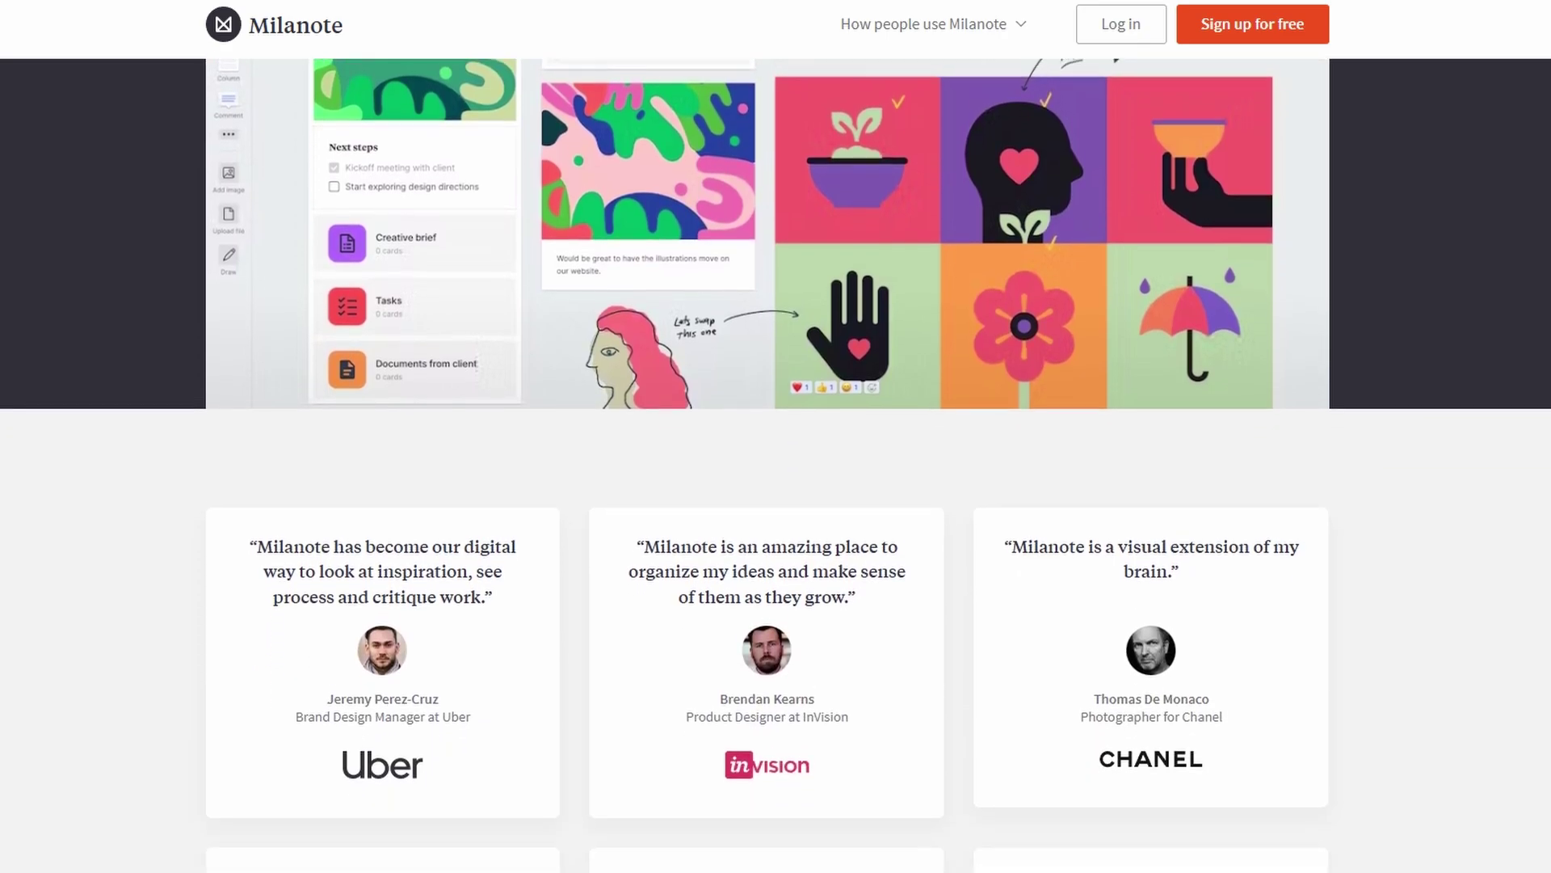
scroll(775, 485, "down", 1)
scroll(776, 484, "down", 1)
scroll(776, 484, "down", 1)
scroll(776, 484, "down", 1)
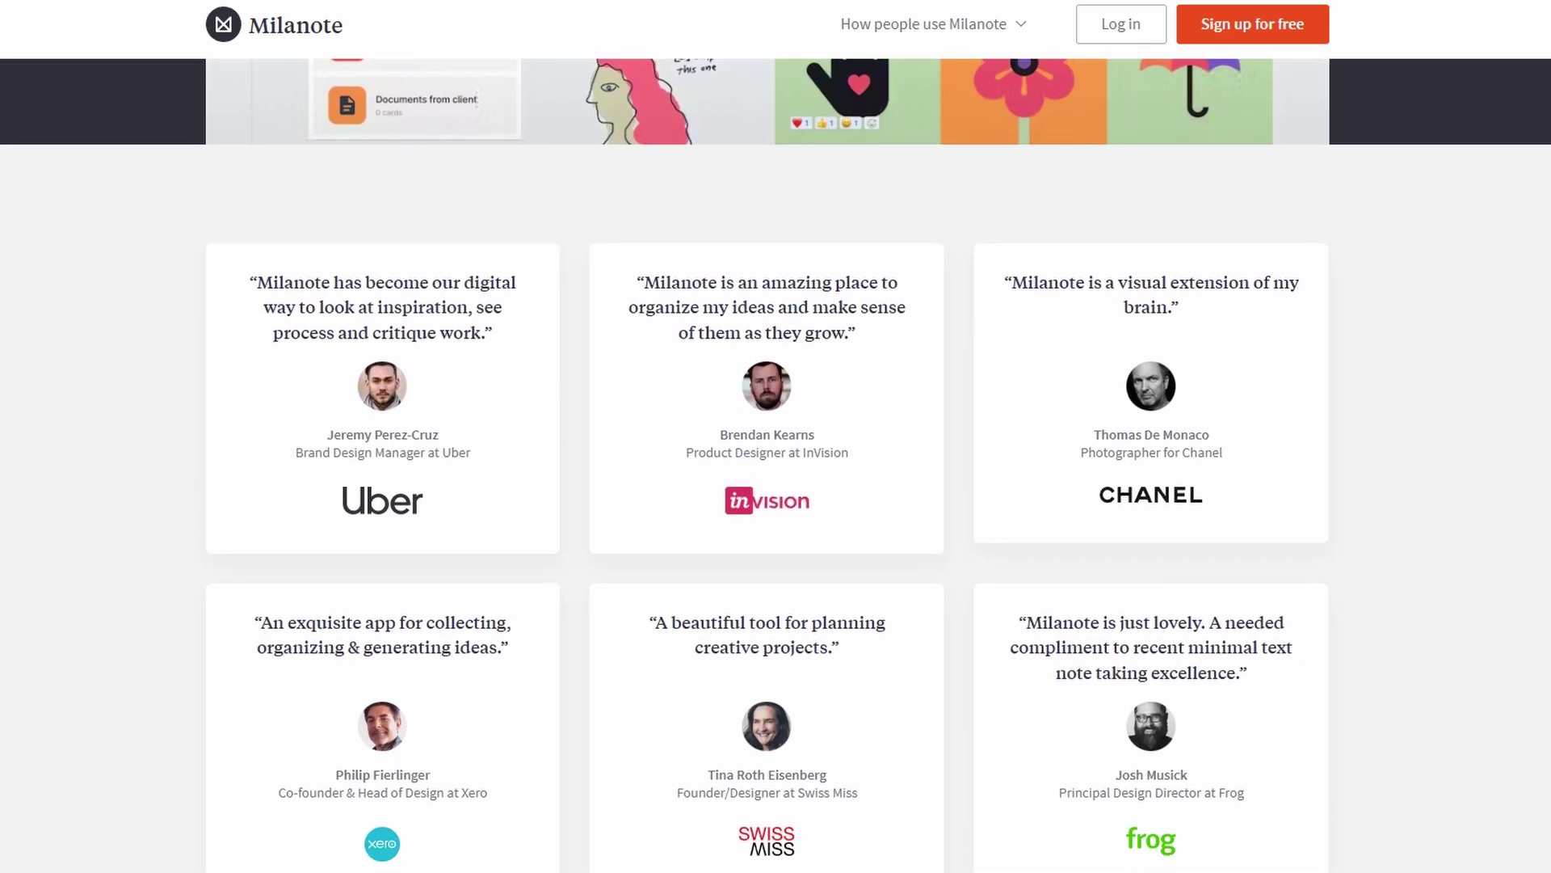
scroll(777, 485, "down", 1)
scroll(776, 486, "down", 1)
scroll(777, 485, "down", 1)
scroll(775, 485, "down", 1)
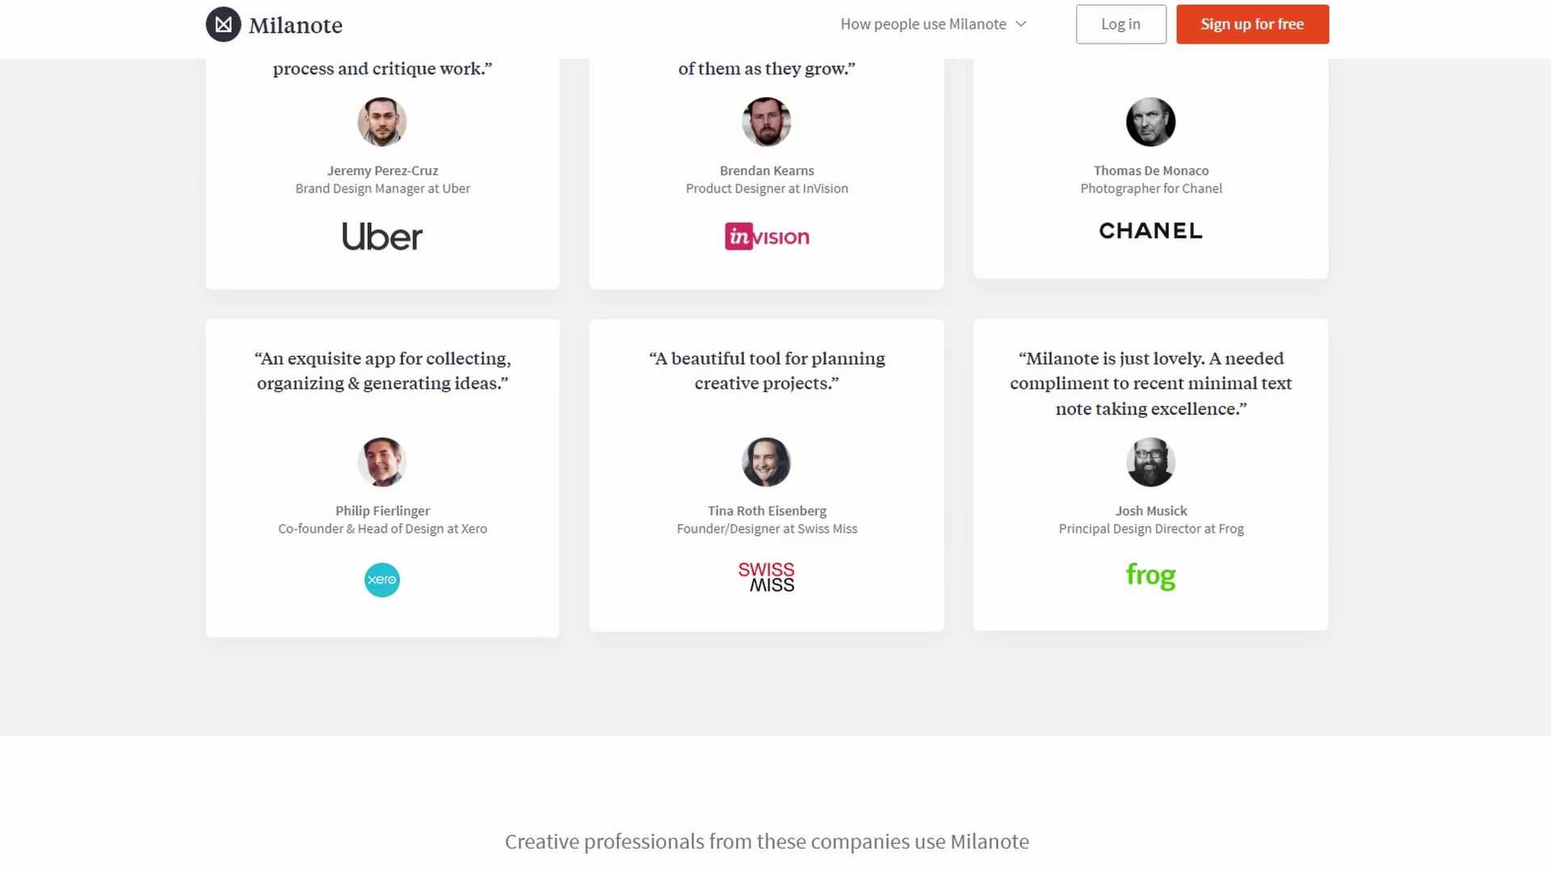
scroll(776, 486, "down", 1)
scroll(776, 485, "down", 1)
scroll(776, 484, "down", 1)
scroll(776, 484, "down", 1)
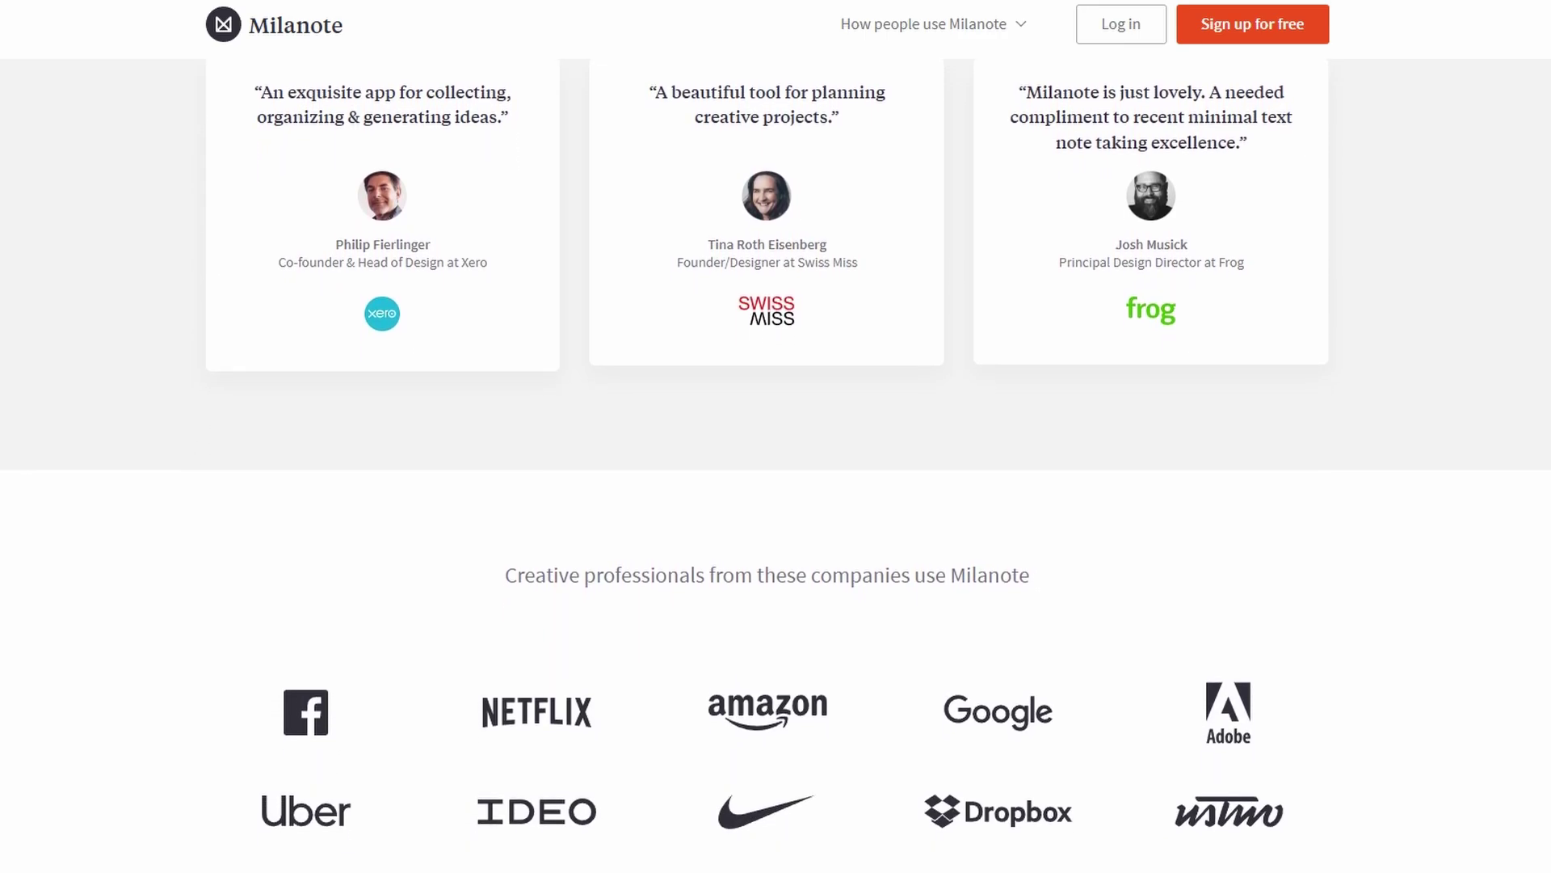
scroll(775, 484, "down", 1)
scroll(776, 485, "down", 1)
scroll(775, 485, "down", 1)
scroll(776, 486, "down", 1)
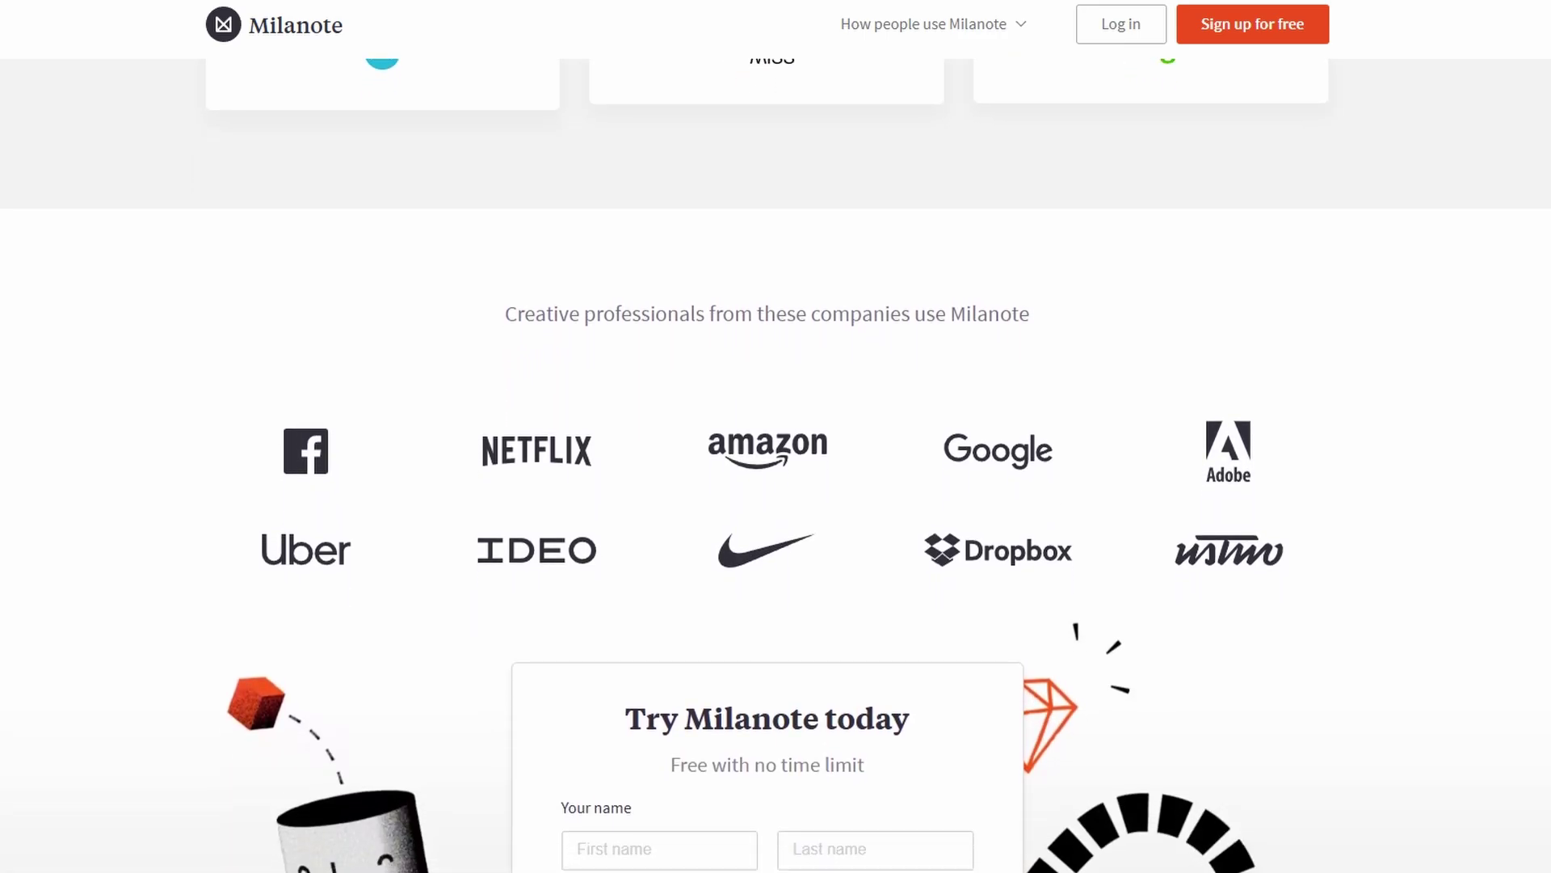
scroll(776, 485, "down", 1)
scroll(776, 485, "down", 1)
scroll(775, 485, "down", 1)
scroll(776, 485, "down", 1)
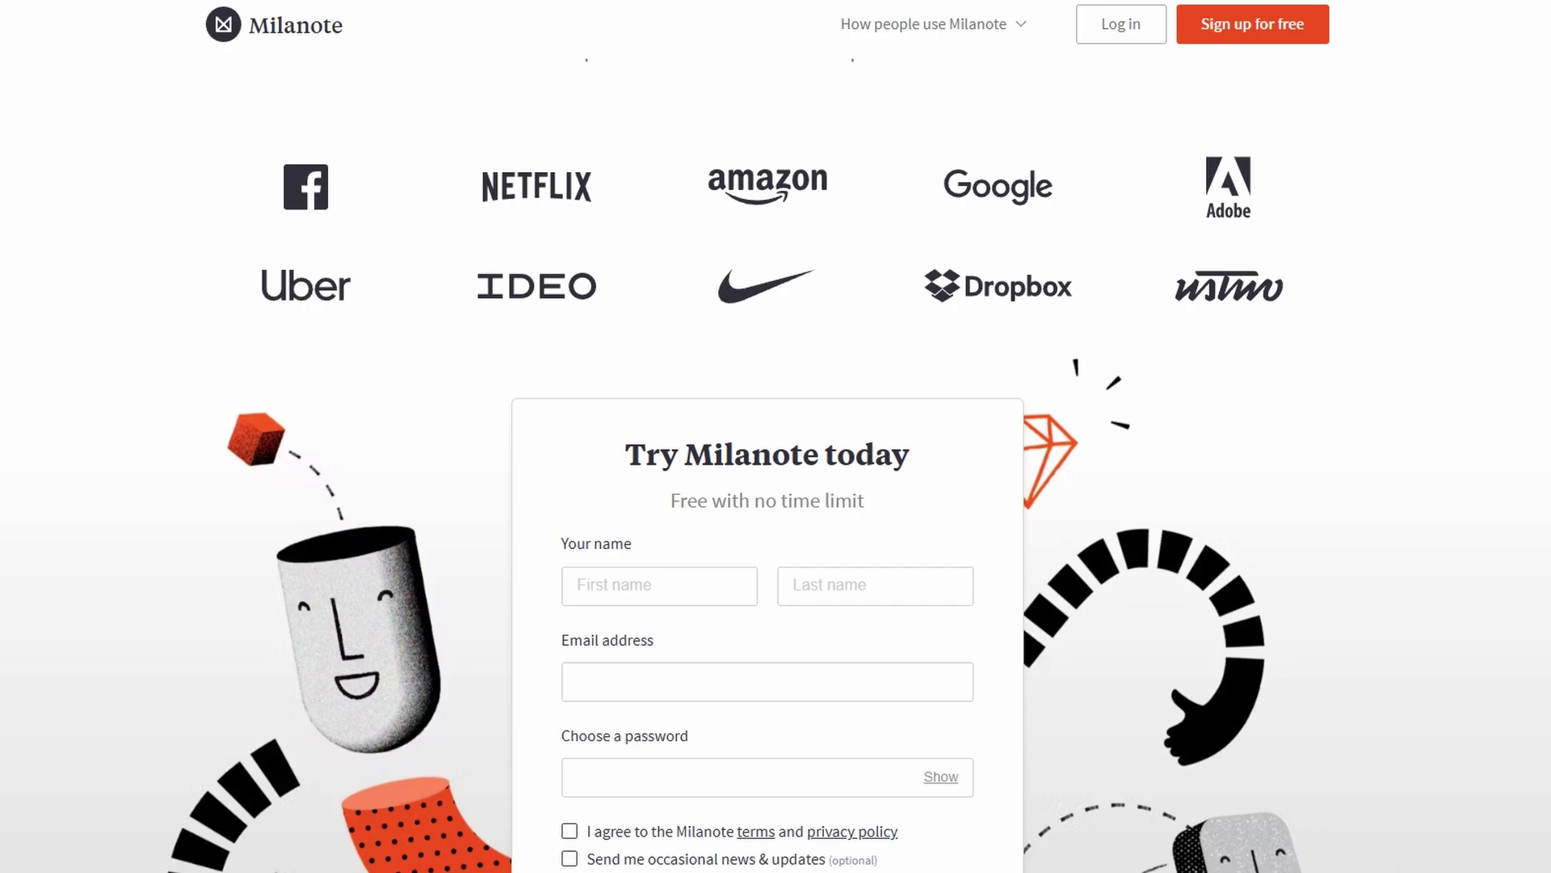
scroll(777, 484, "down", 1)
scroll(776, 484, "down", 1)
scroll(776, 485, "down", 1)
scroll(775, 485, "down", 1)
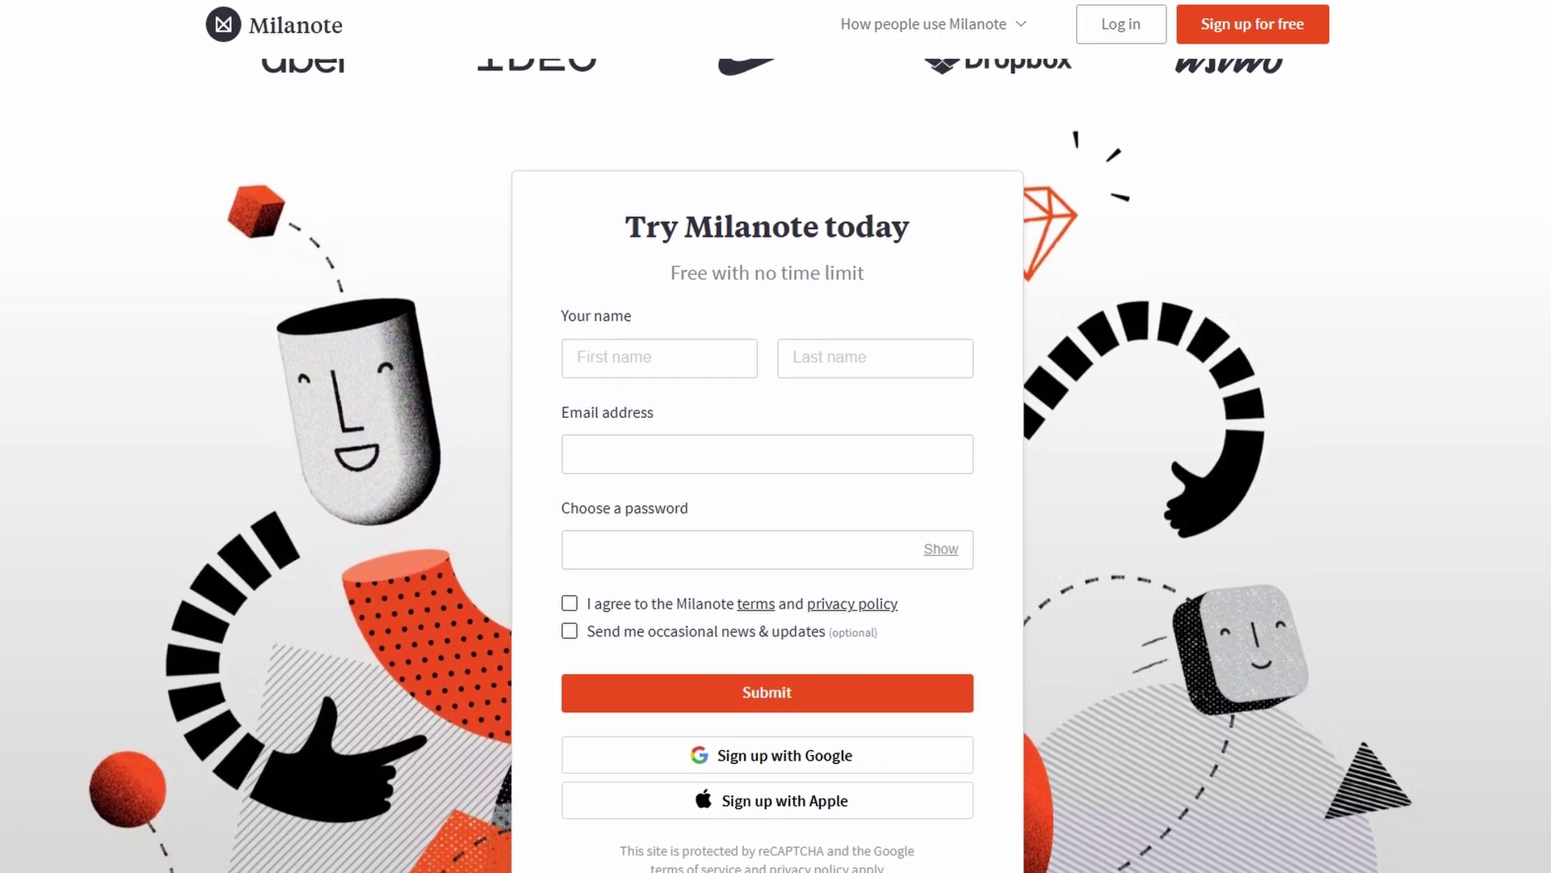
scroll(776, 485, "down", 1)
scroll(775, 486, "down", 1)
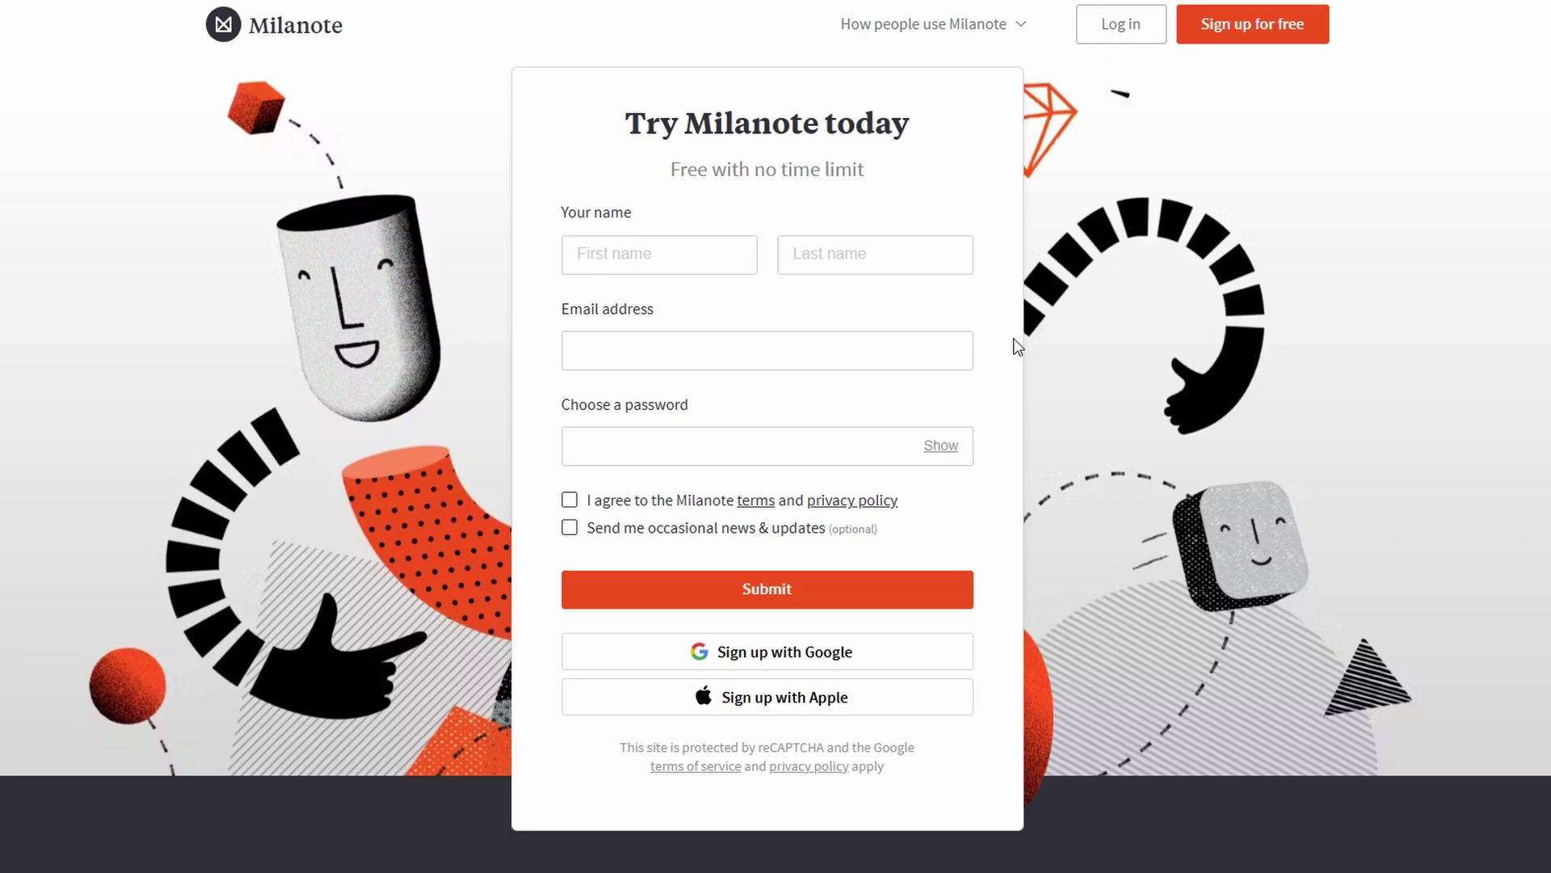
mouse_move(917, 128)
left_mouse_down()
mouse_move(621, 136)
mouse_move(885, 179)
left_mouse_up()
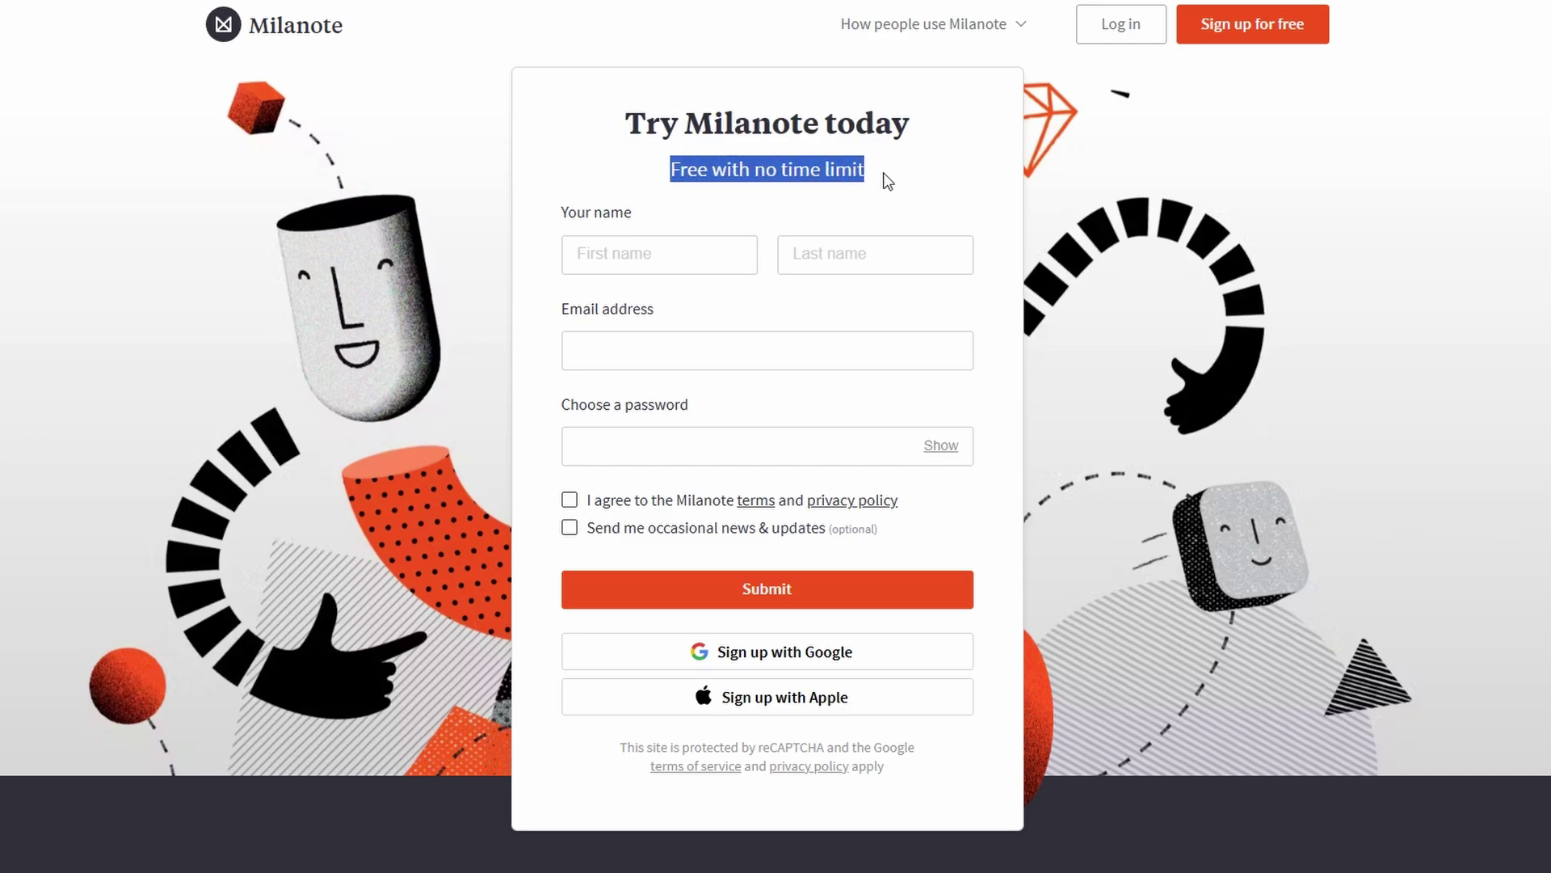
left_click(892, 210)
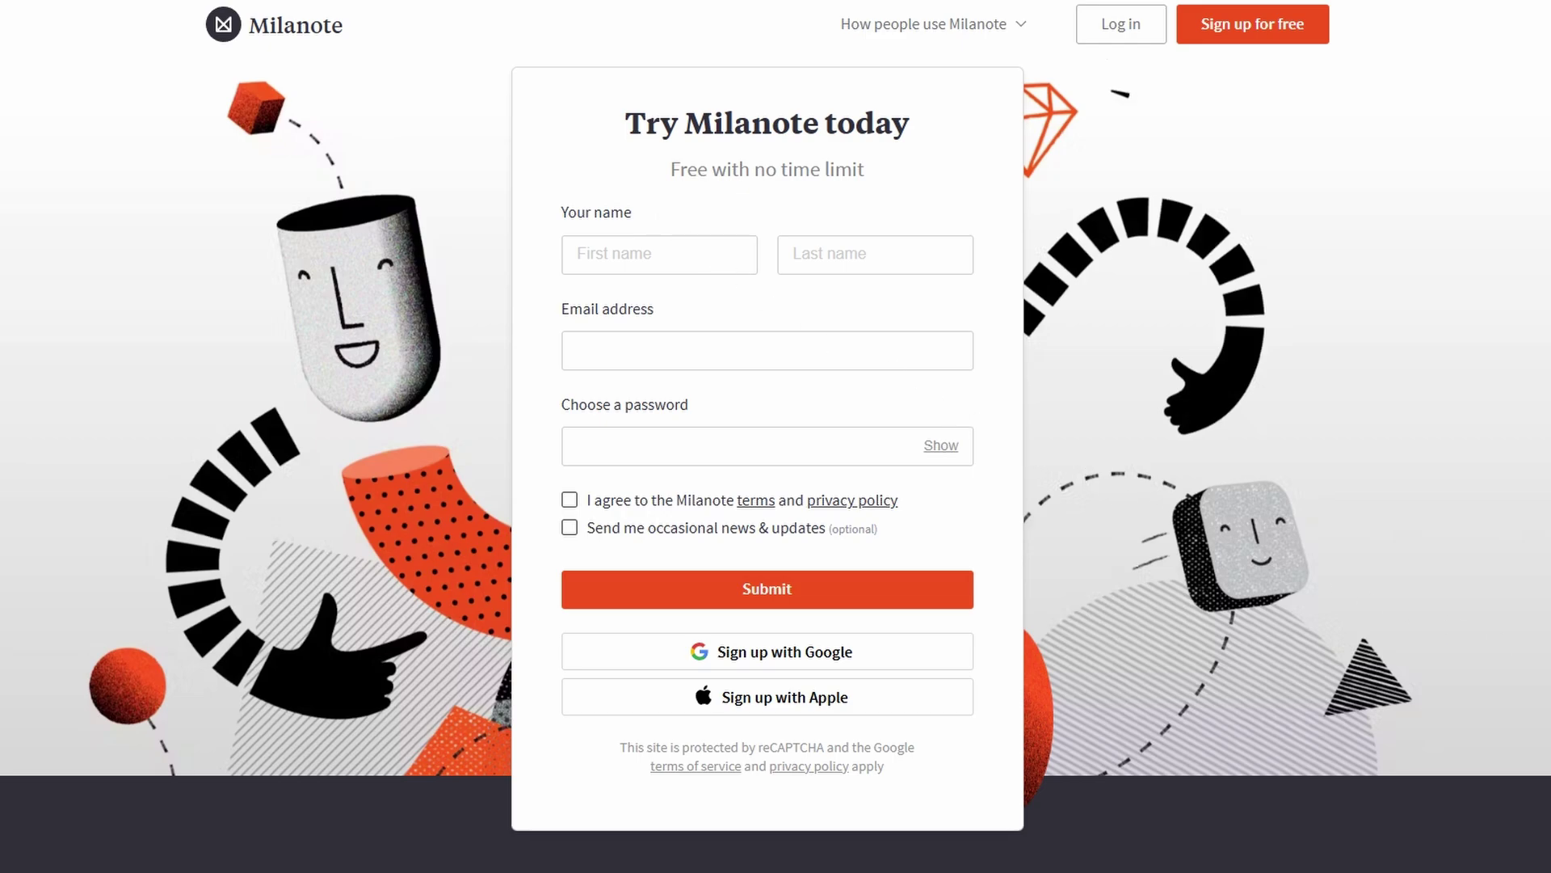
Step: Sign up for a Milanote account with first and last name 'Your name' and a password
left_click(1235, 26)
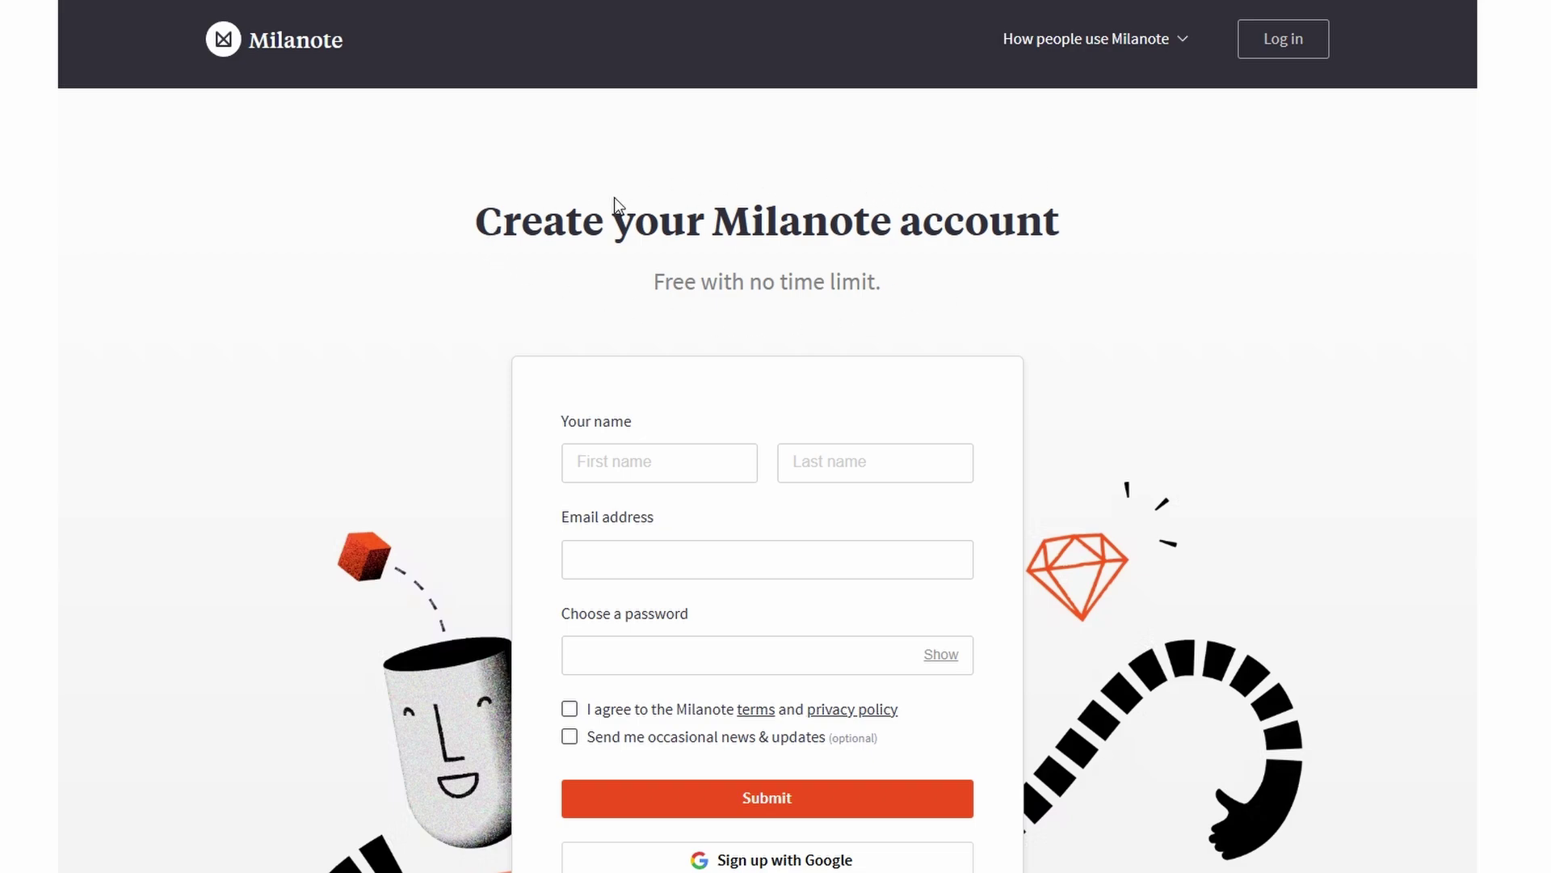
triple_click(615, 423)
key("ctrl+c")
left_click(623, 462)
key("ctrl+v")
left_click(801, 465)
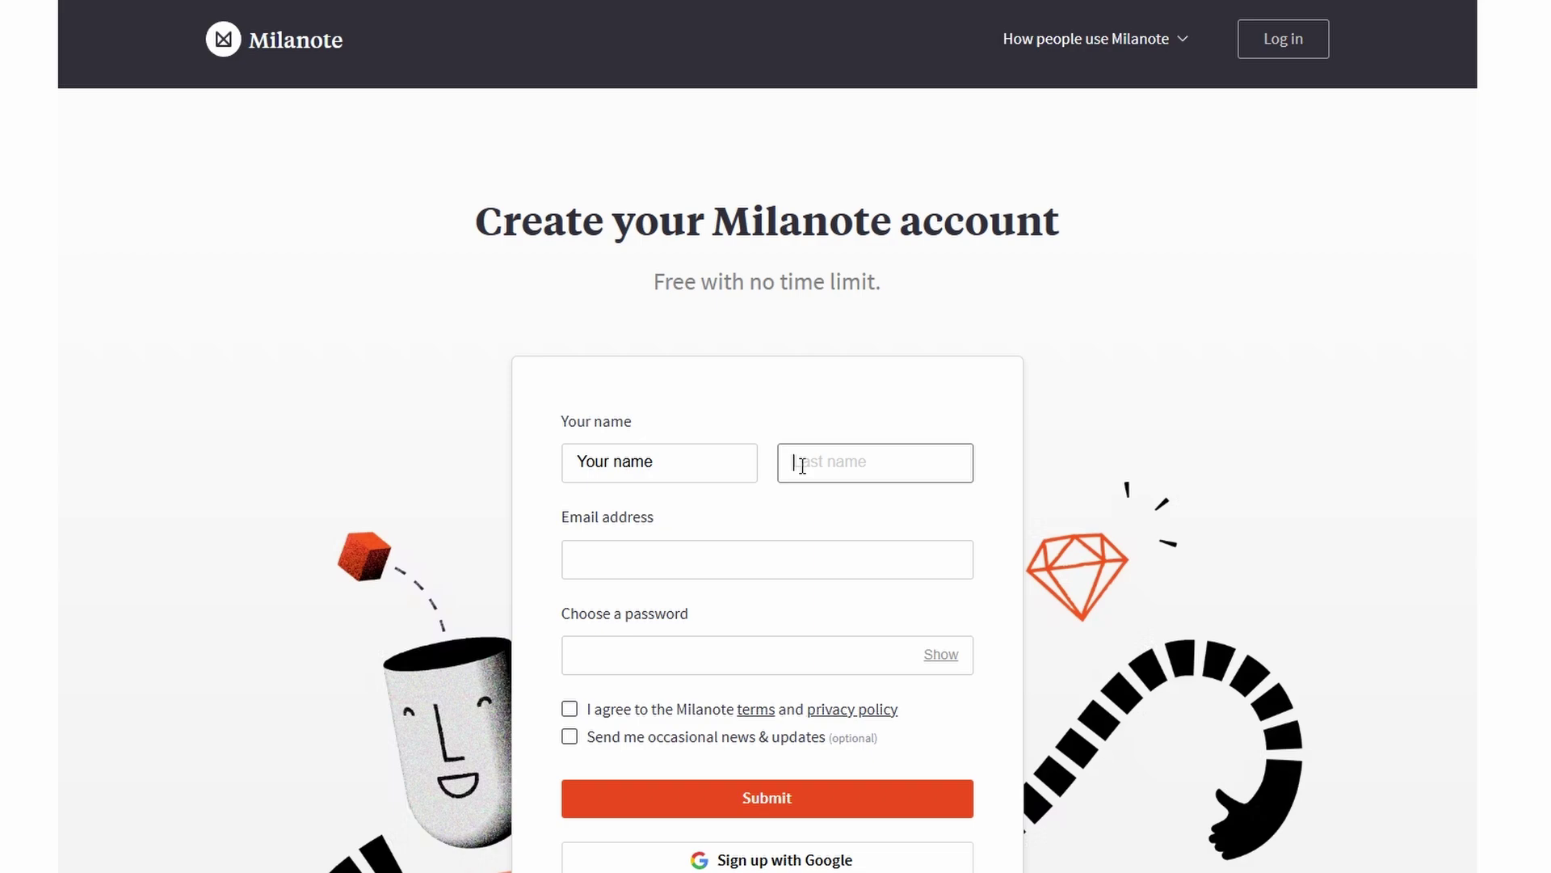
key("ctrl+v")
left_click(619, 647)
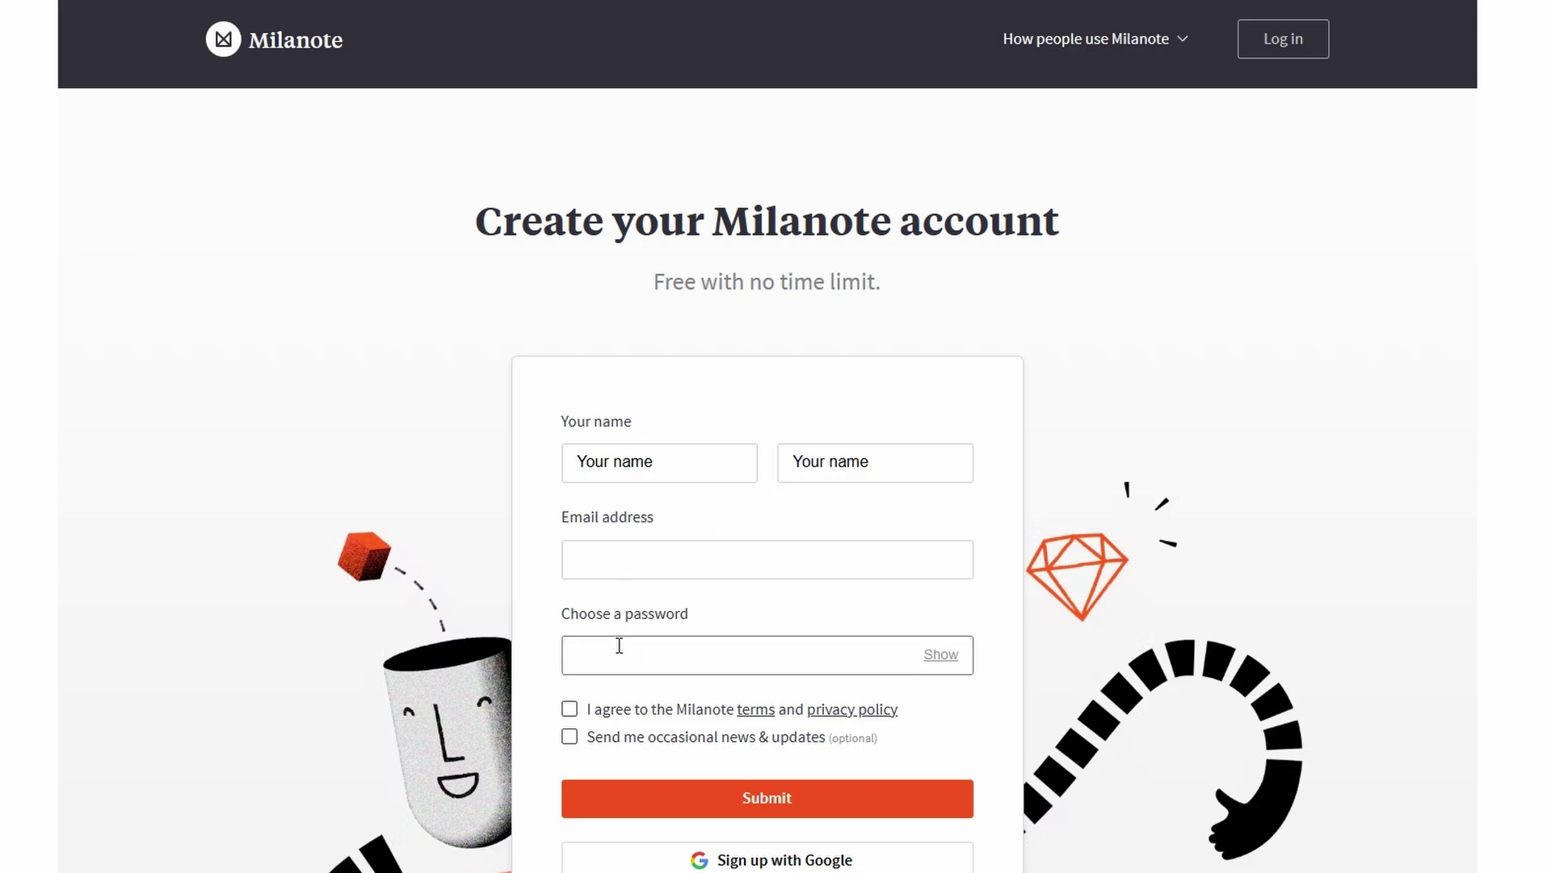
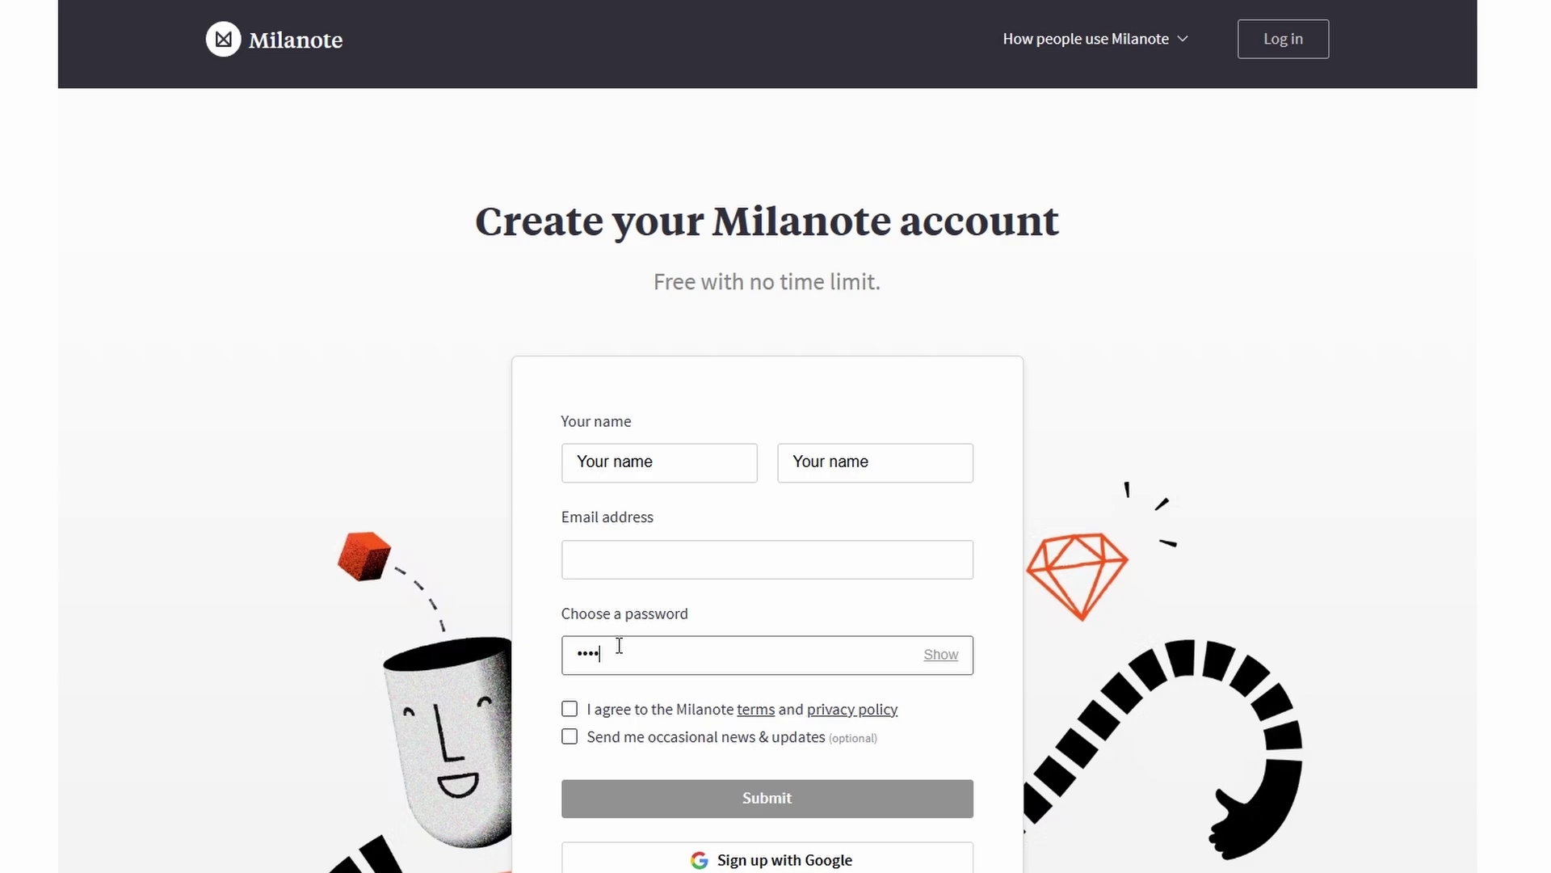
scroll(619, 646, "down", 2)
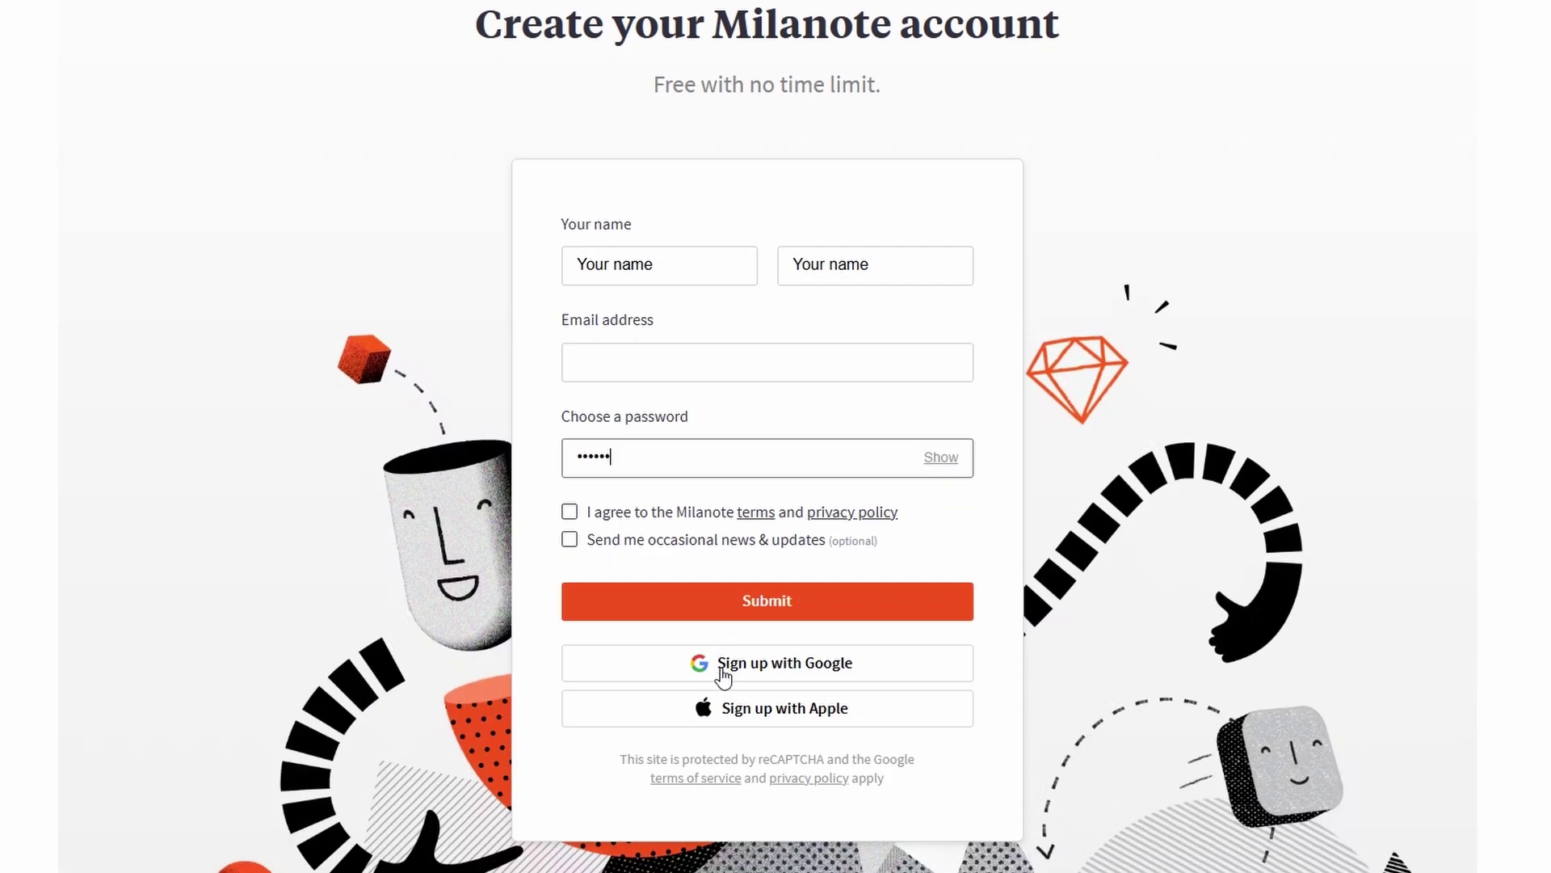
left_click(724, 674)
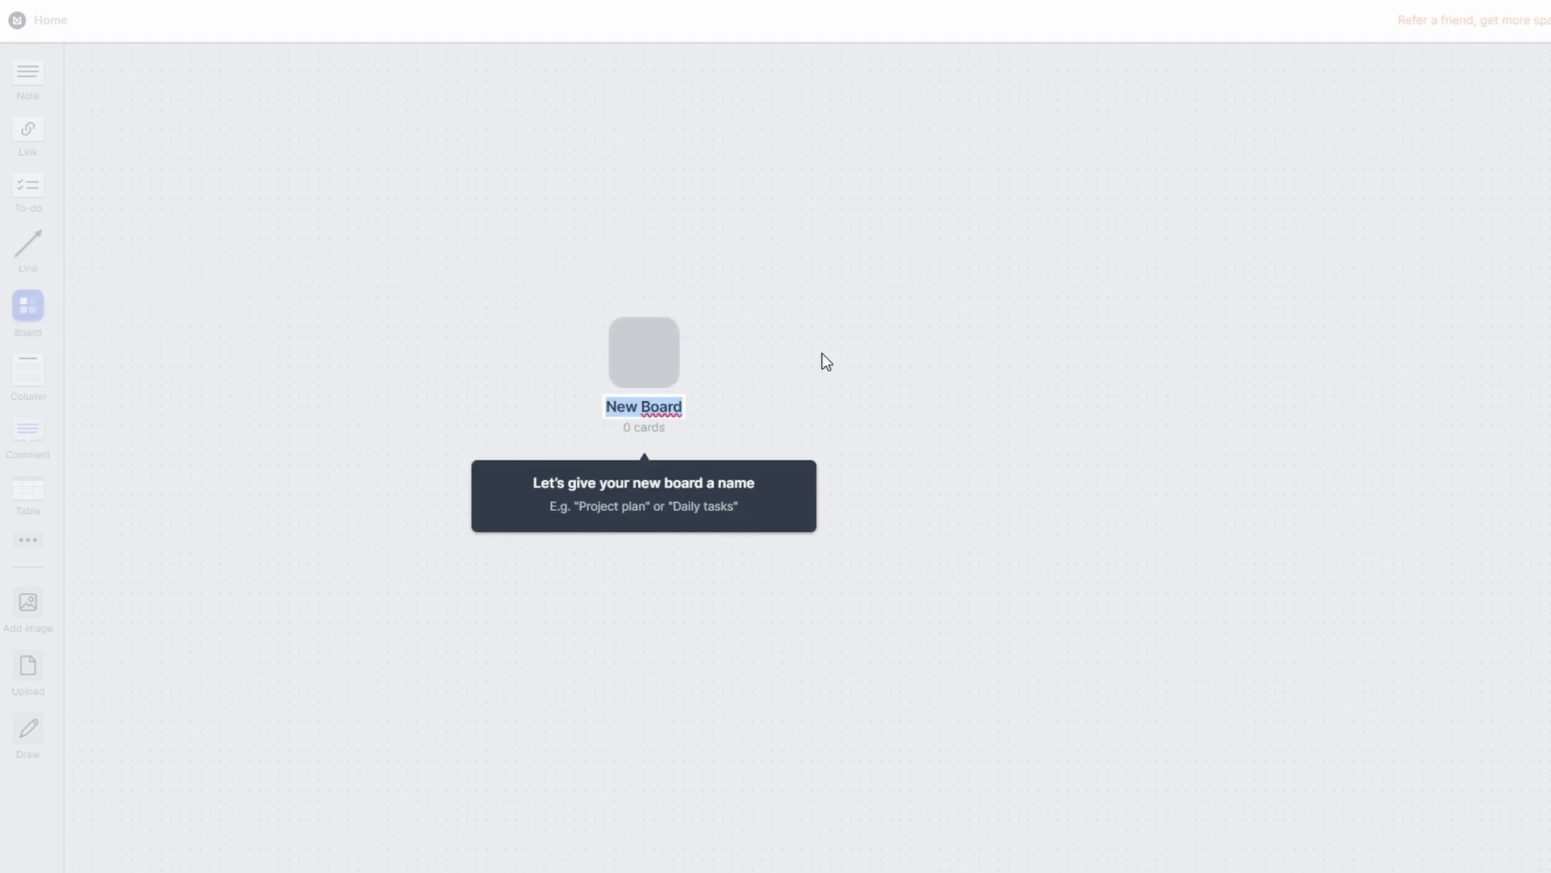
Step: Rename the New Board card to 1131 and open the account panel
triple_click(643, 408)
type("1131")
key("Return")
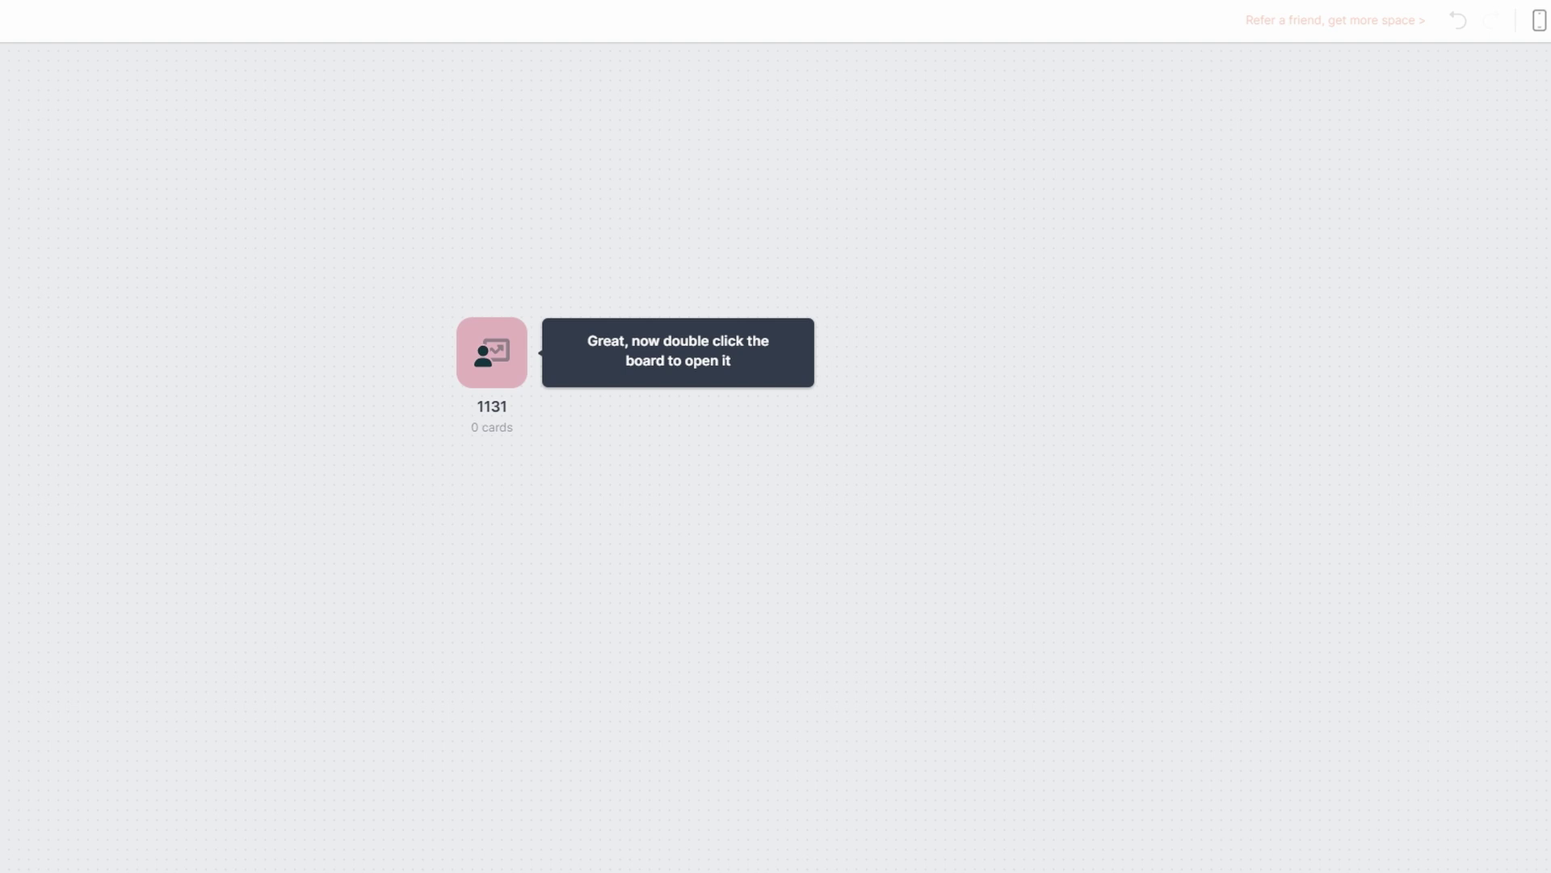
left_click(1535, 22)
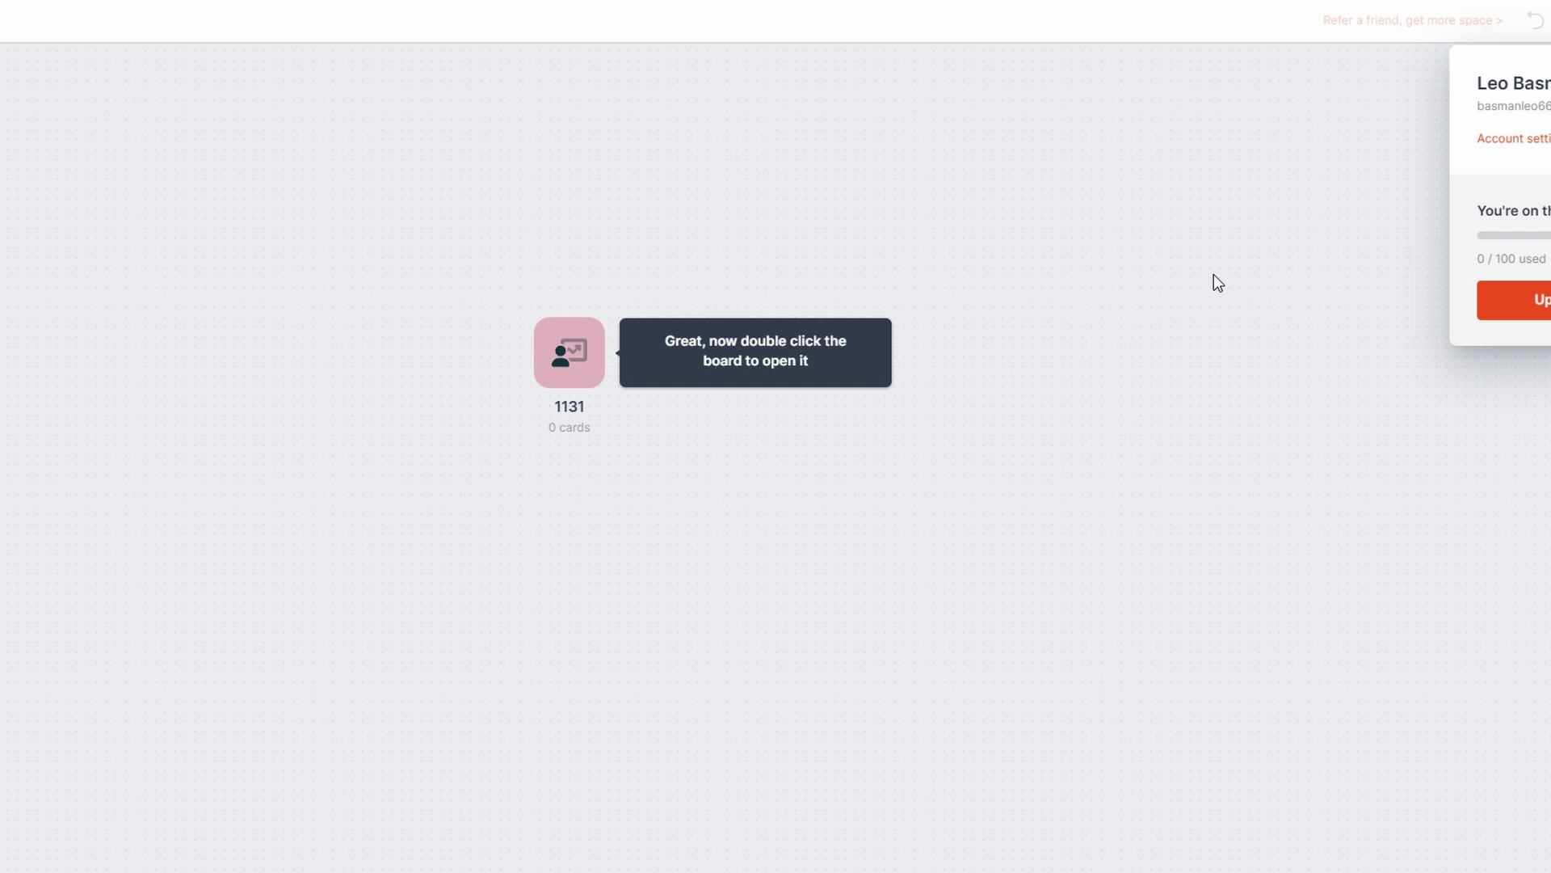
Step: Open board 1131, dismiss the notes tip, and view then close account settings
double_click(596, 352)
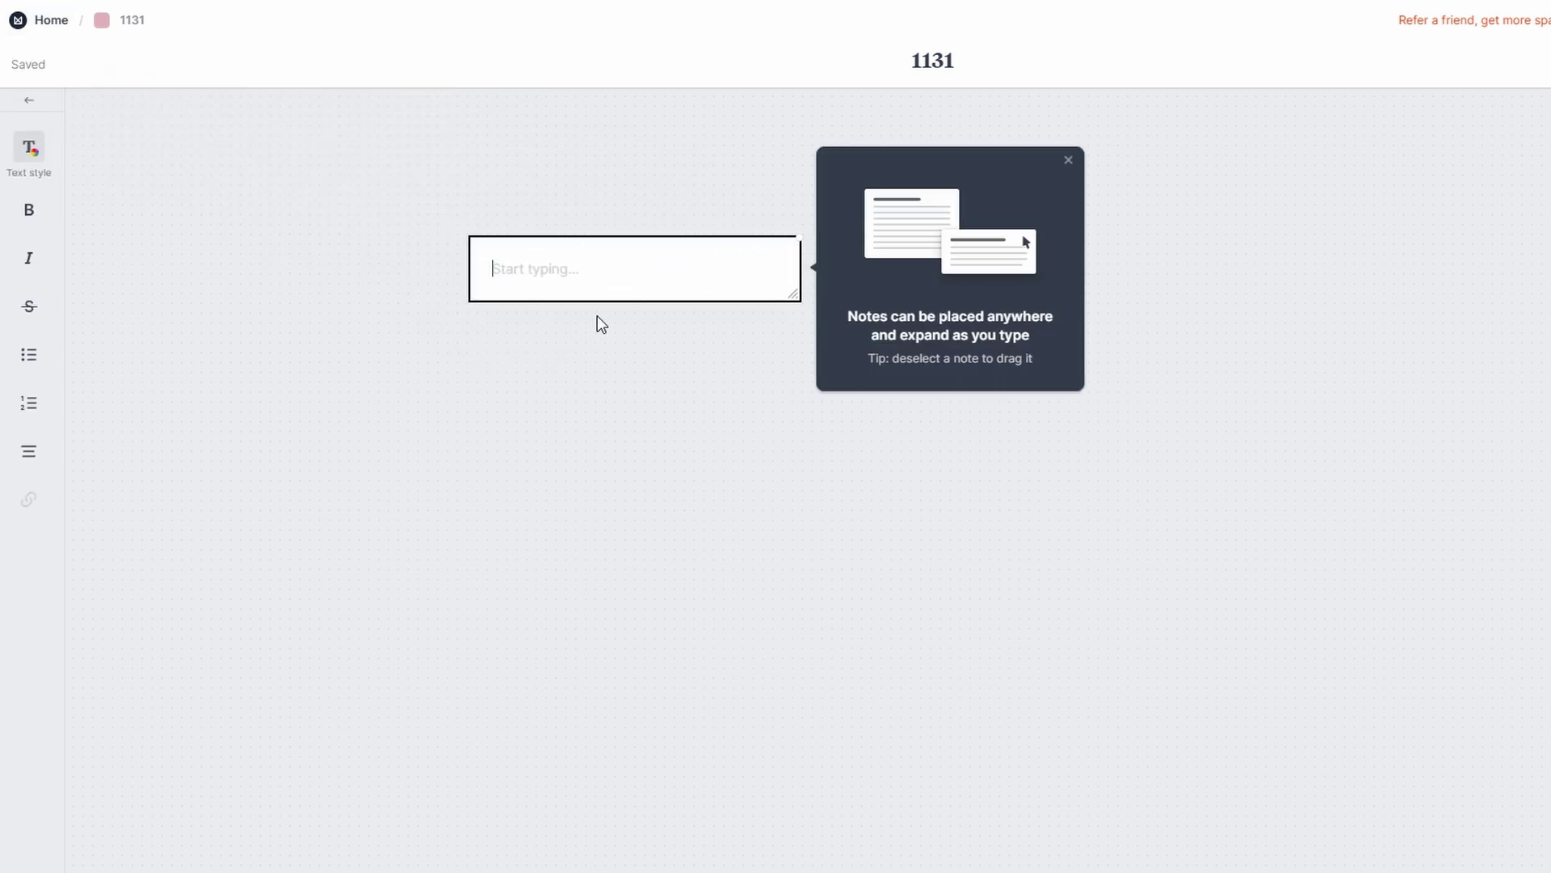
left_click(1069, 161)
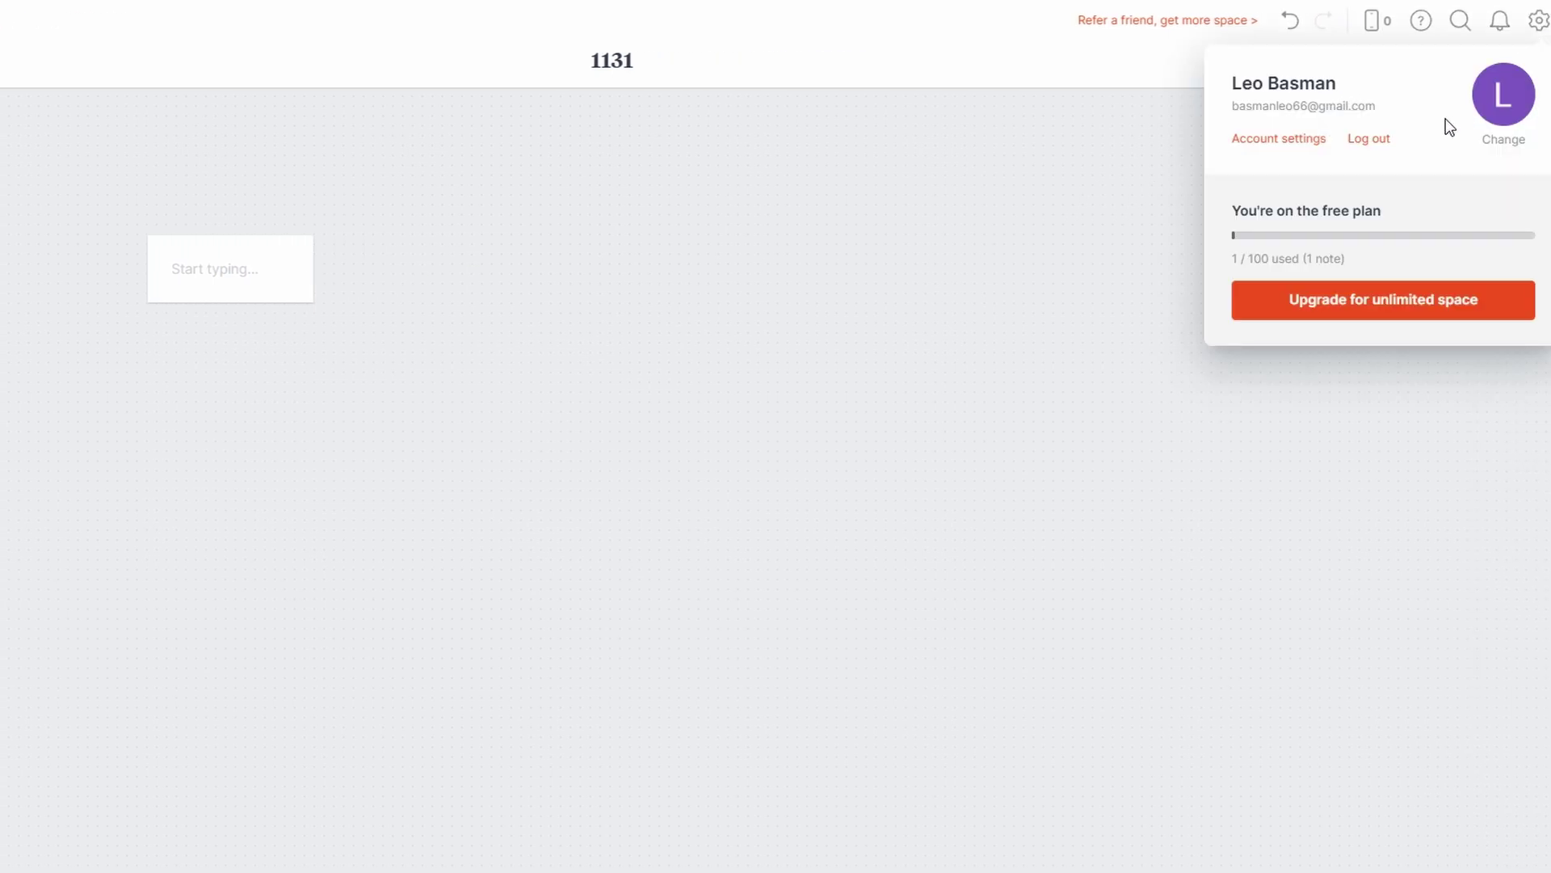
left_click(1253, 142)
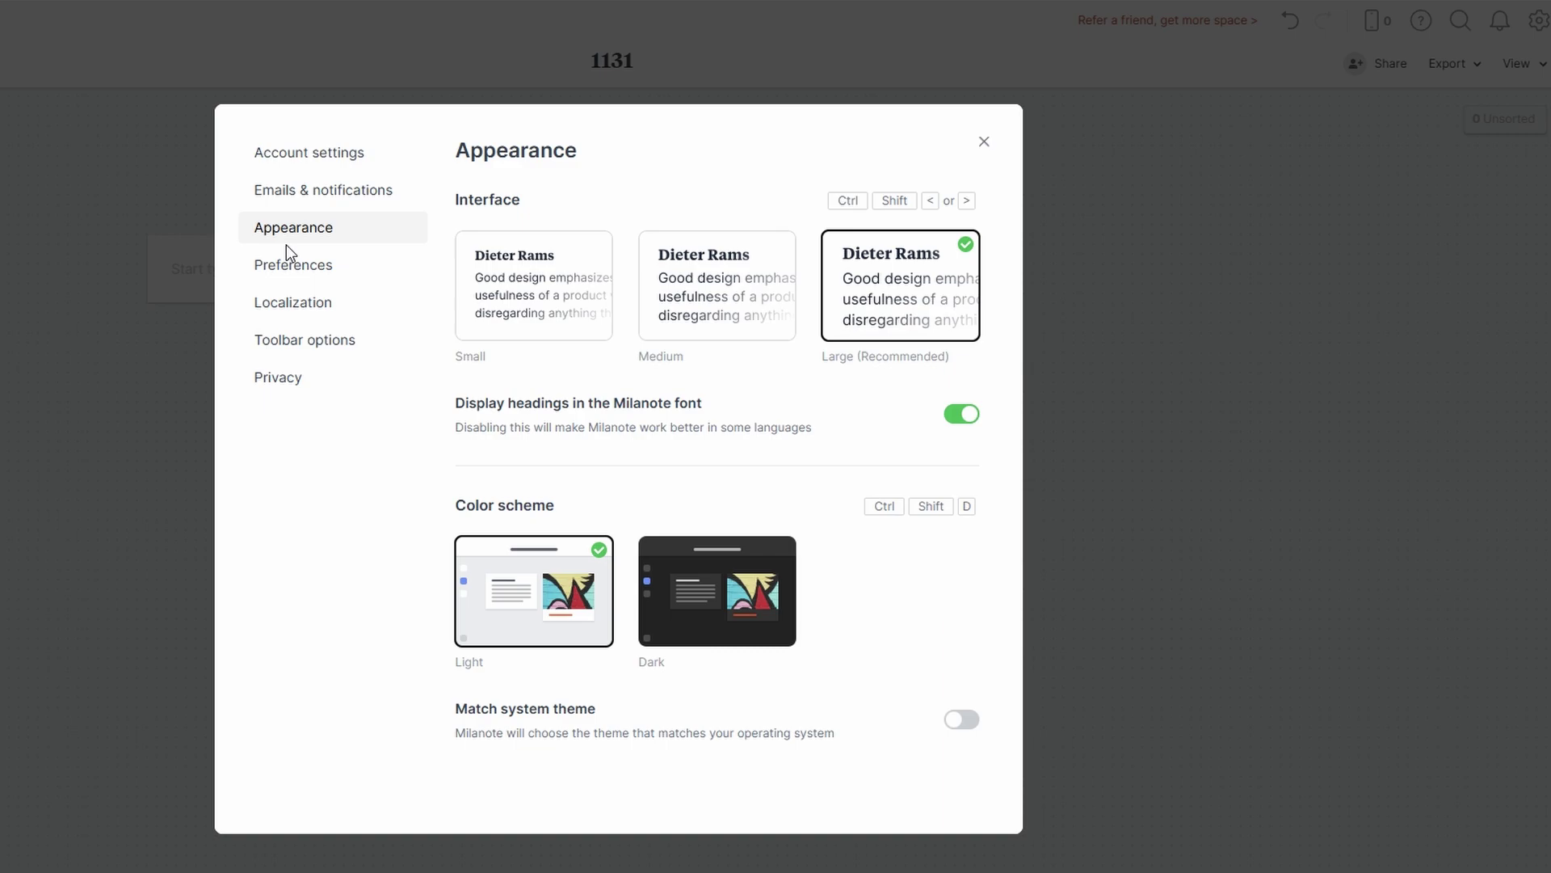
left_click(1354, 137)
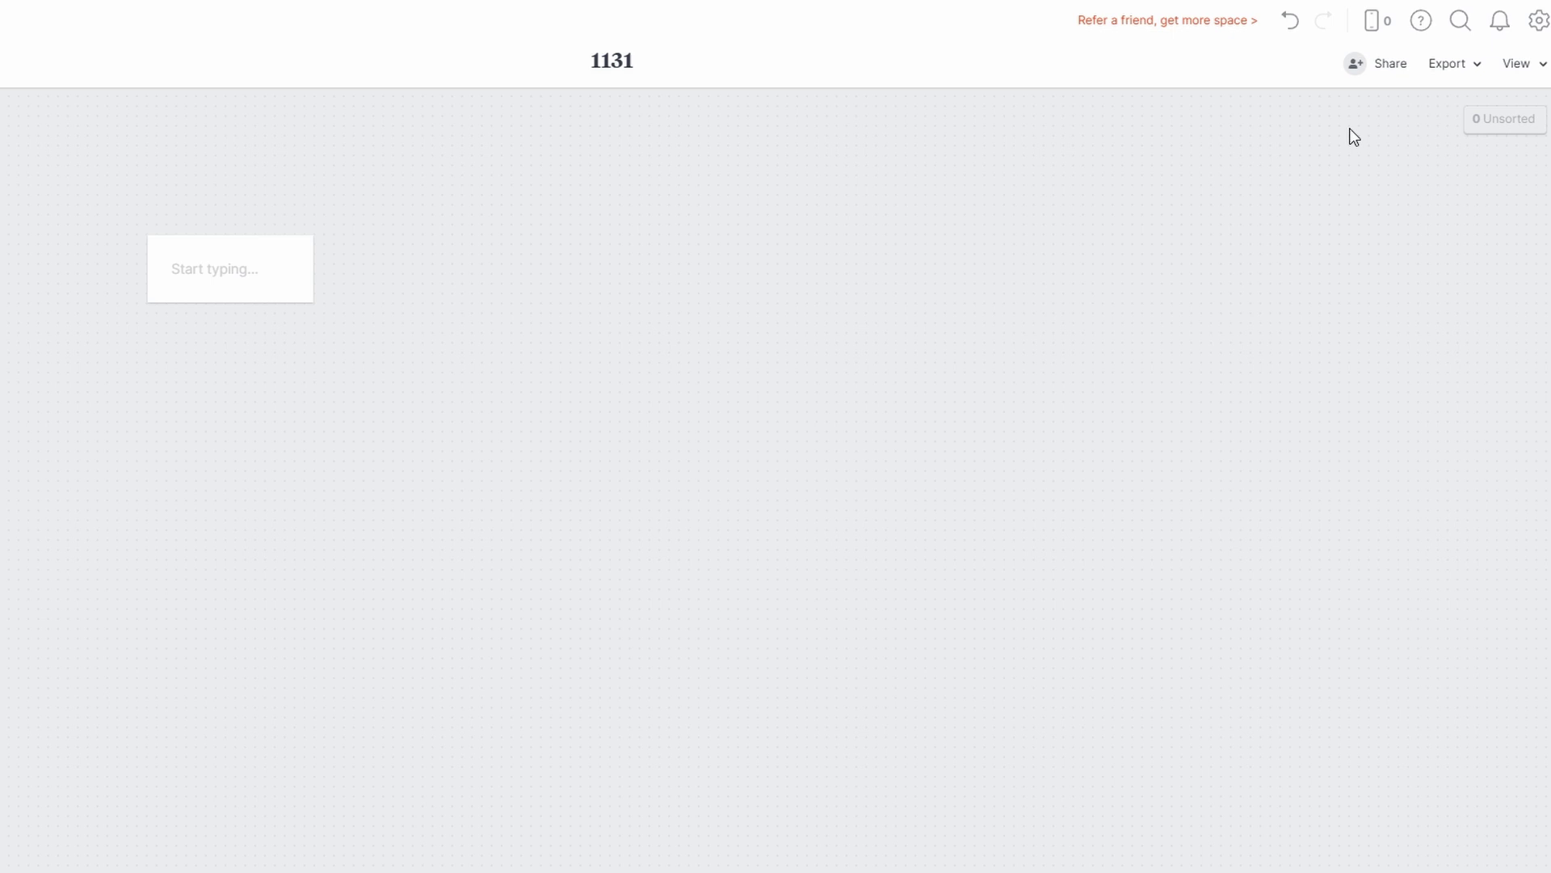
left_click(1491, 24)
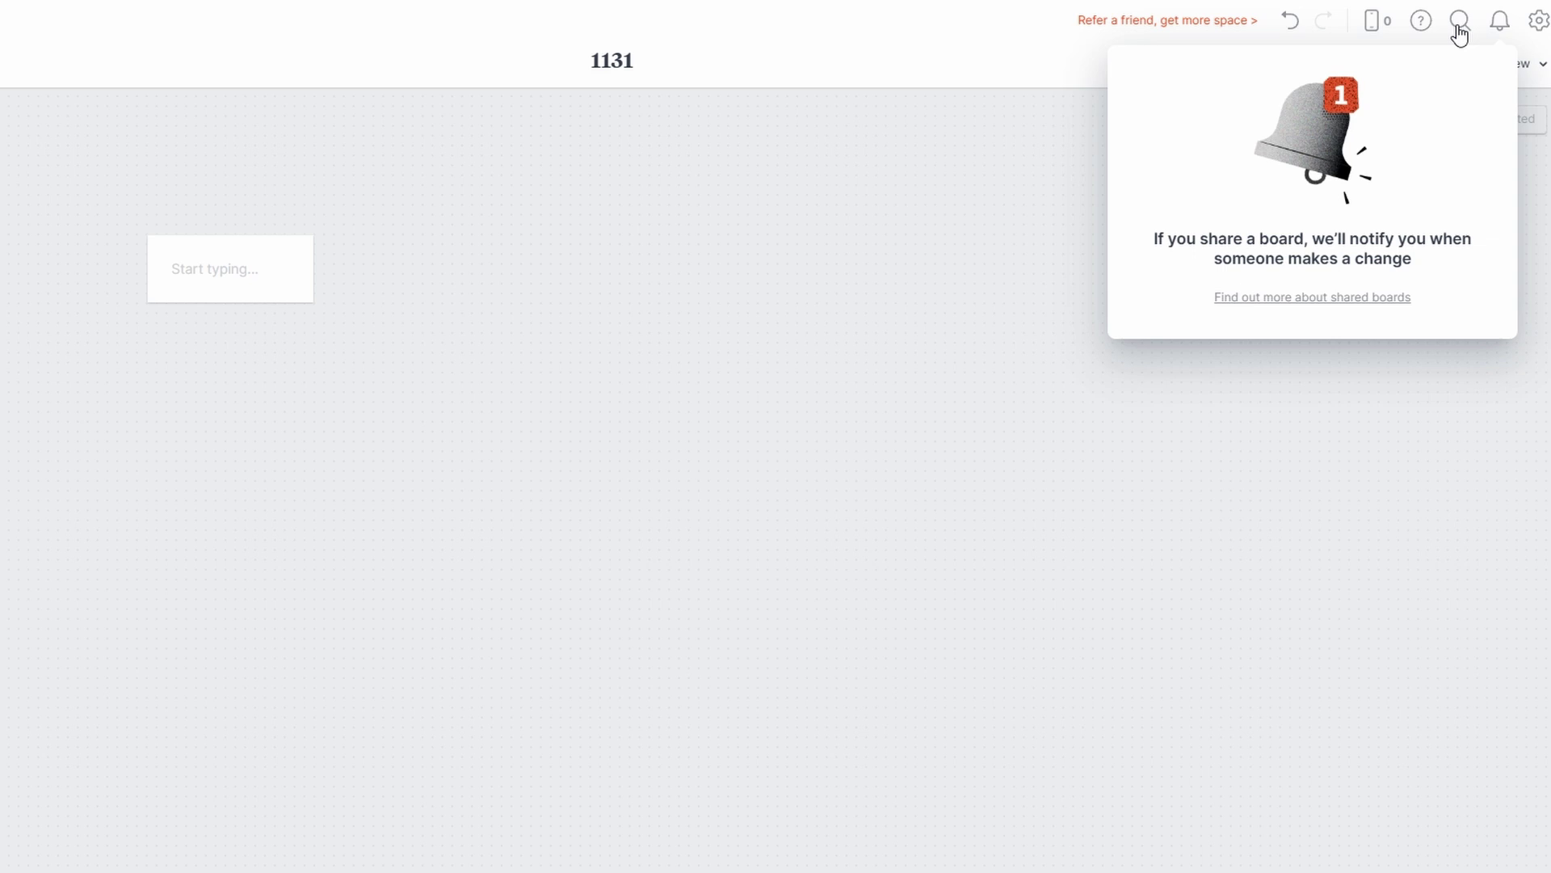
left_click(1460, 25)
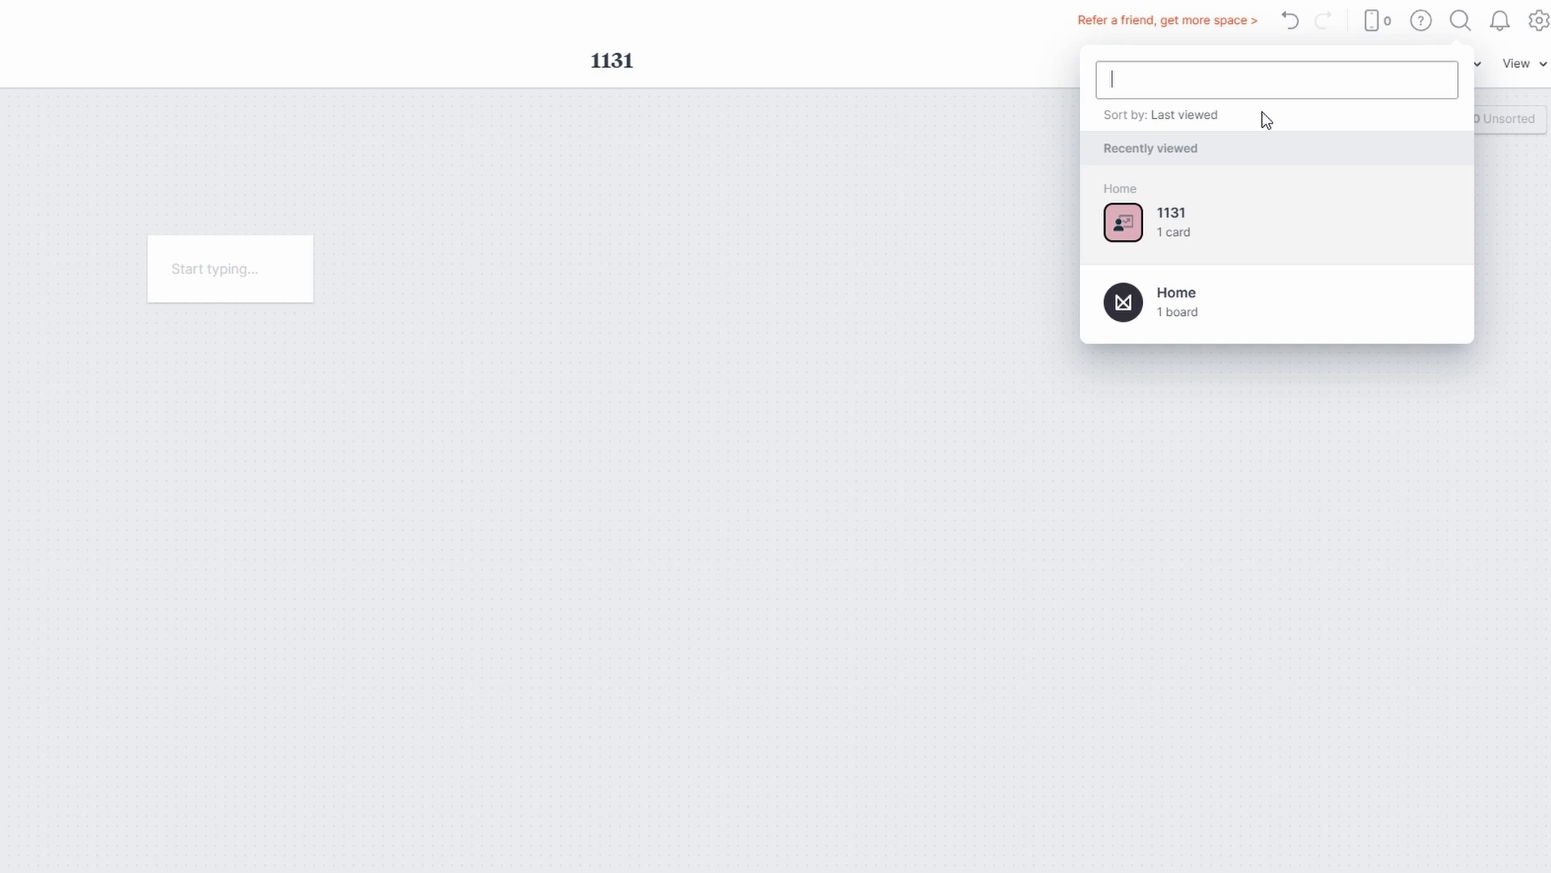
left_click(1421, 21)
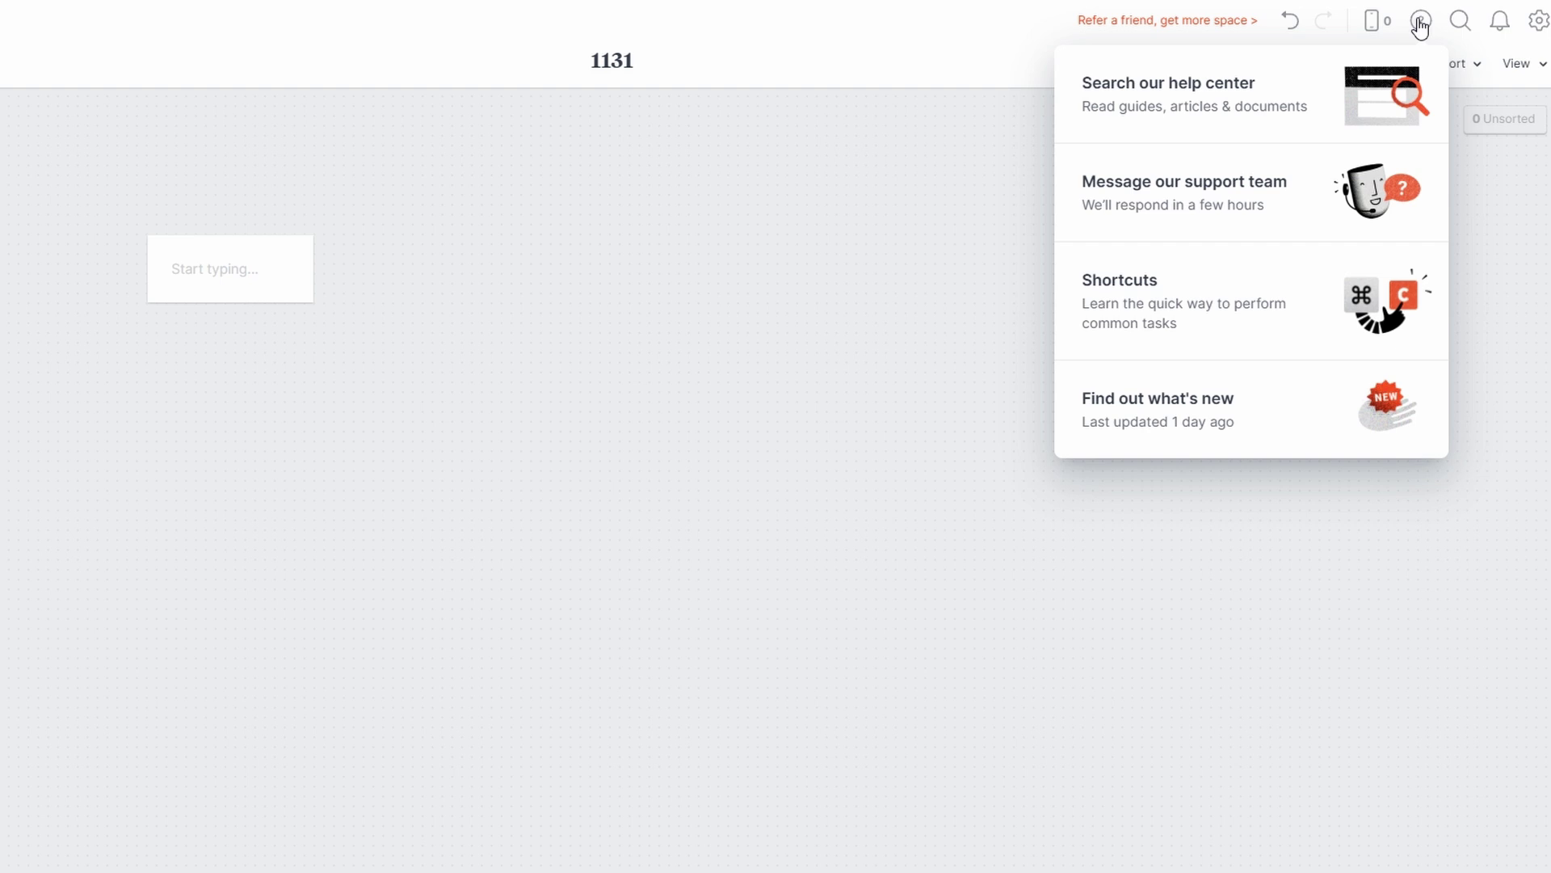
left_click(1375, 22)
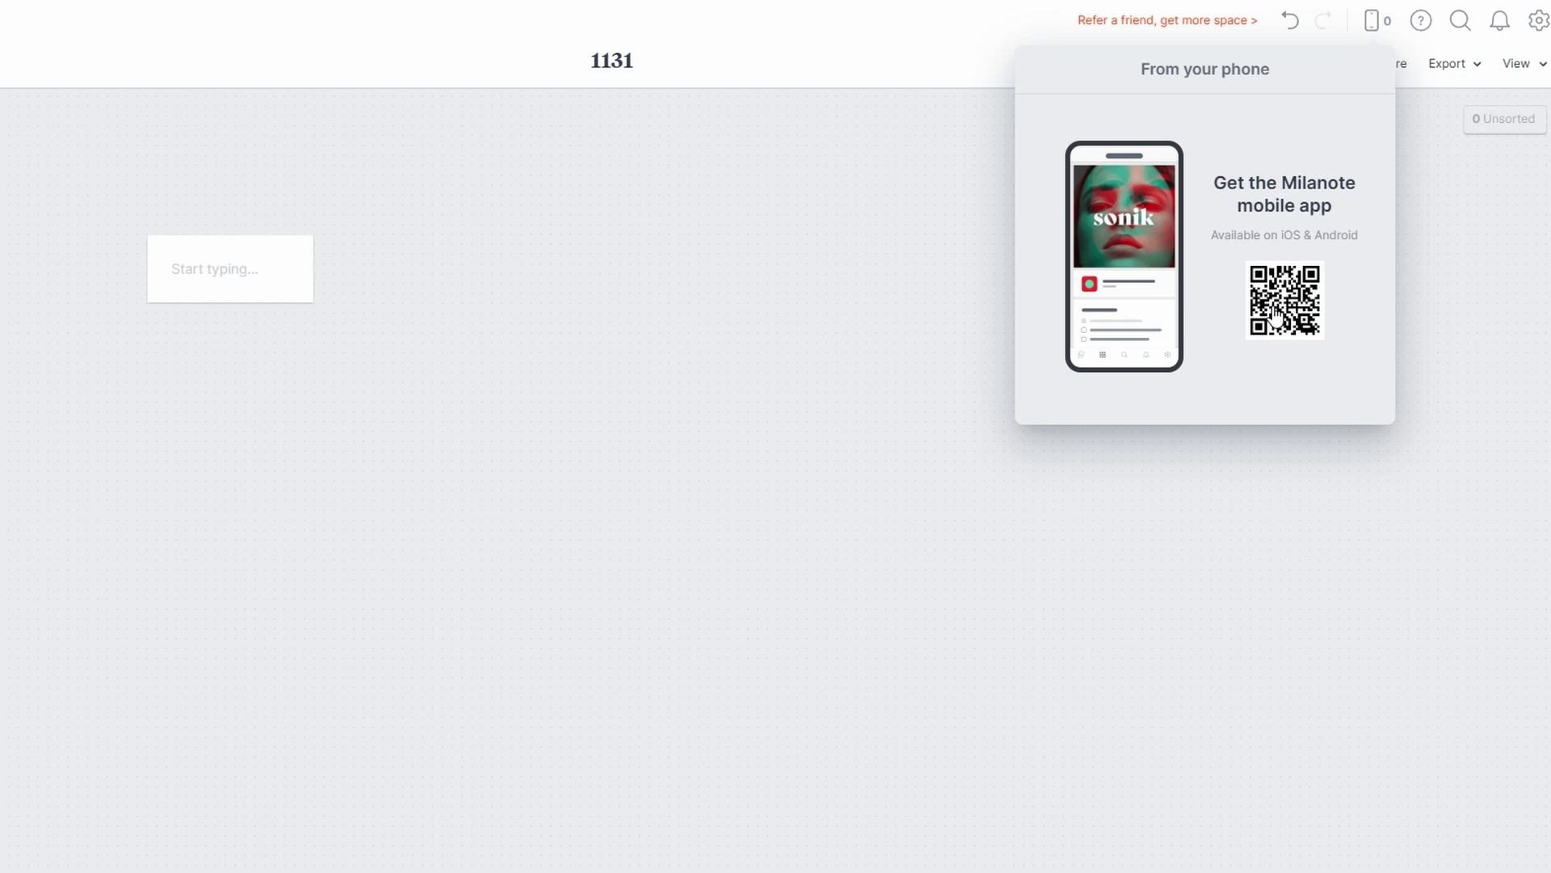
left_click(887, 318)
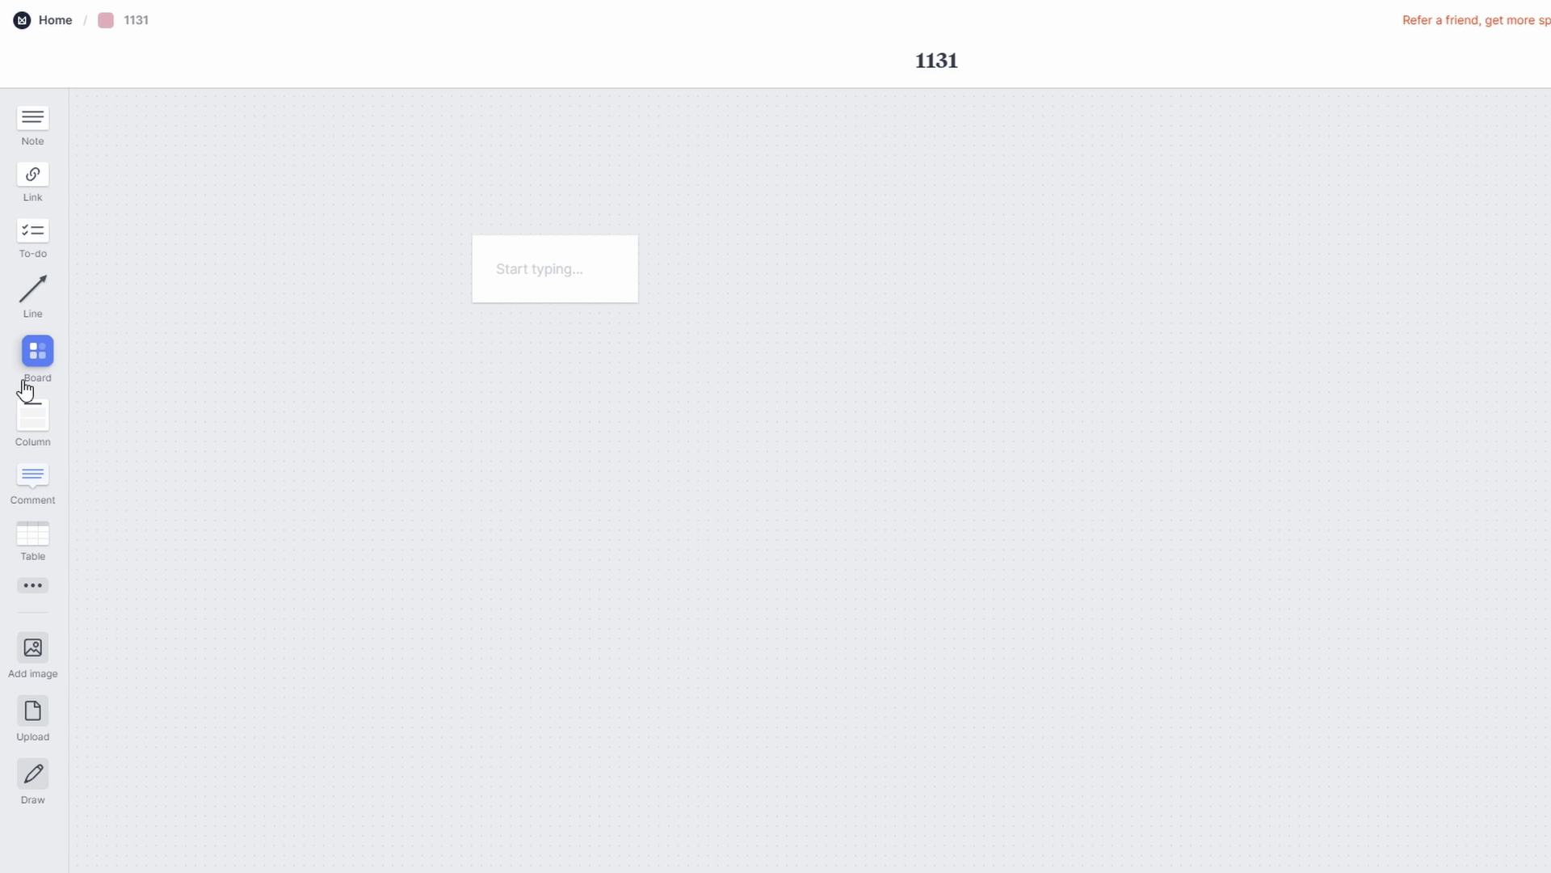
Step: Place a board on the 1131 canvas, name it New name, and open it
left_click_drag(27, 388, 34, 385)
left_click_drag(37, 354, 858, 431)
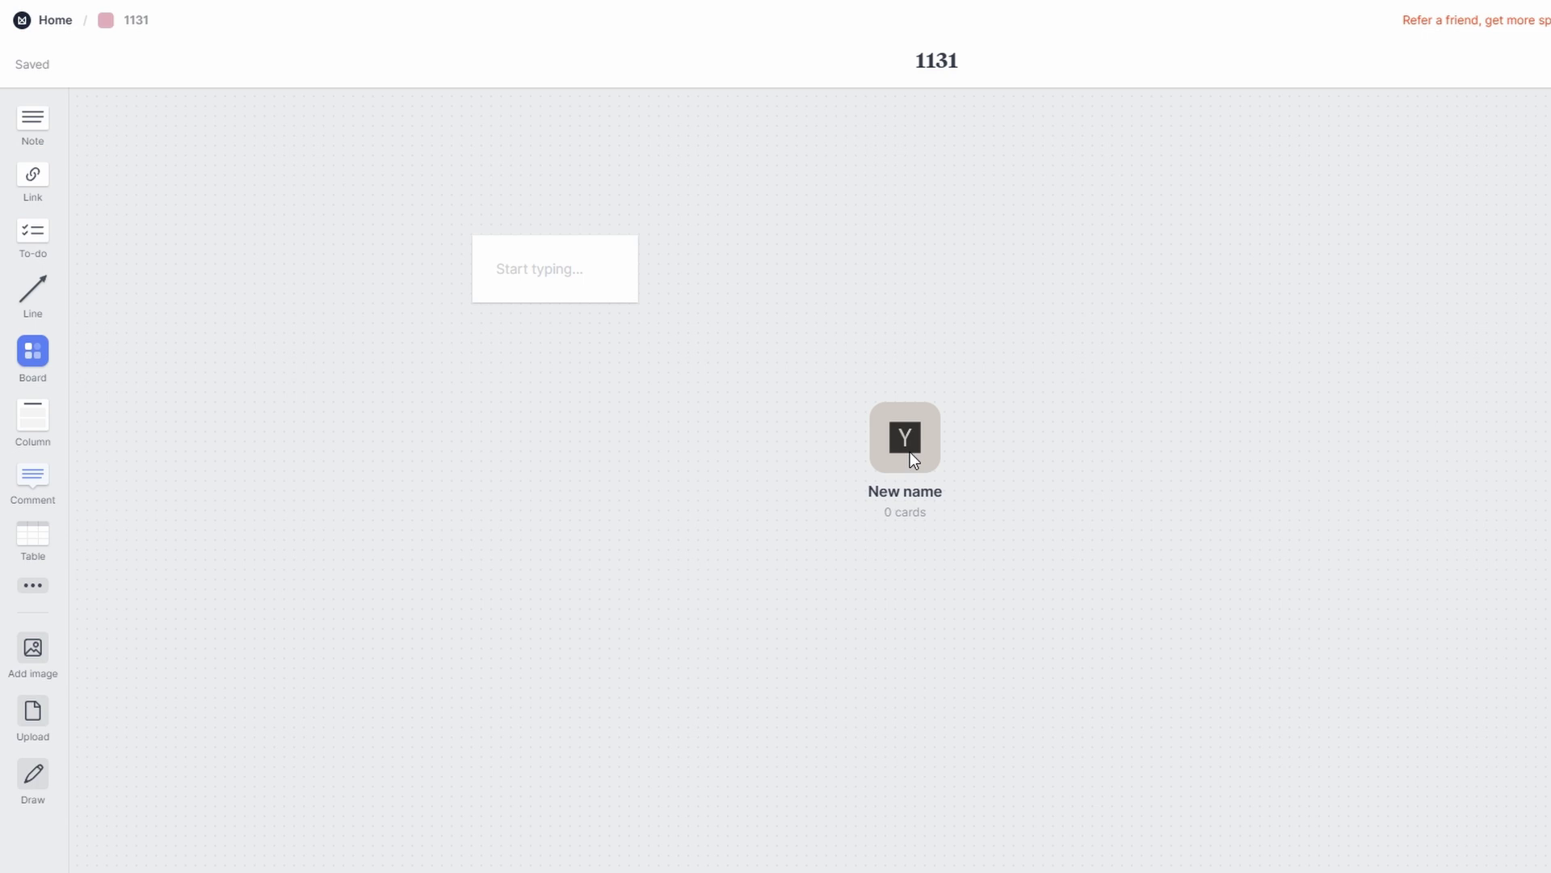
left_click(906, 418)
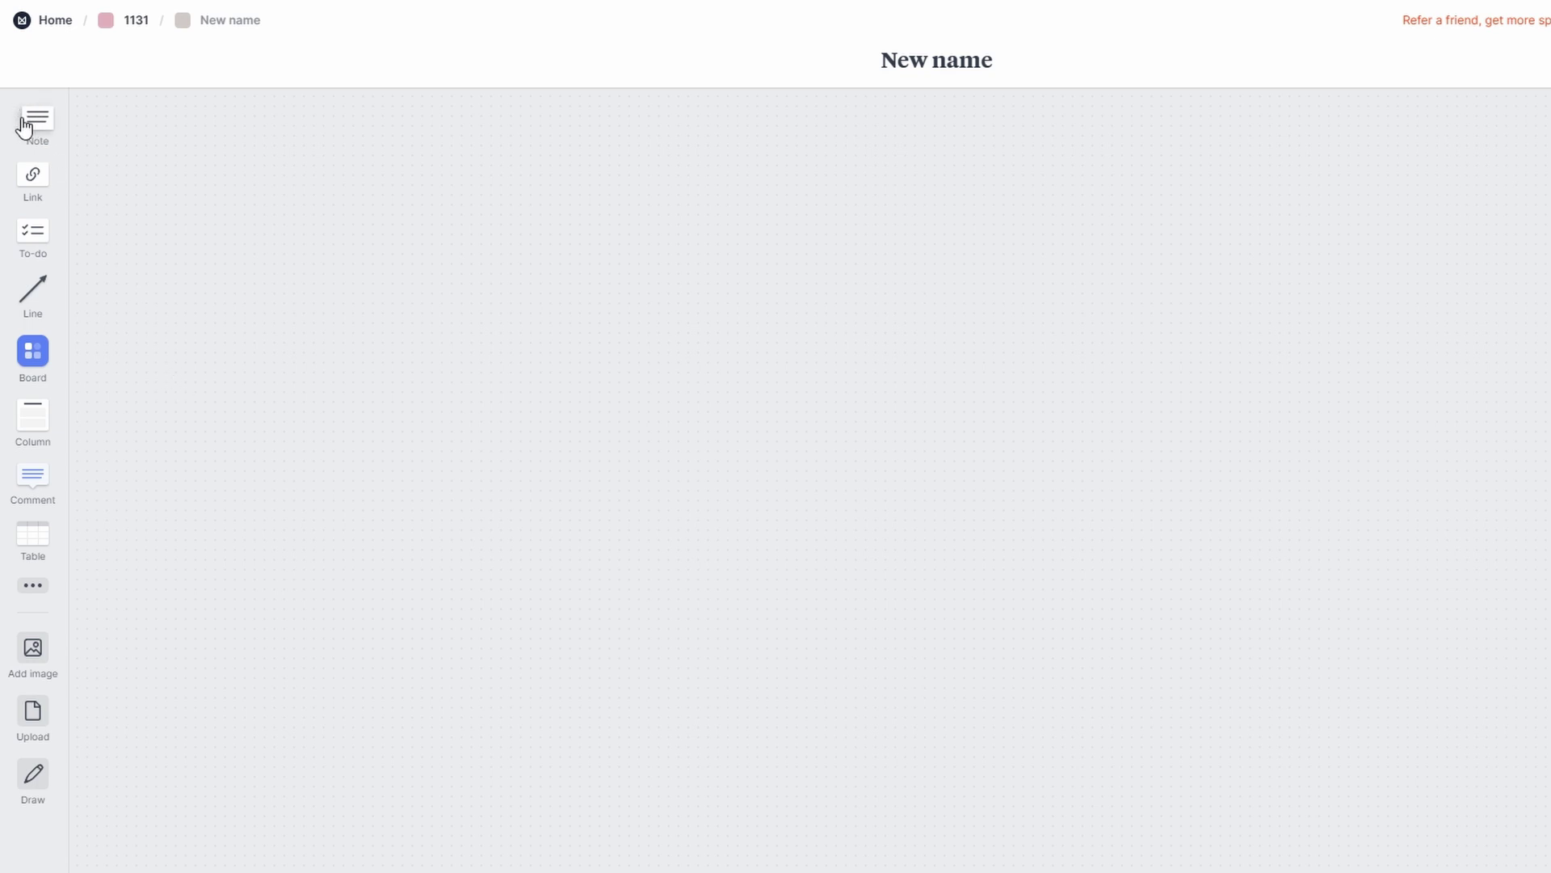
Step: Add a note with Text in bold, italic and strikethrough as a numbered list item
mouse_move(32, 117)
left_mouse_down()
mouse_move(338, 172)
mouse_move(318, 238)
left_mouse_up()
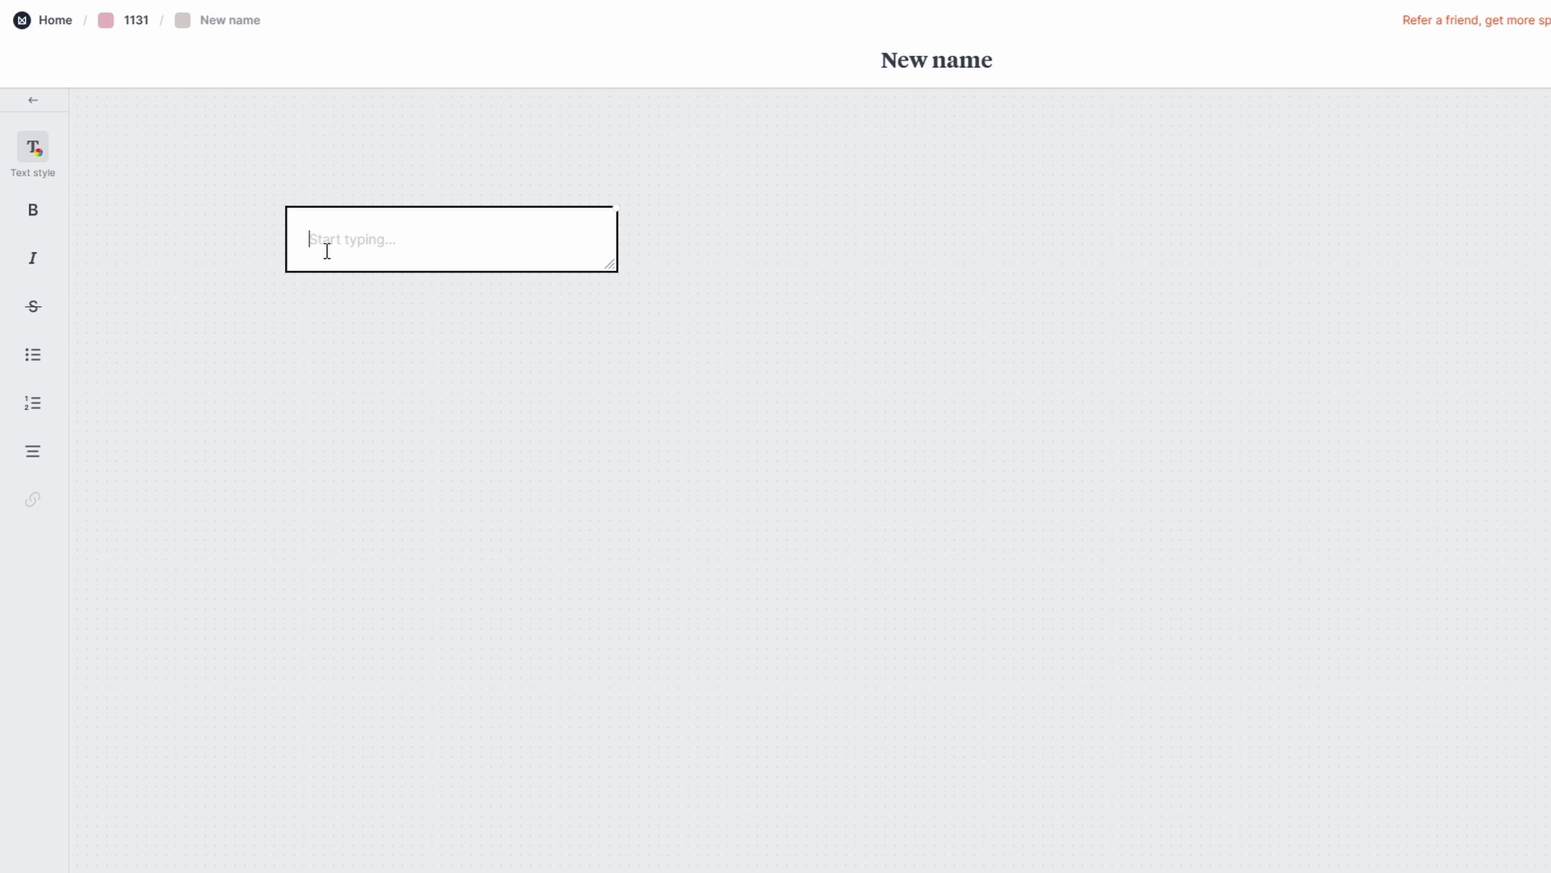
type("T")
type("ext")
left_click(25, 214)
key("ctrl+a")
left_click(37, 214)
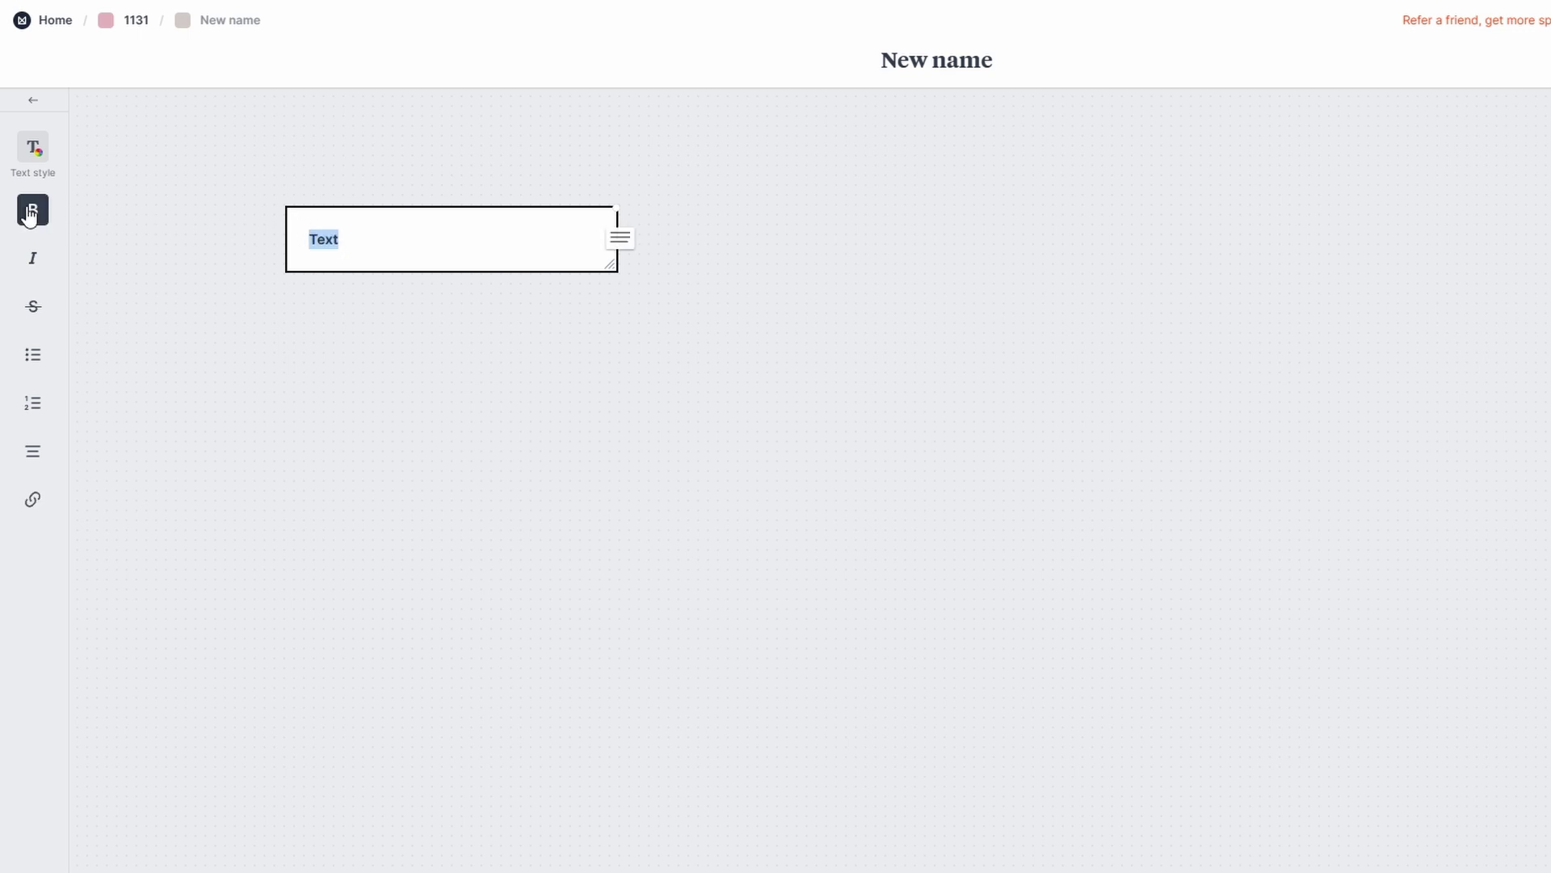
left_click(33, 258)
left_click(33, 308)
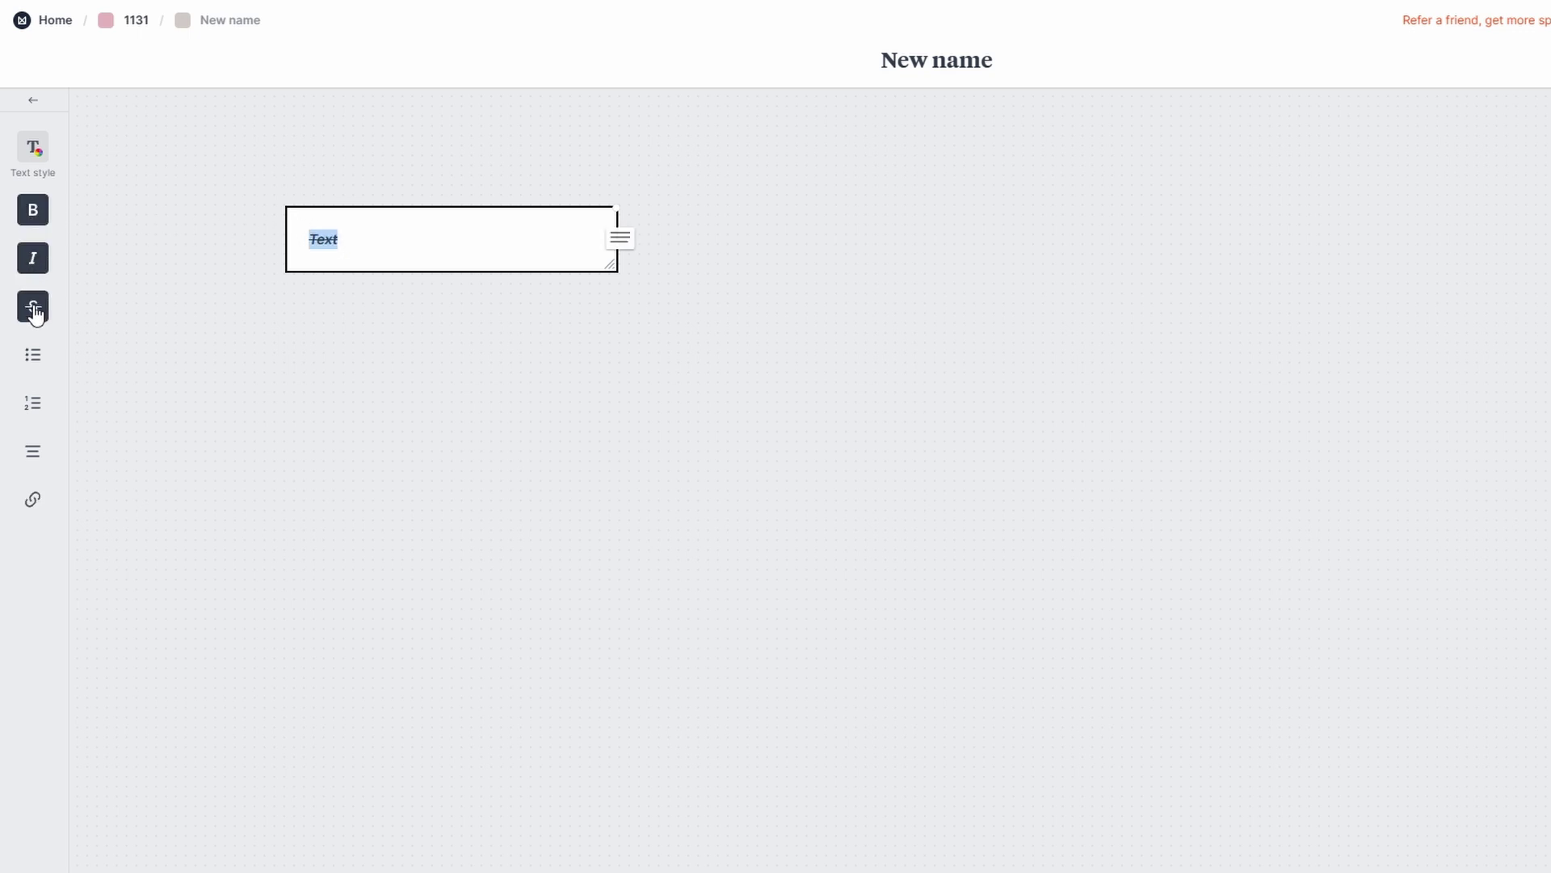
left_click(34, 359)
left_click(35, 402)
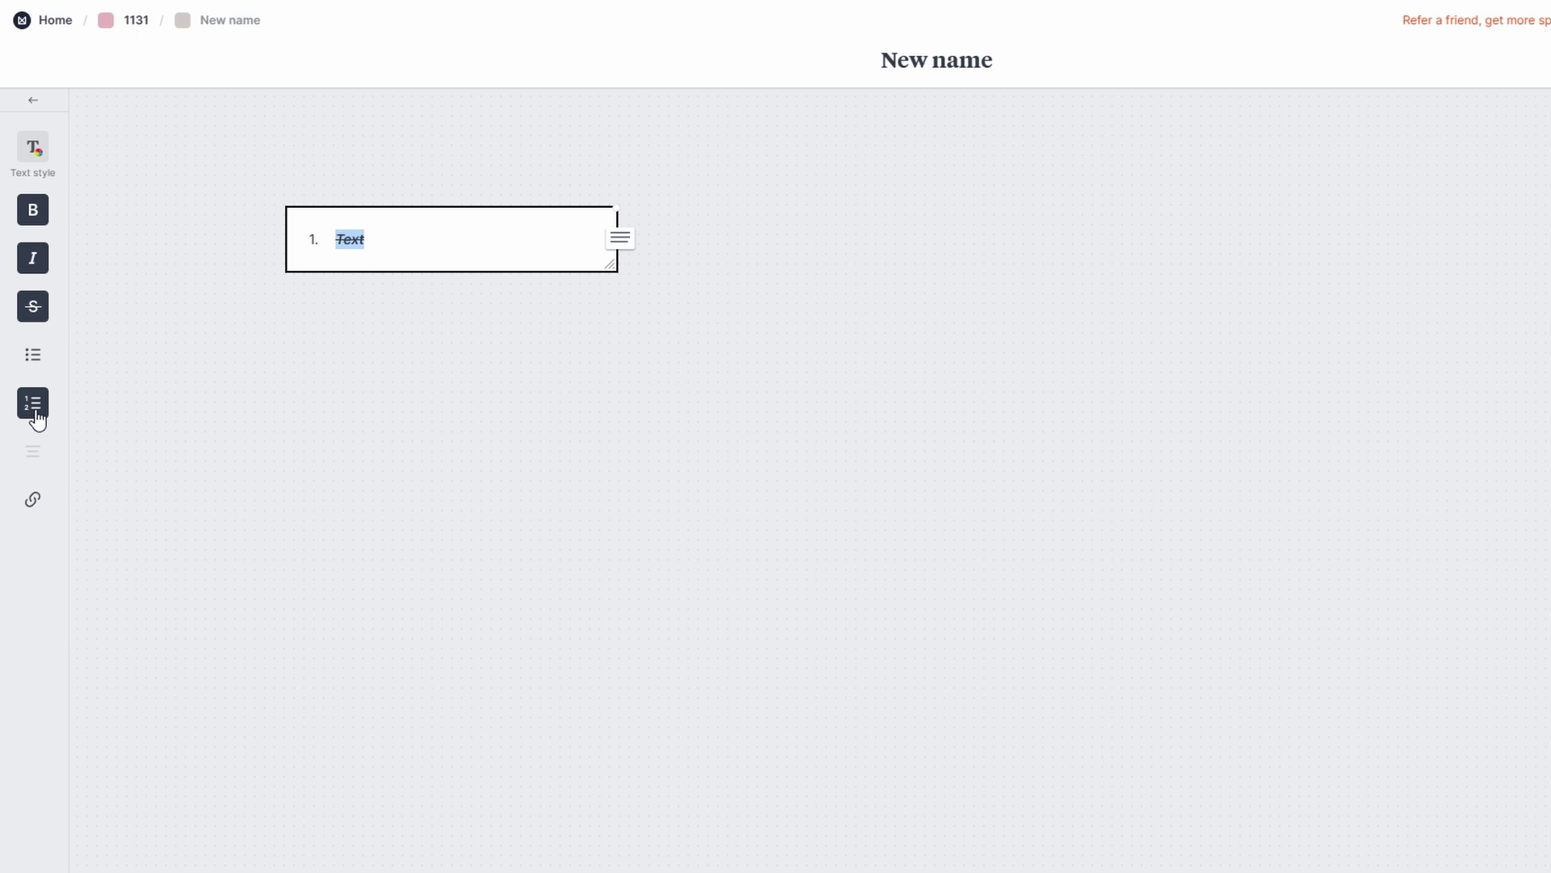
Step: Give the note's text a black highlight and try adding a link
left_click(620, 238)
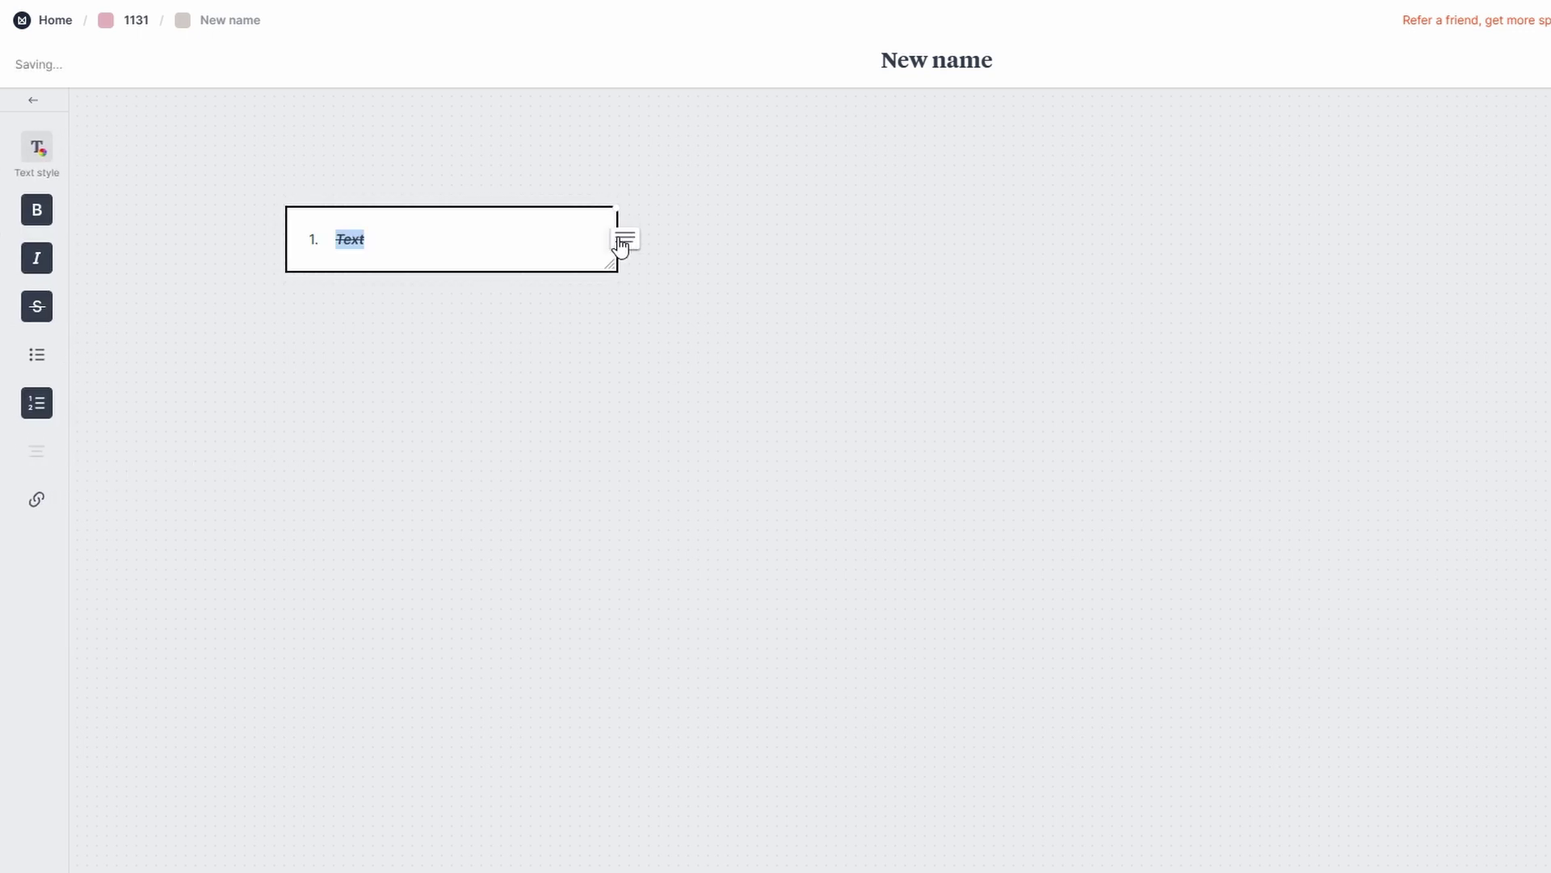
left_click(29, 144)
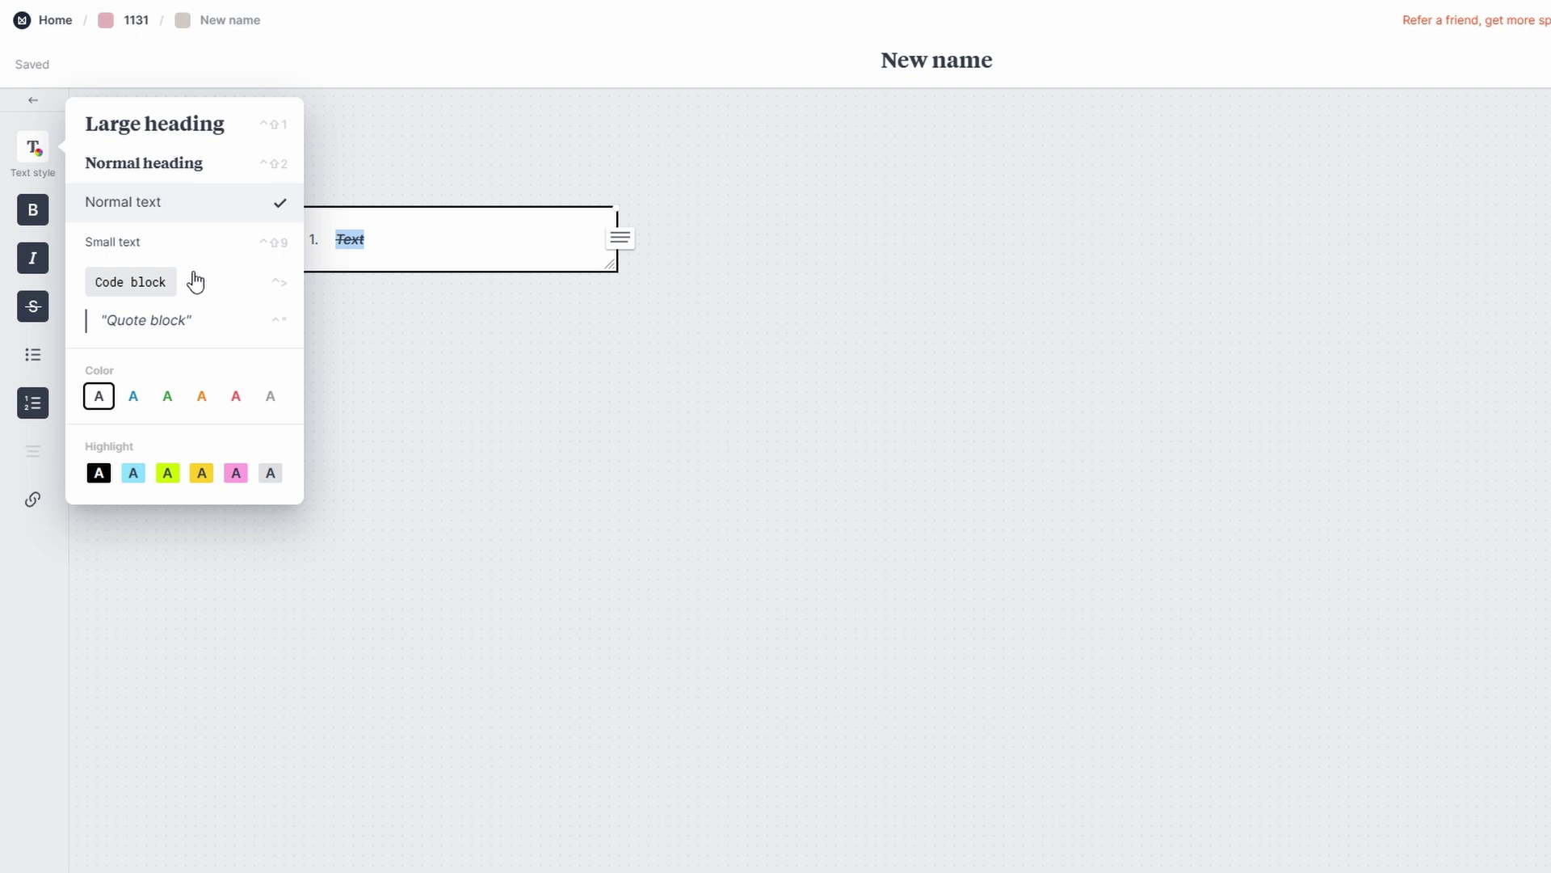
left_click(99, 473)
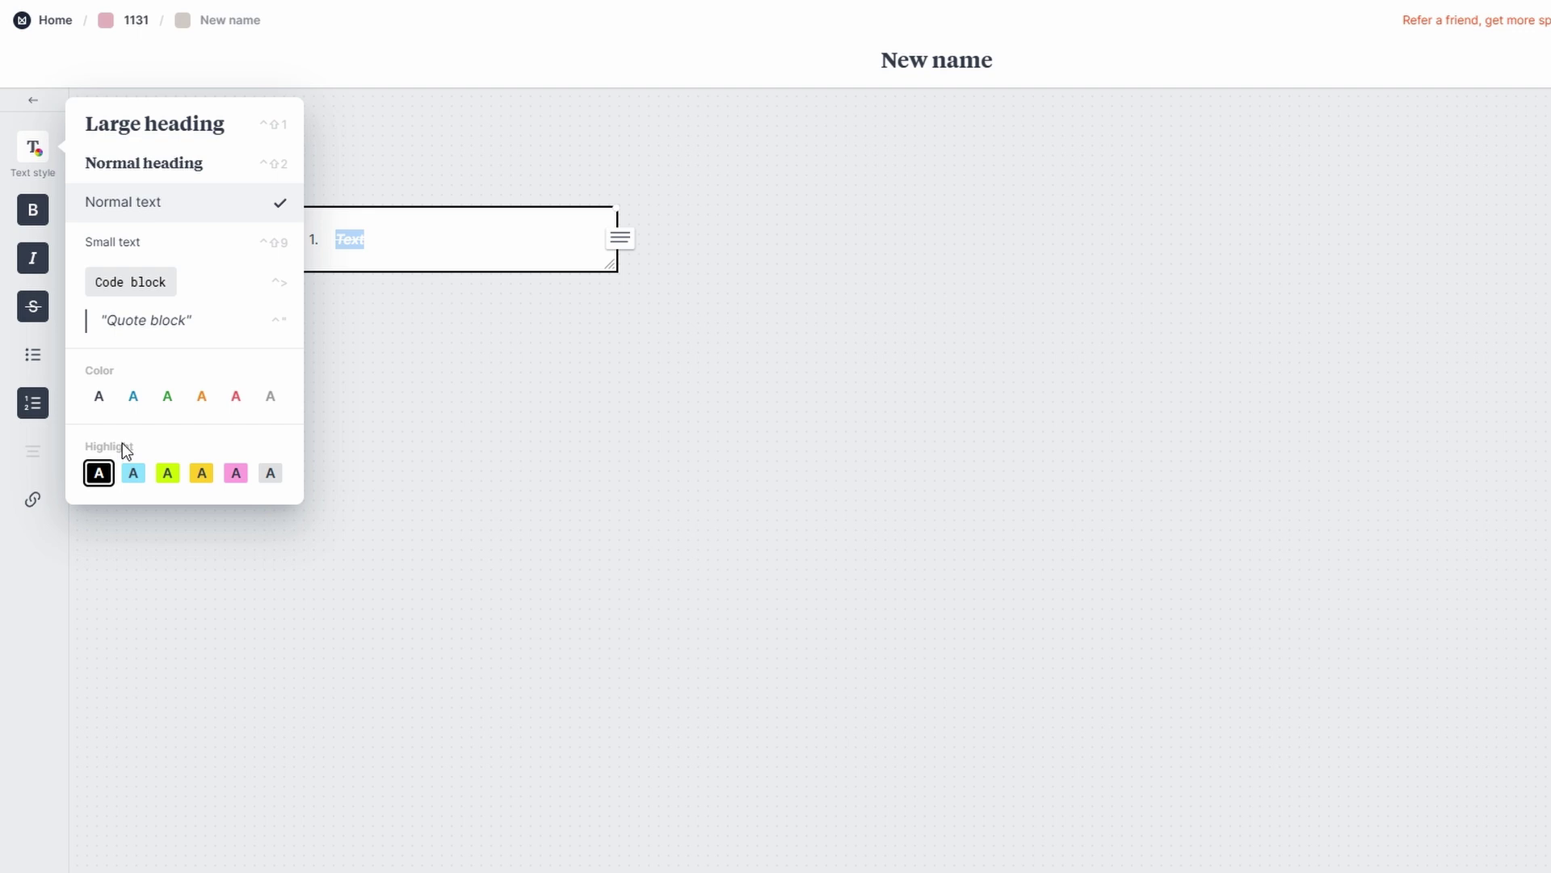
left_click(32, 501)
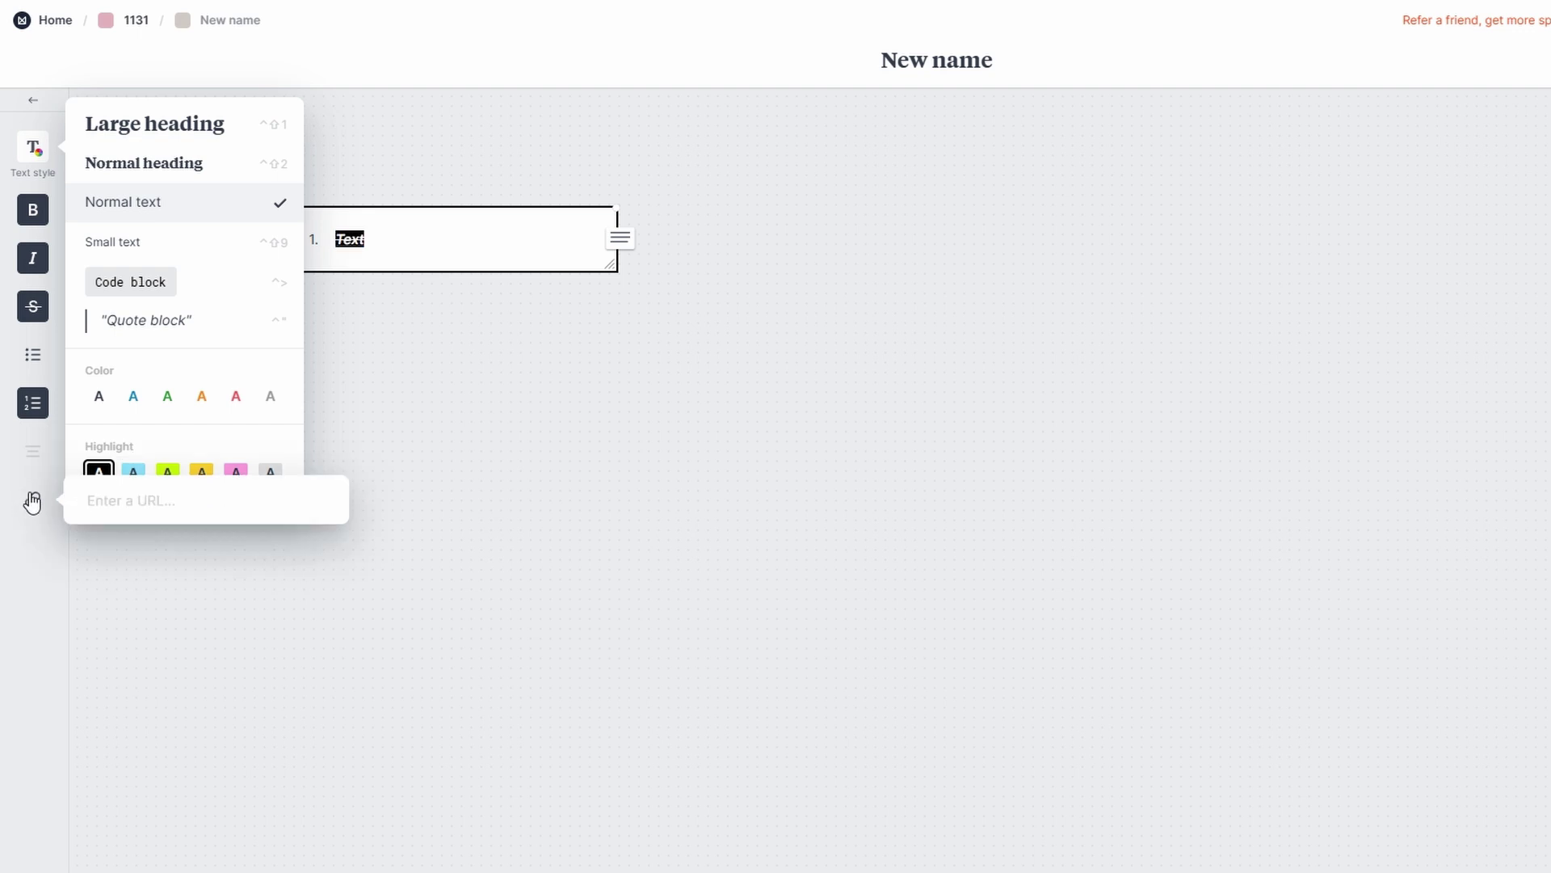
left_click(174, 565)
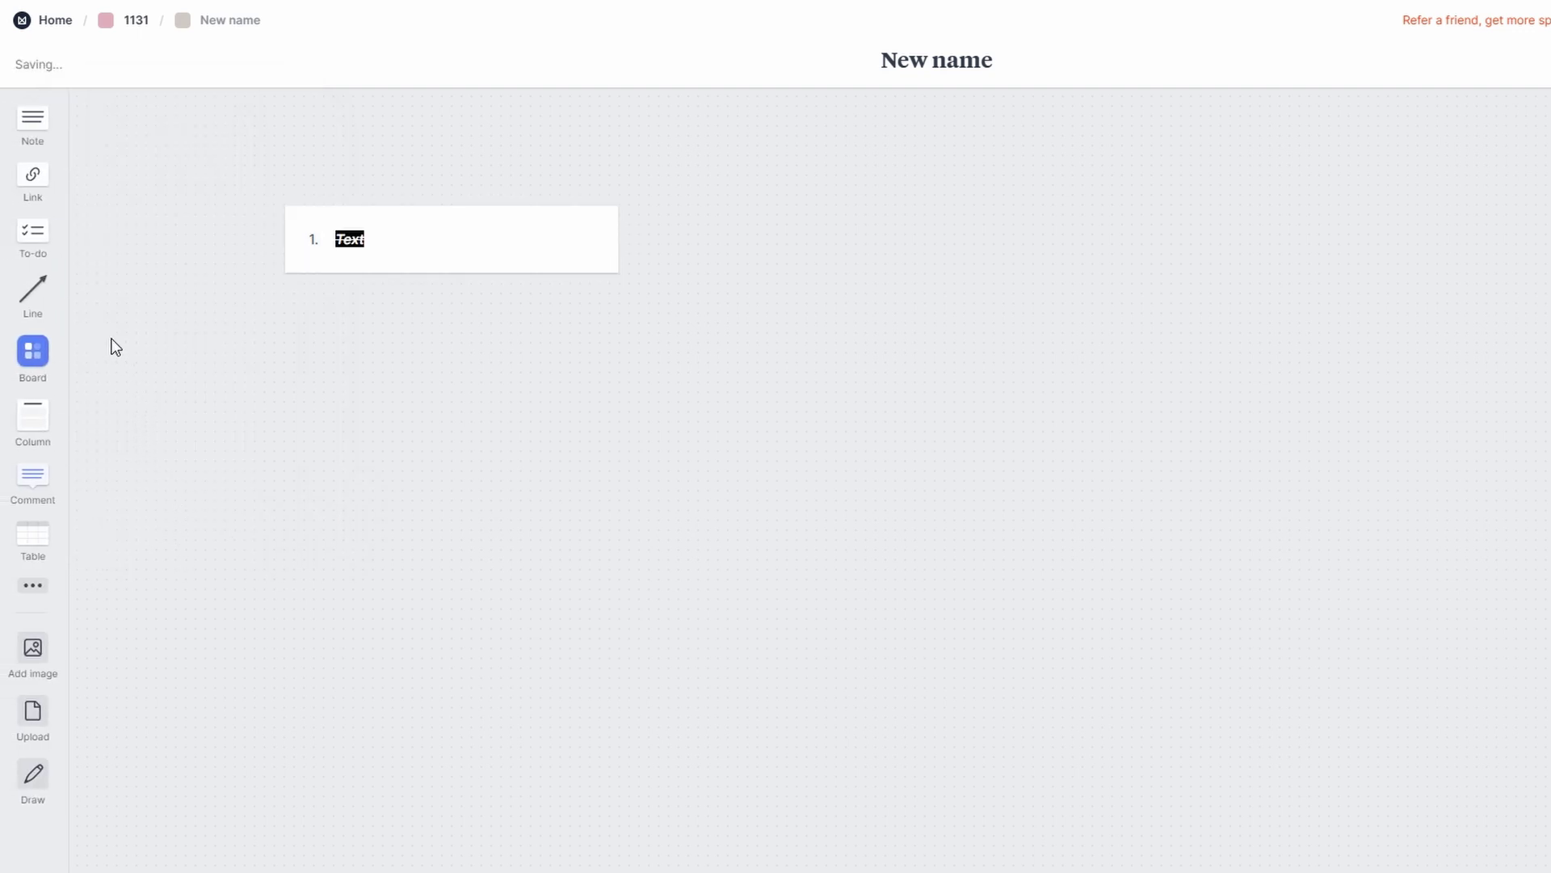
Step: Enlarge the numbered-list note card by dragging its bottom-right corner
left_click(455, 223)
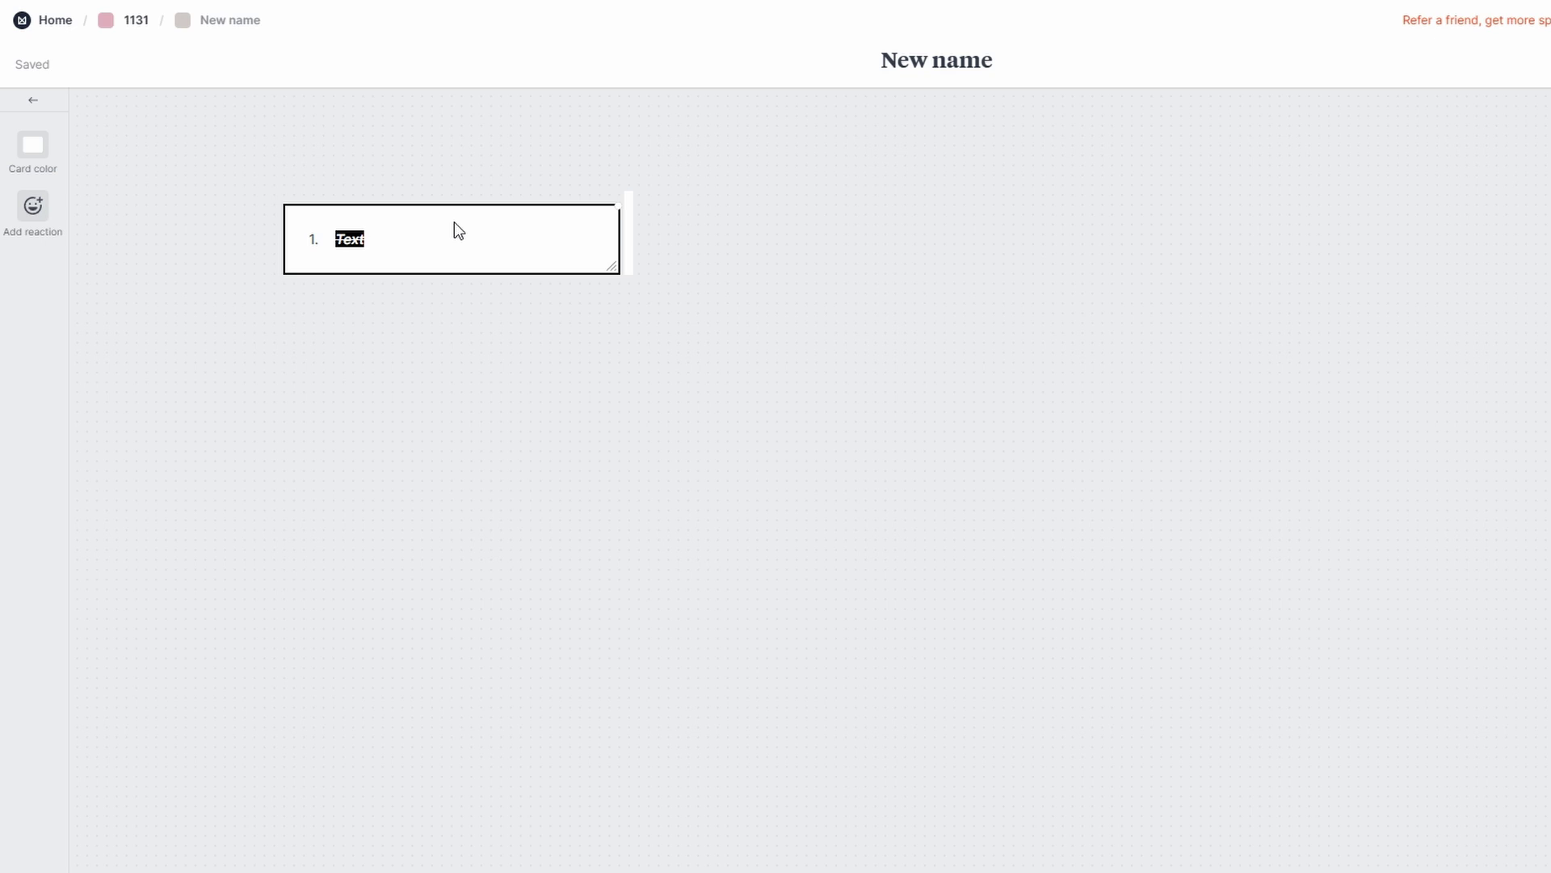
left_click(455, 224)
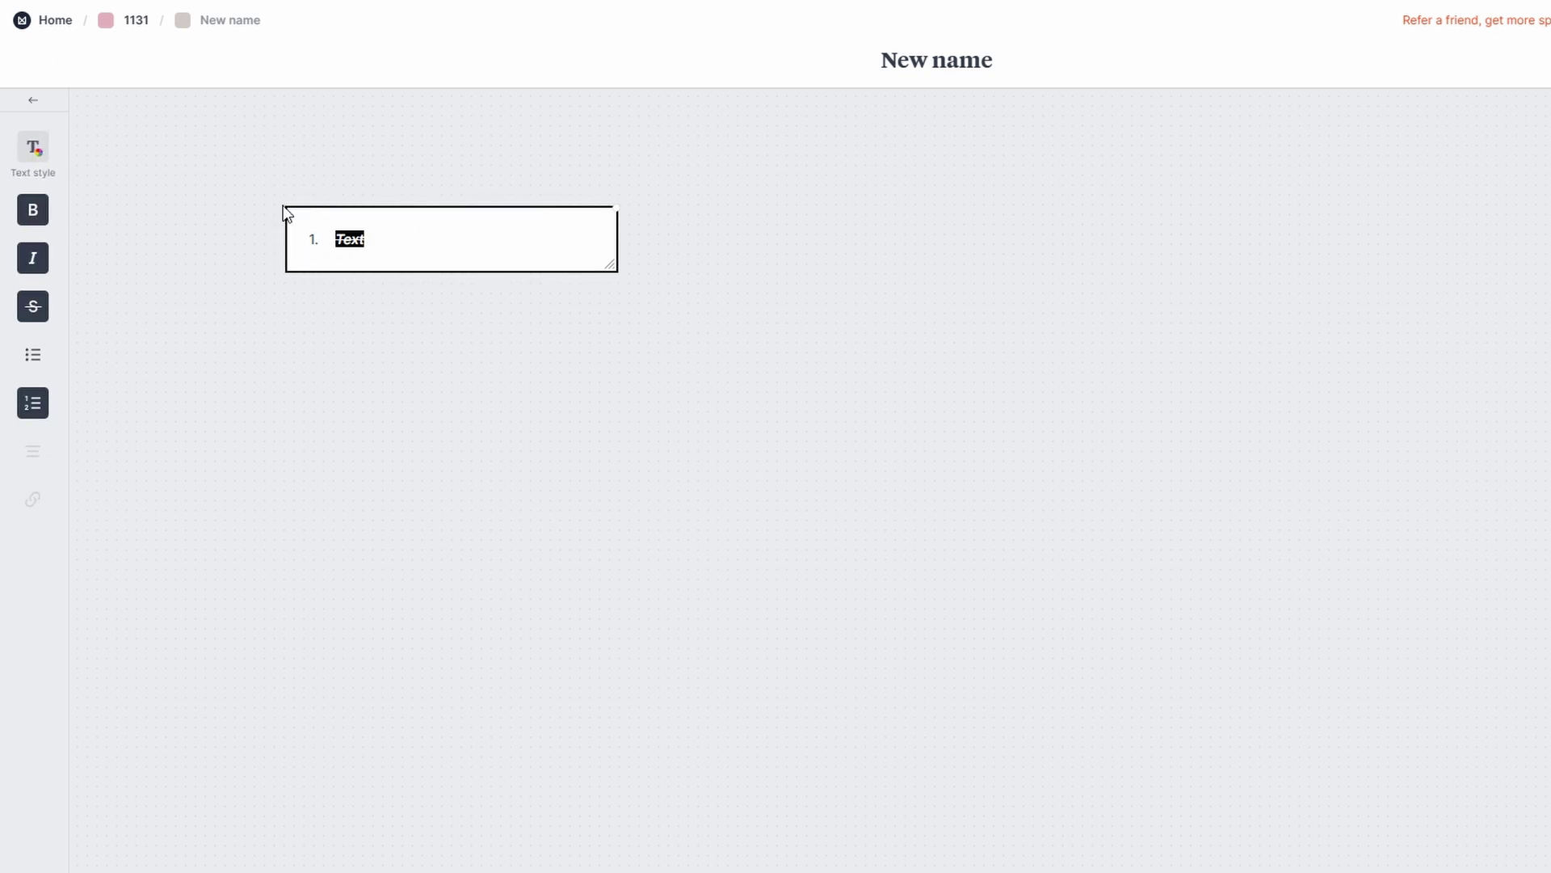
left_click_drag(609, 265, 677, 370)
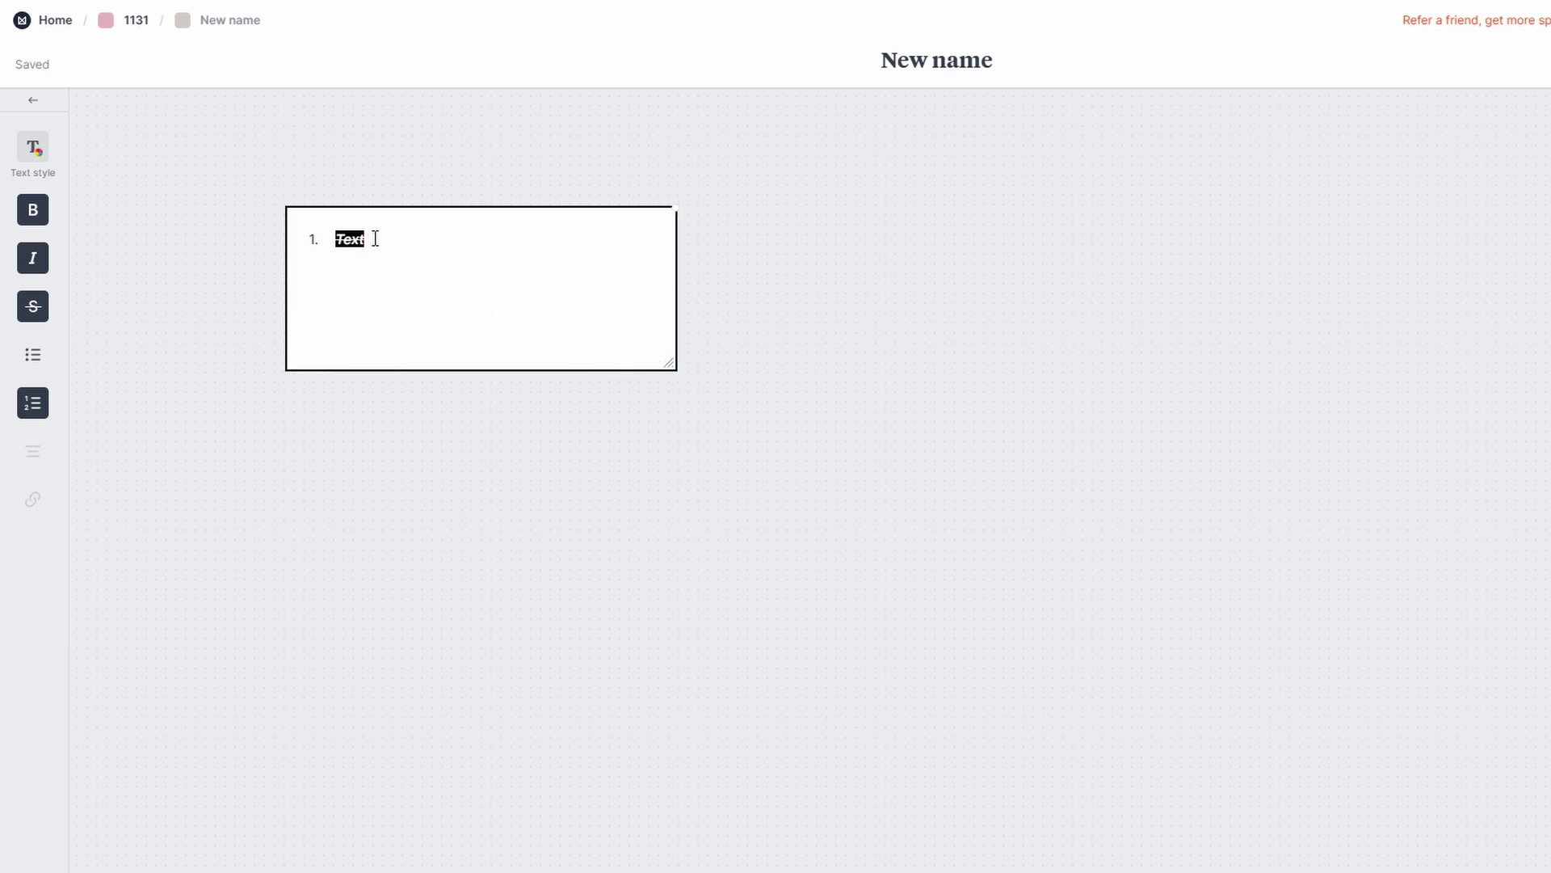
left_click(32, 100)
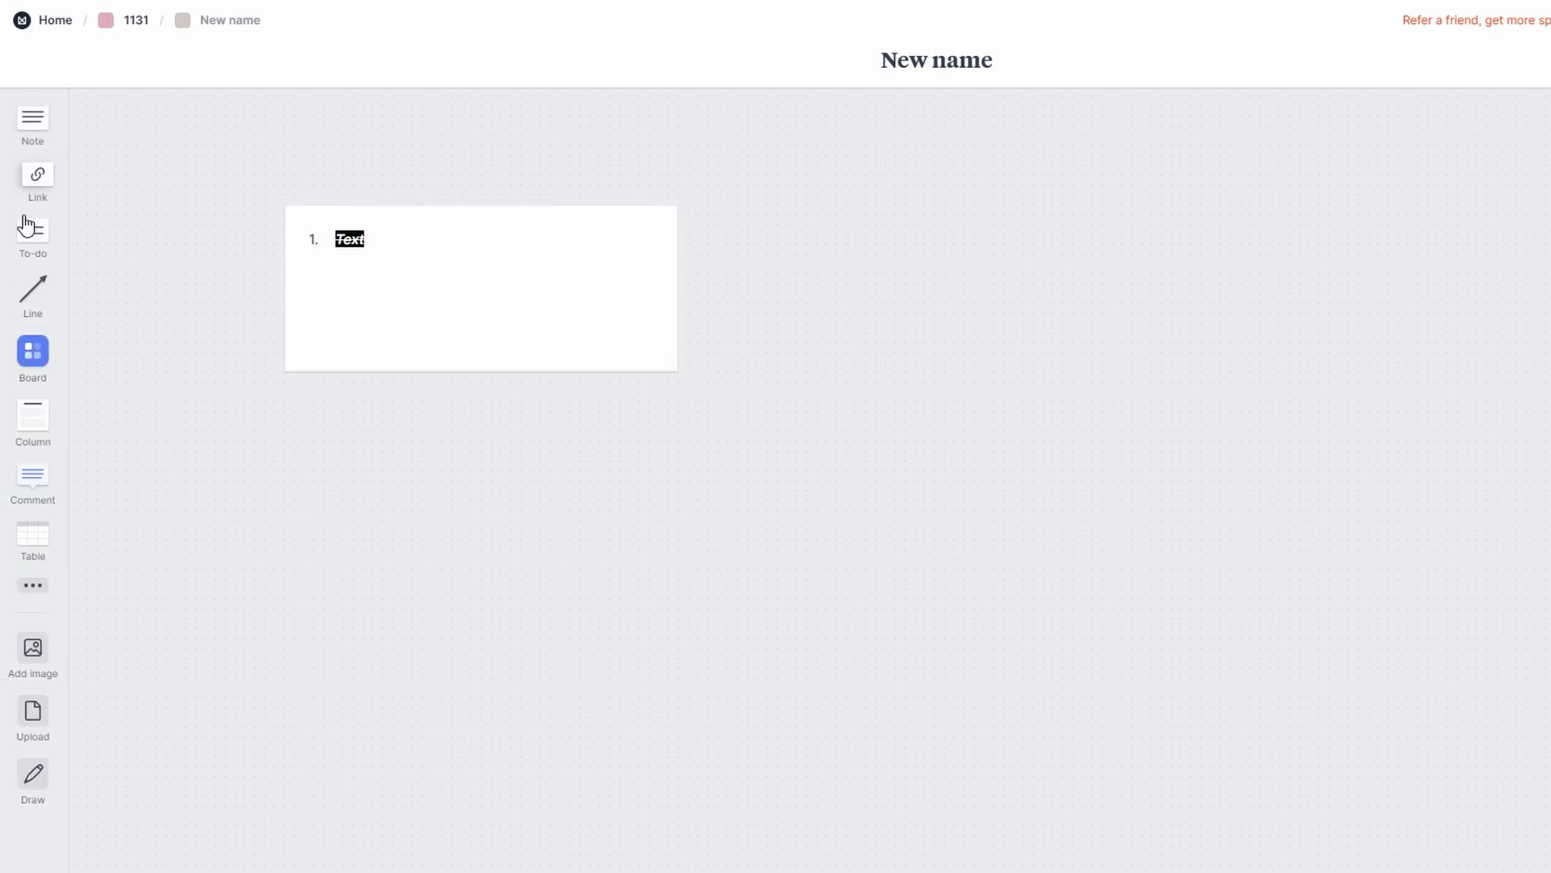
Step: Add a to-do card below the note with tasks 1, 2 and 3, declining a title
left_click_drag(34, 233, 346, 476)
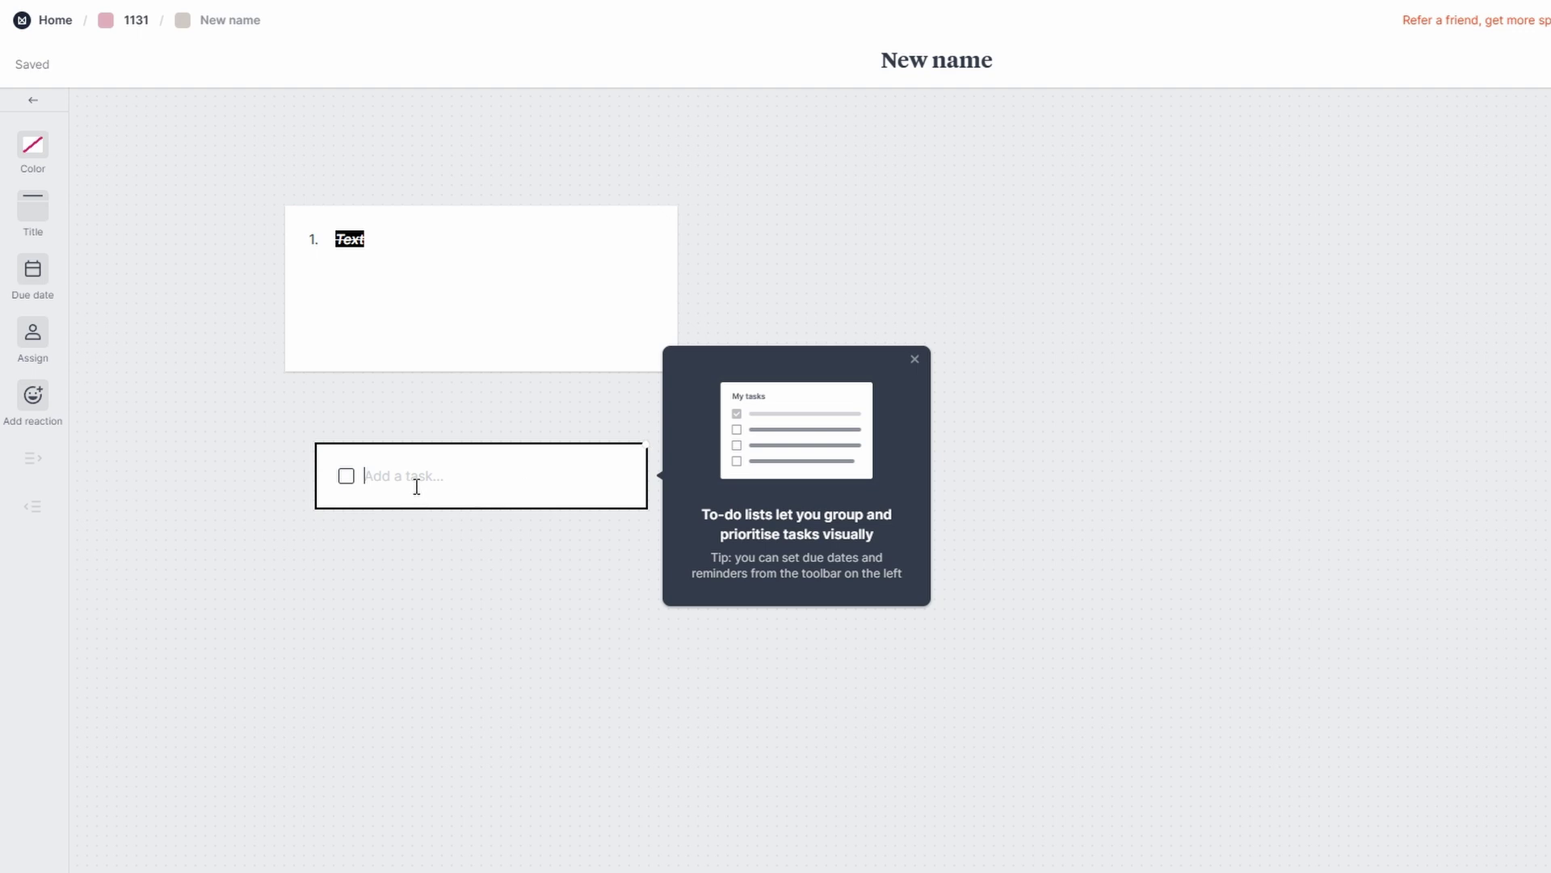
type("1")
key("Return")
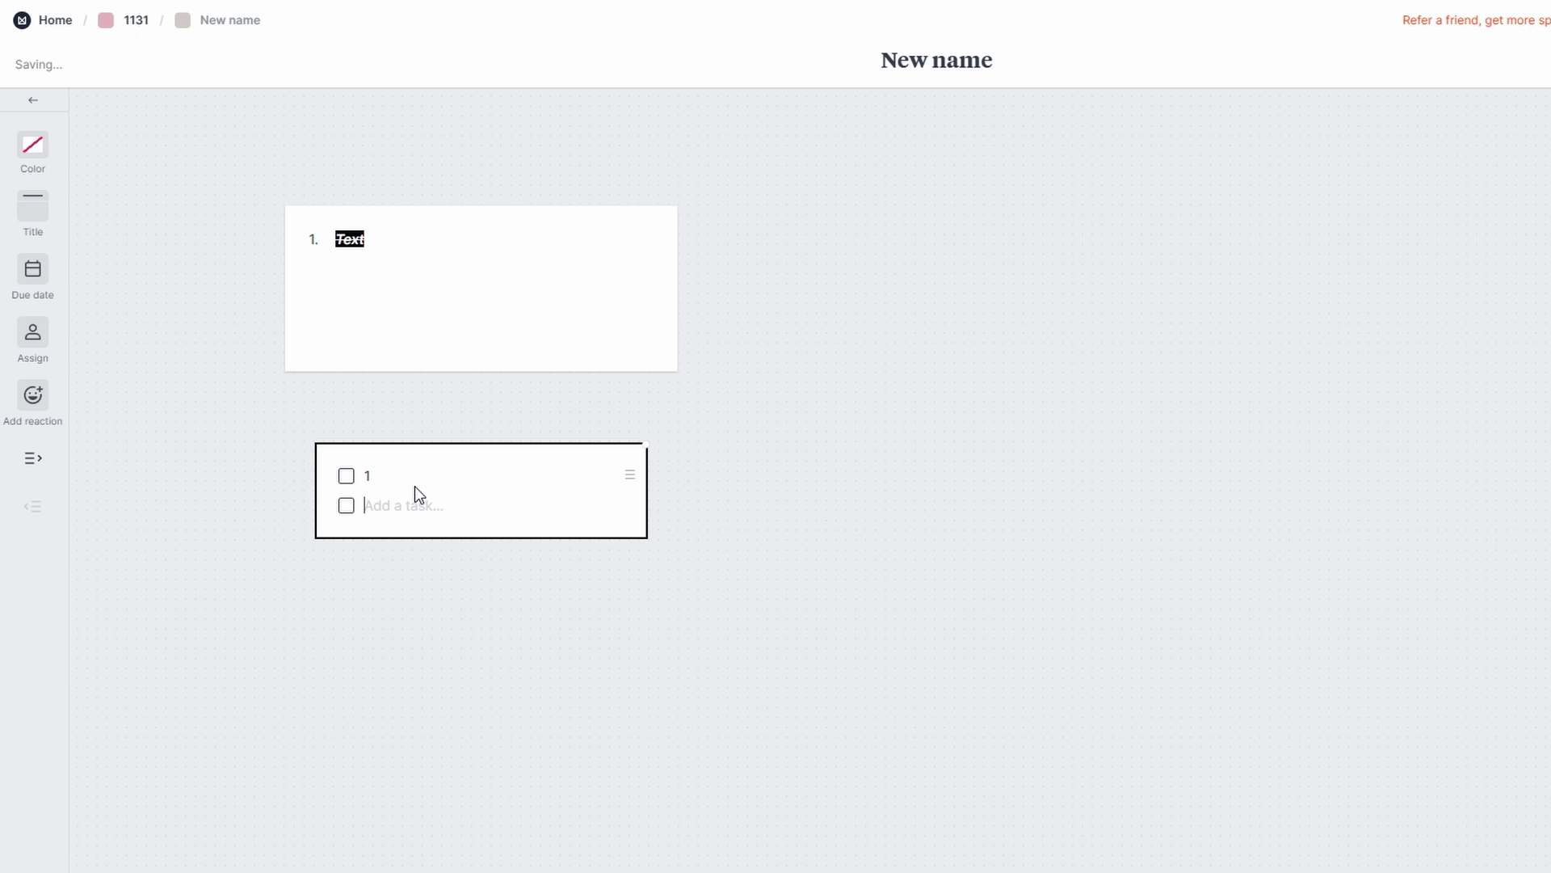
type("2")
key("Return")
type("3")
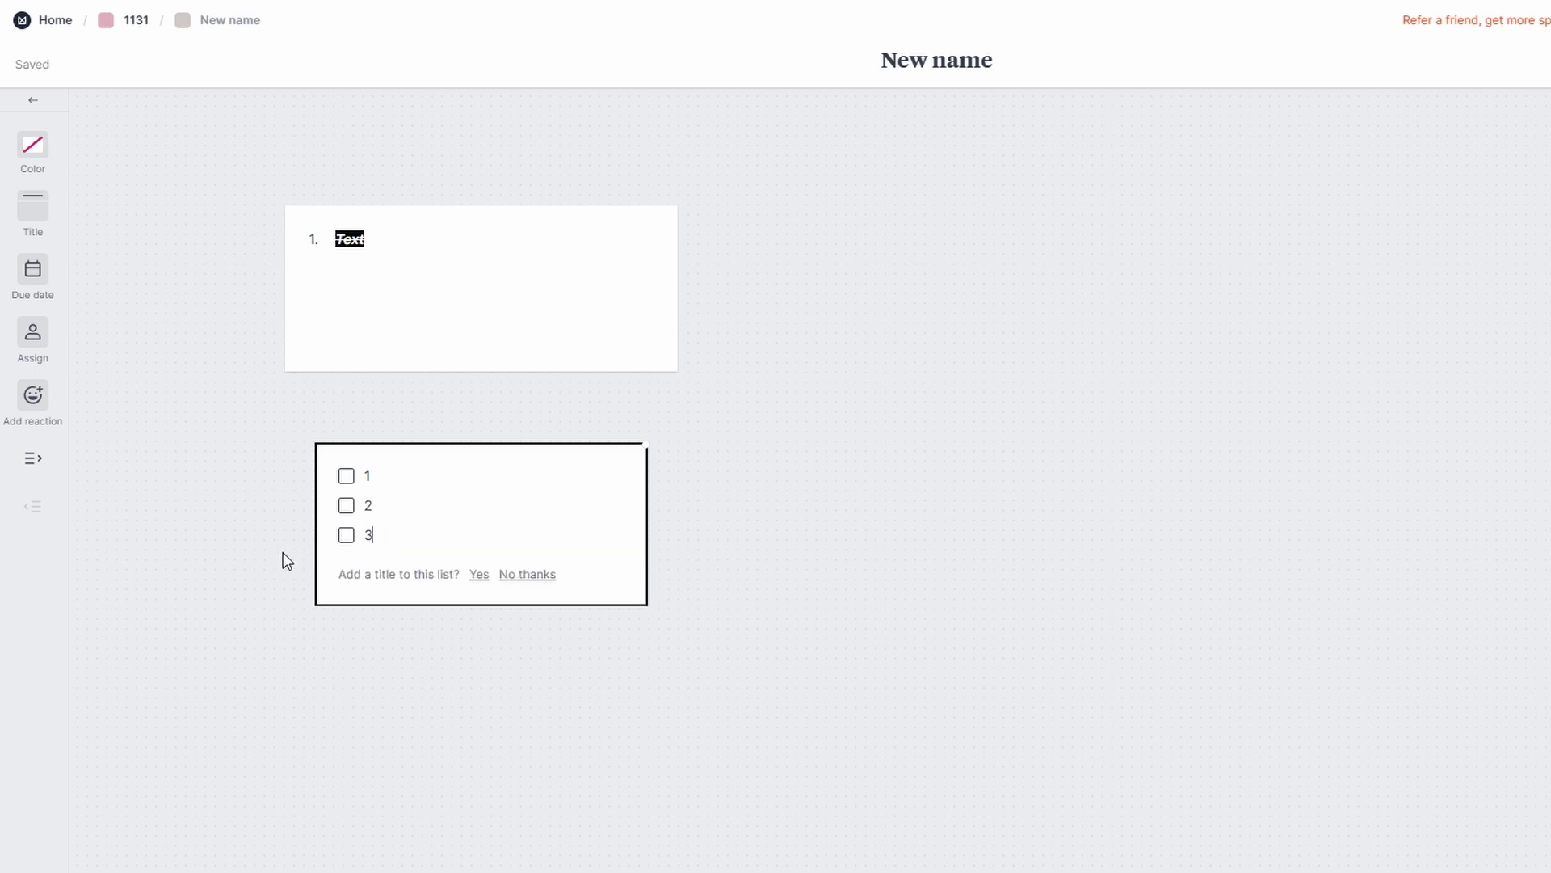
left_click(543, 577)
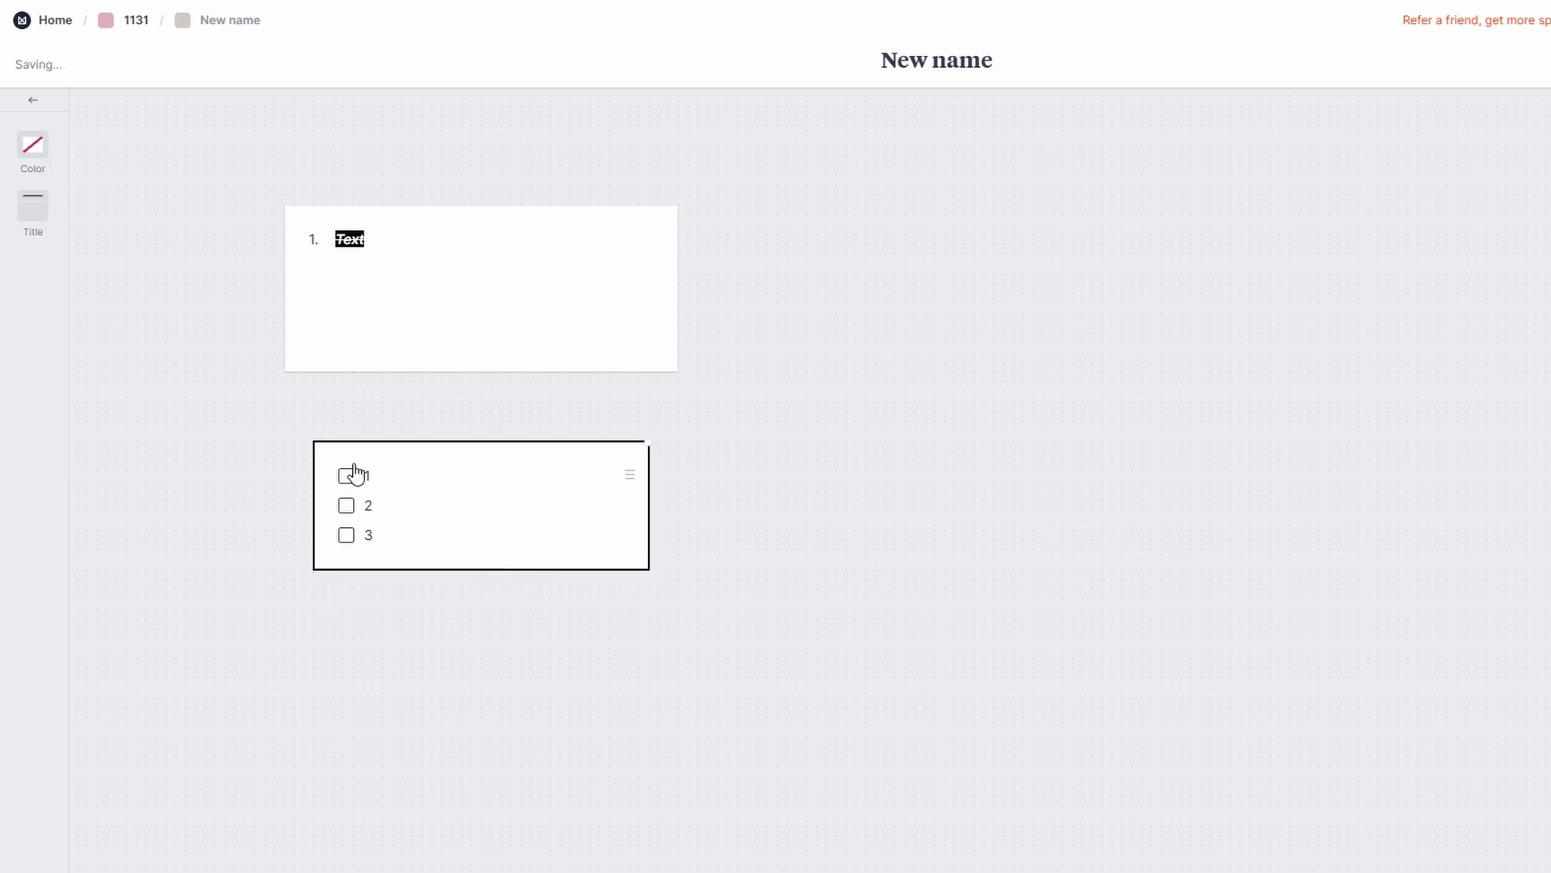
Step: Check off task 1 on the to-do list
left_click(382, 476)
left_click(630, 472)
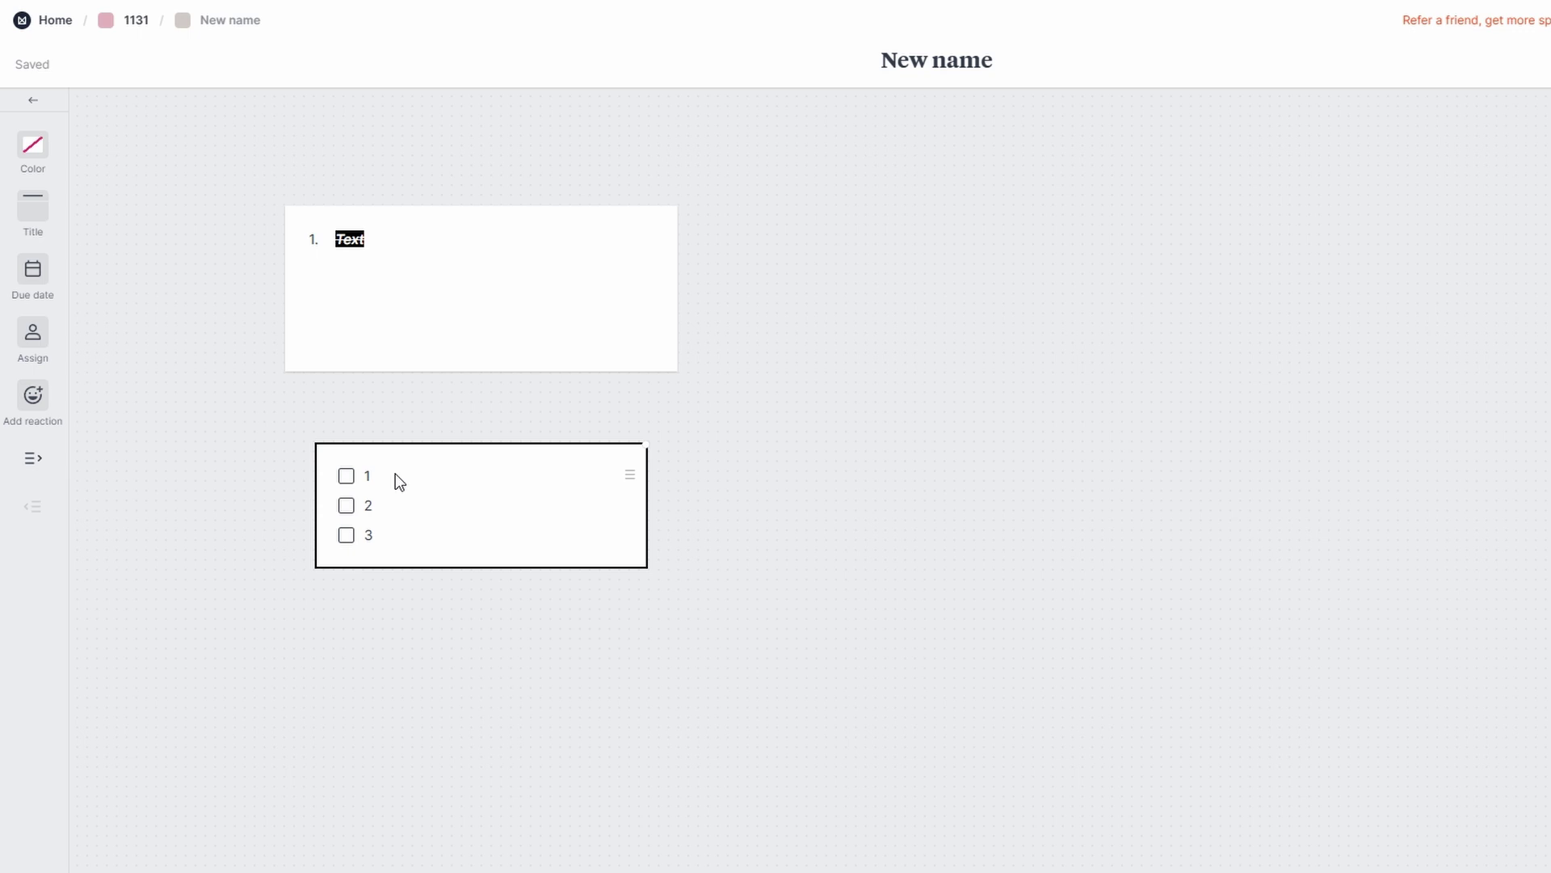
left_click(345, 475)
left_click(350, 610)
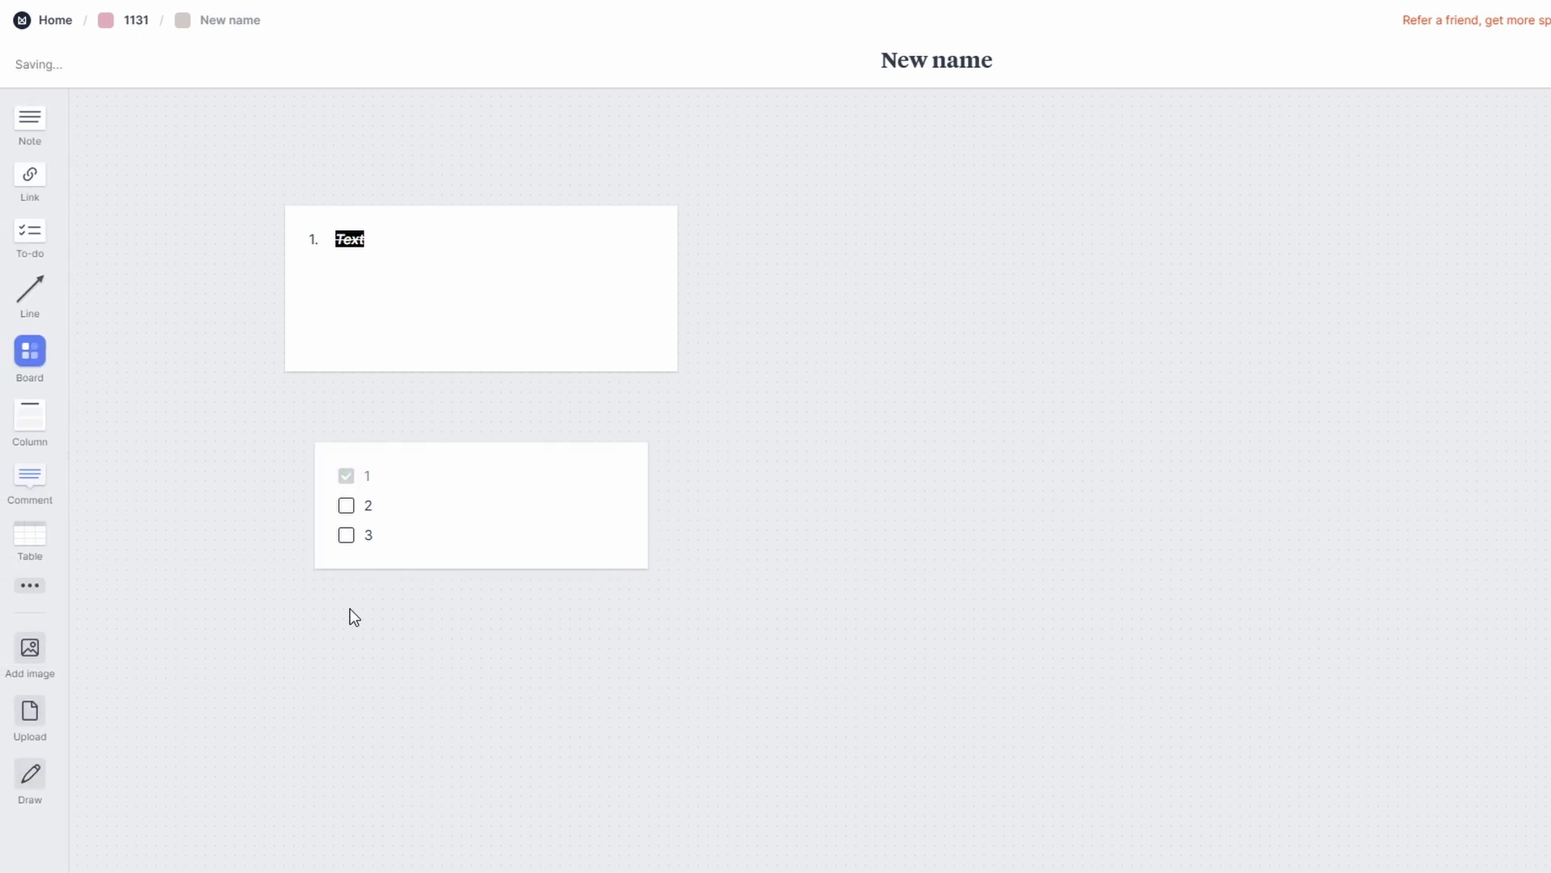
Step: Colour the to-do card custom bright cyan and move it slightly up-left
left_click(454, 466)
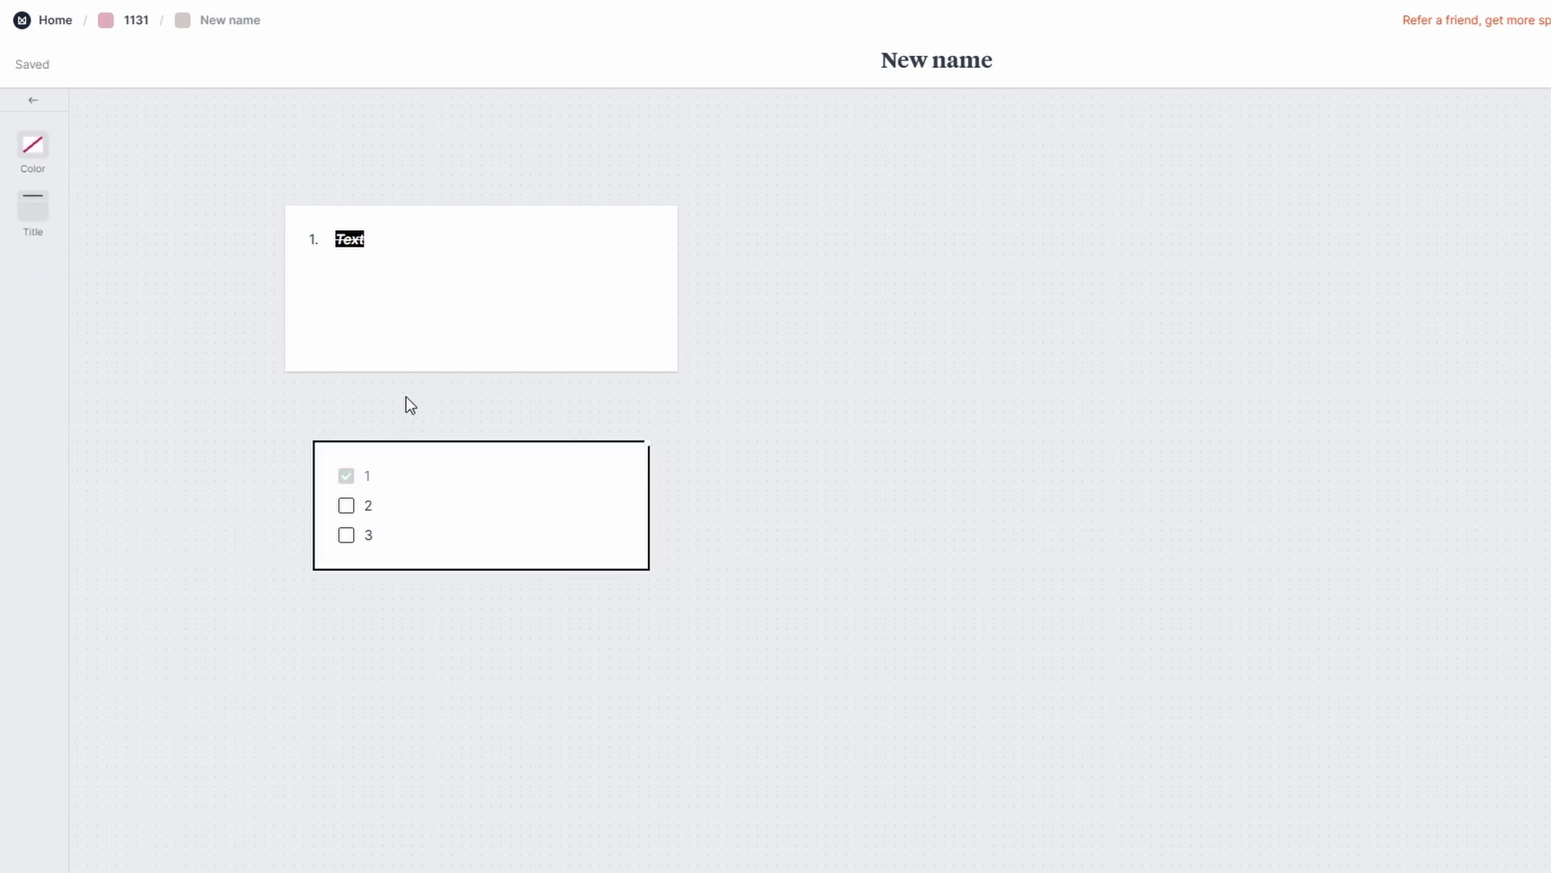
left_click(32, 152)
left_click(130, 134)
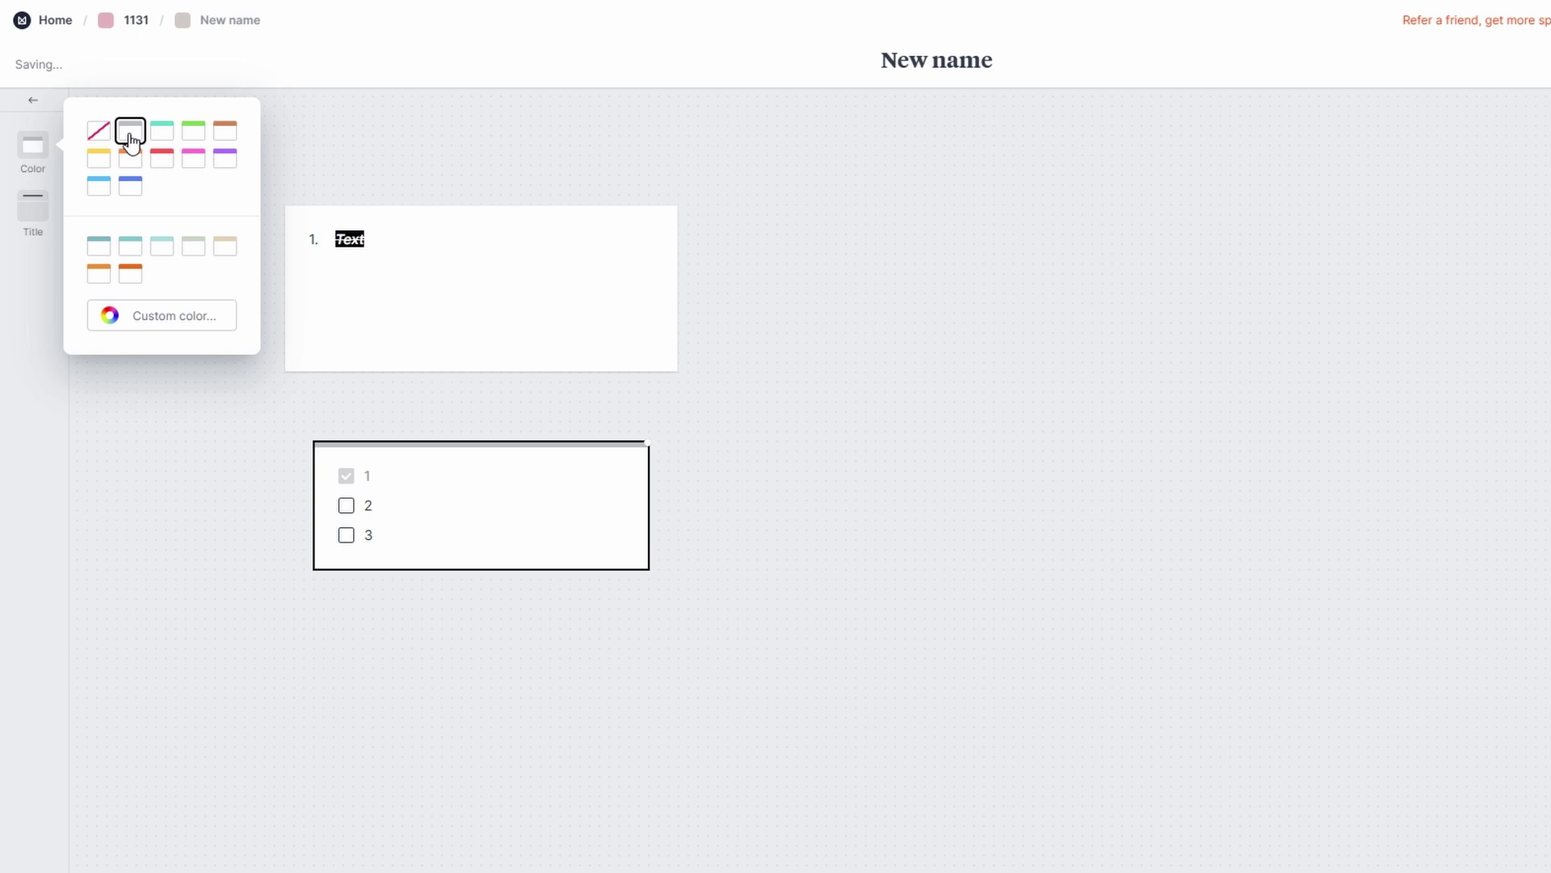
left_click(130, 248)
left_click(134, 316)
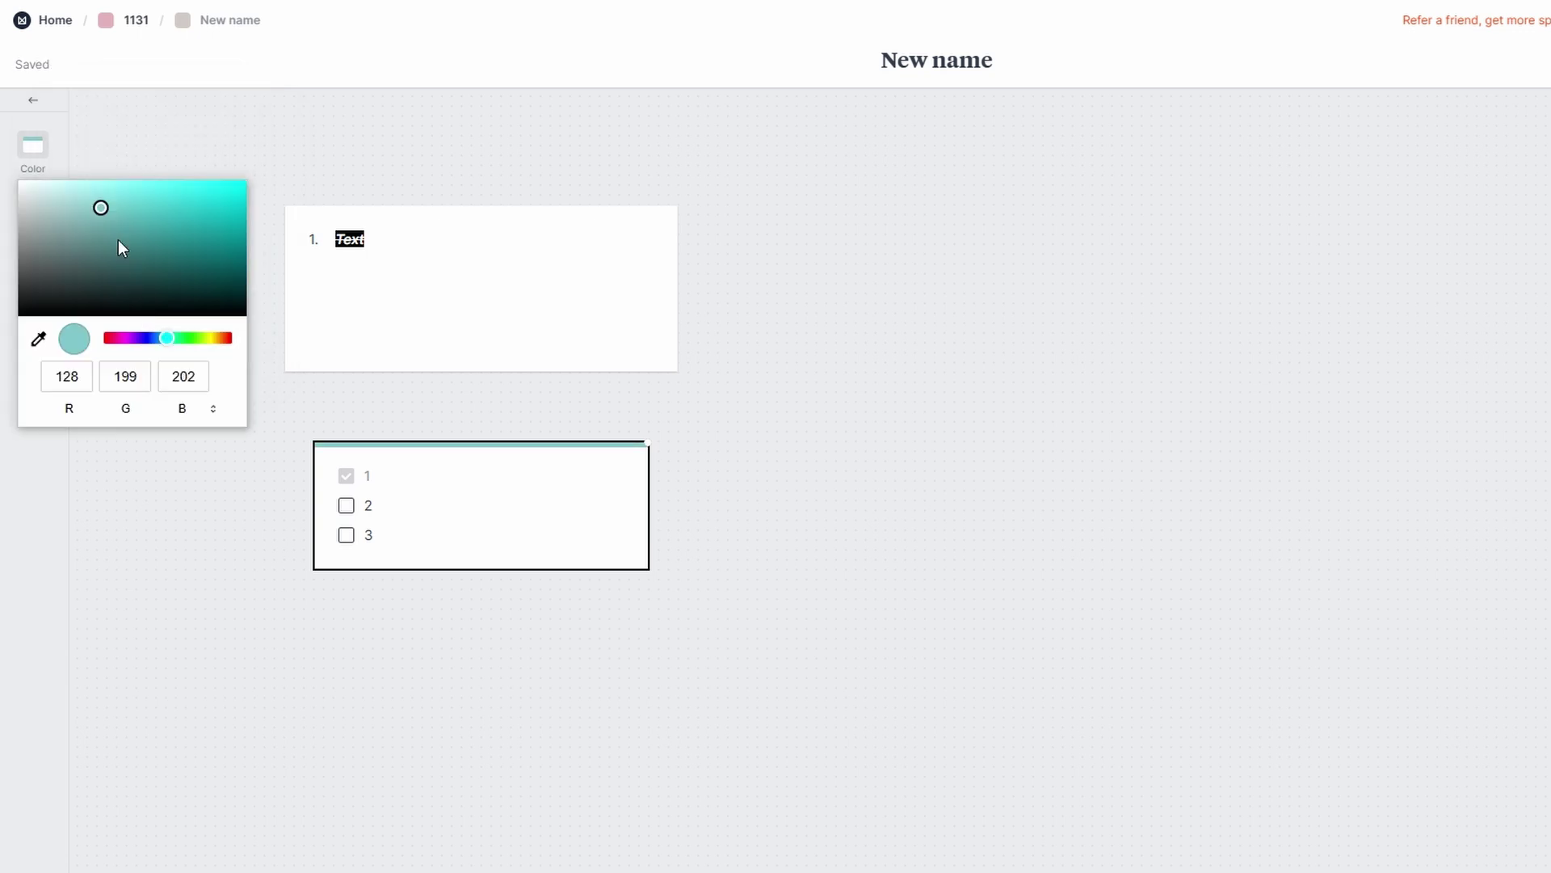
left_click(140, 195)
left_click_drag(146, 192, 199, 183)
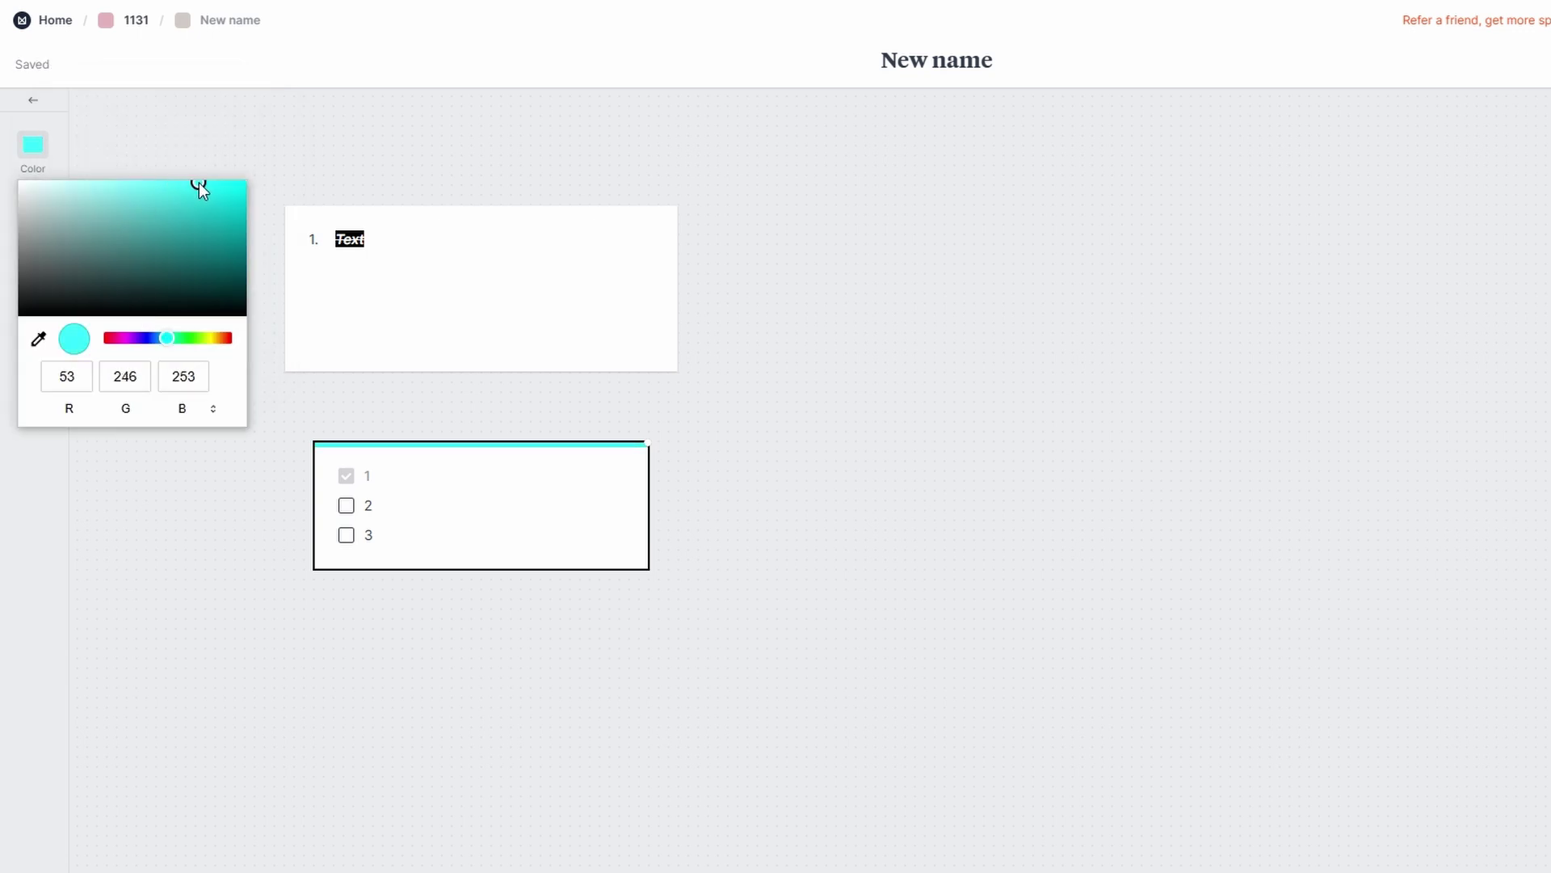
left_click(343, 431)
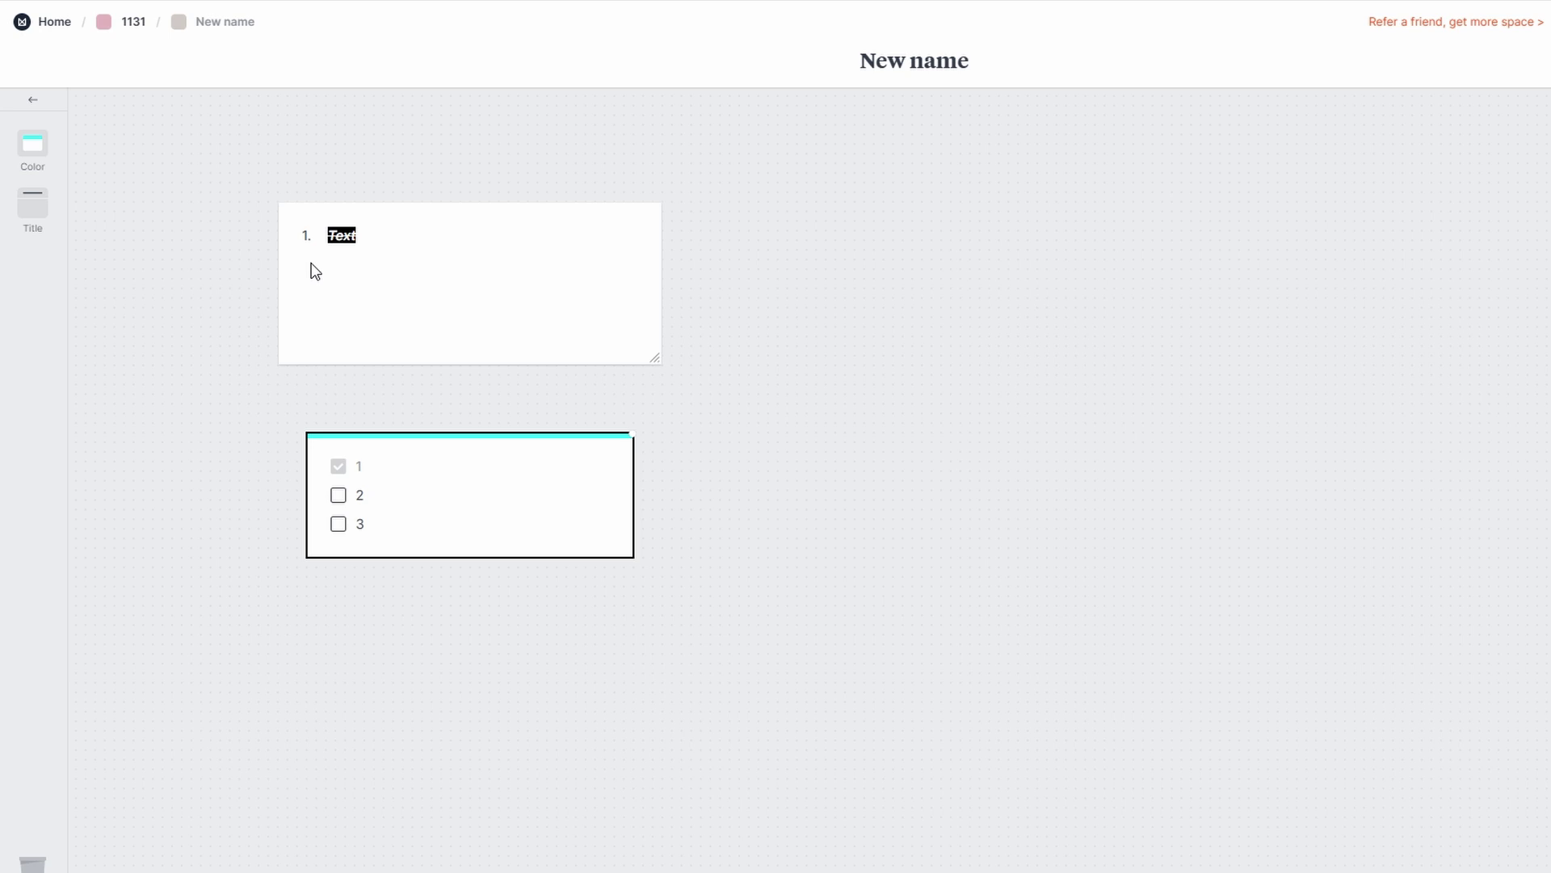
left_click(52, 101)
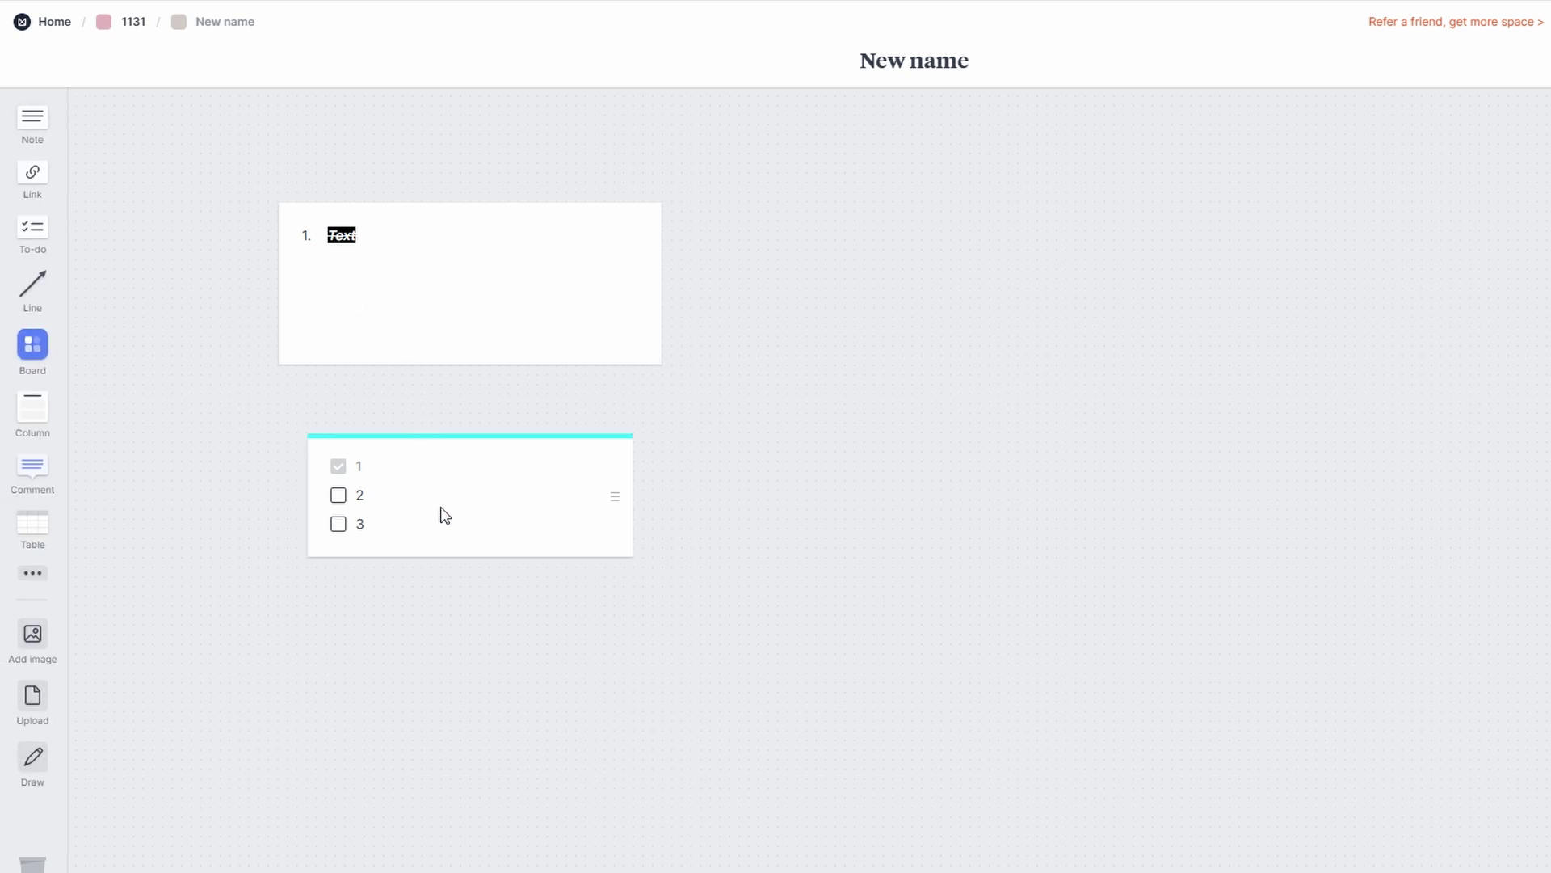
mouse_move(444, 503)
left_mouse_down()
mouse_move(417, 481)
mouse_move(405, 495)
left_mouse_up()
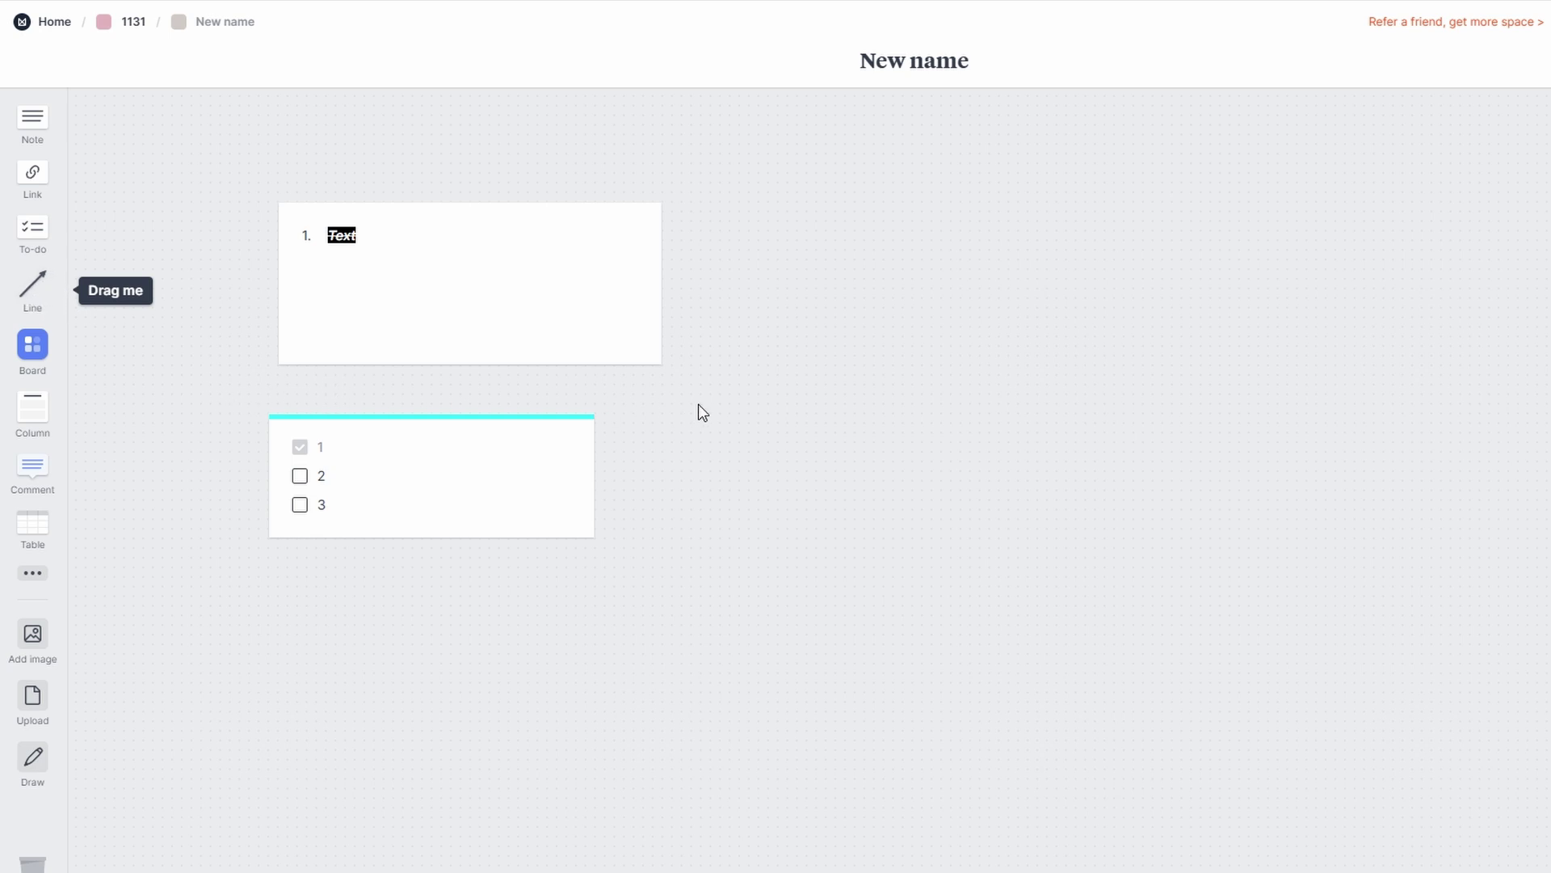
Step: Add a horizontal line between the note and the to-do card
mouse_move(30, 302)
left_mouse_down()
mouse_move(410, 370)
mouse_move(617, 434)
mouse_move(683, 438)
mouse_move(677, 413)
left_mouse_up()
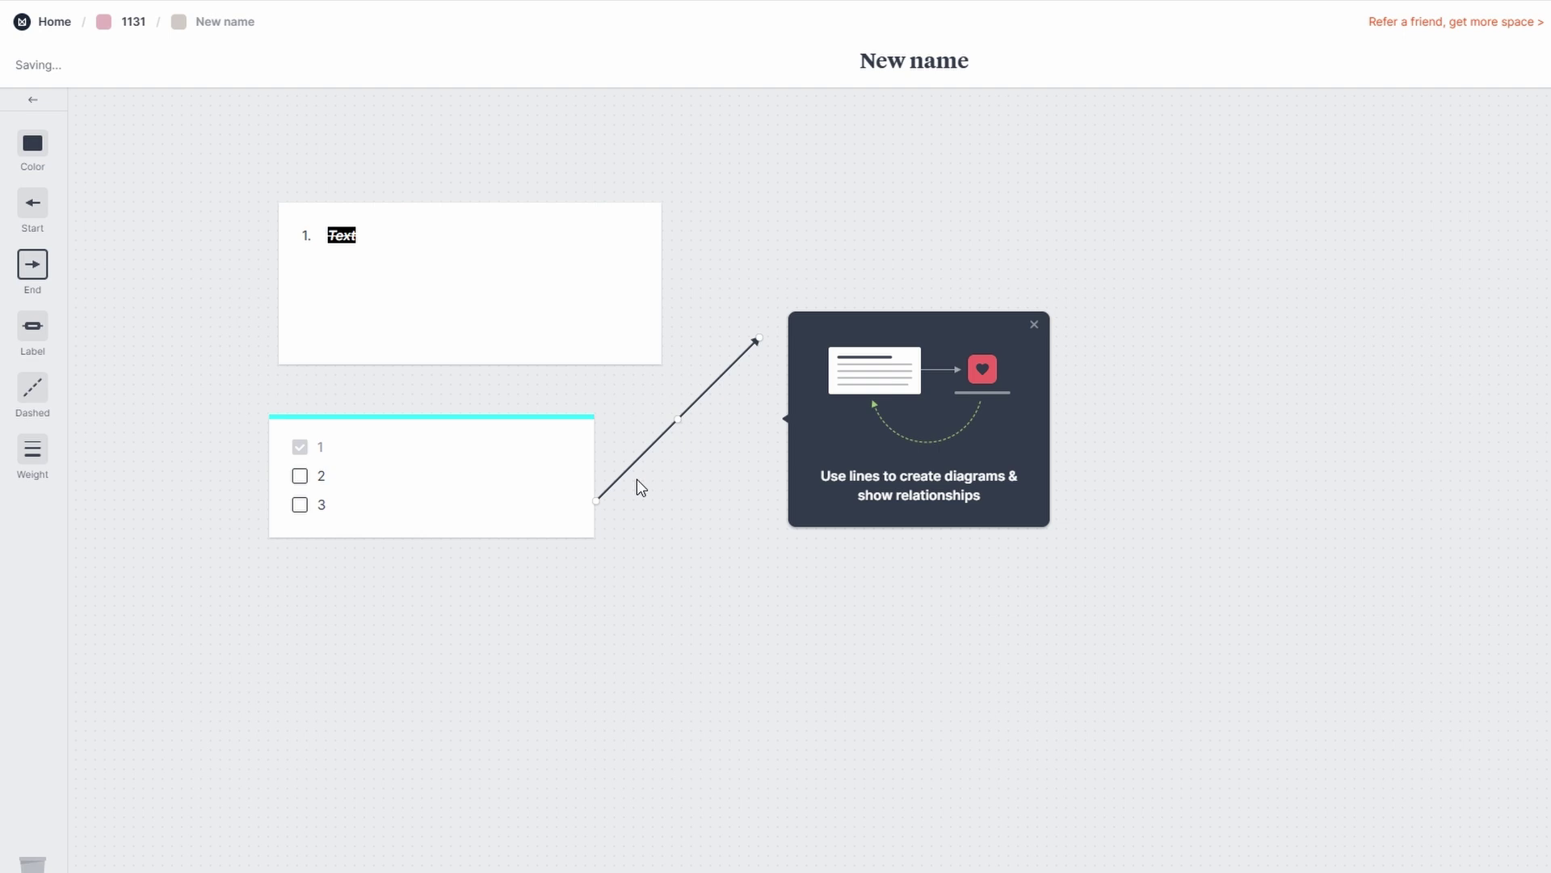
mouse_move(596, 499)
left_mouse_down()
mouse_move(513, 450)
mouse_move(268, 384)
left_mouse_up()
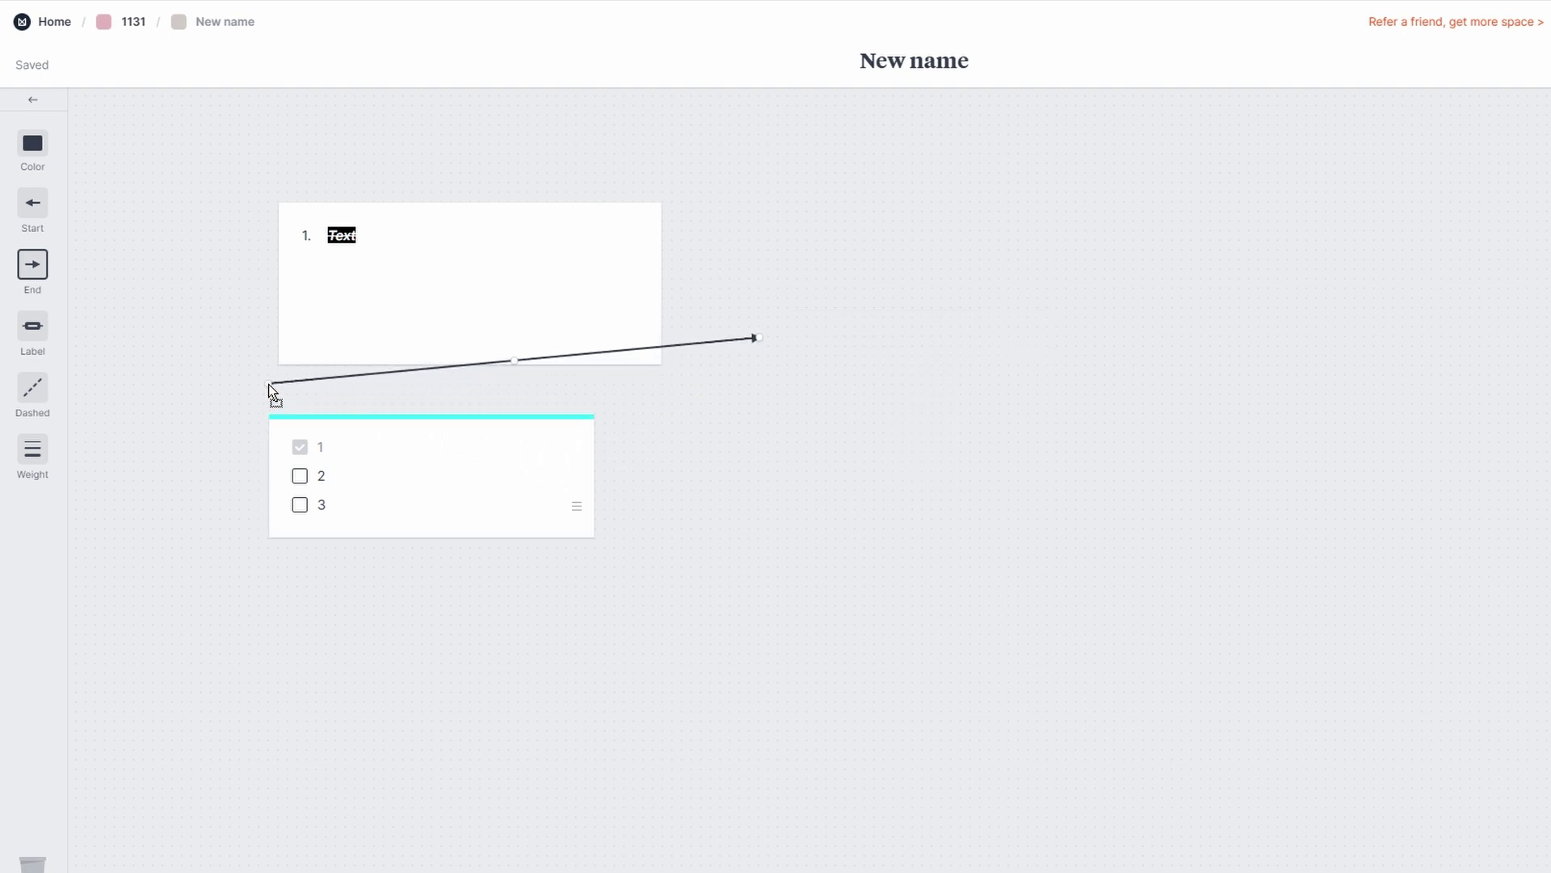
left_click_drag(767, 337, 751, 383)
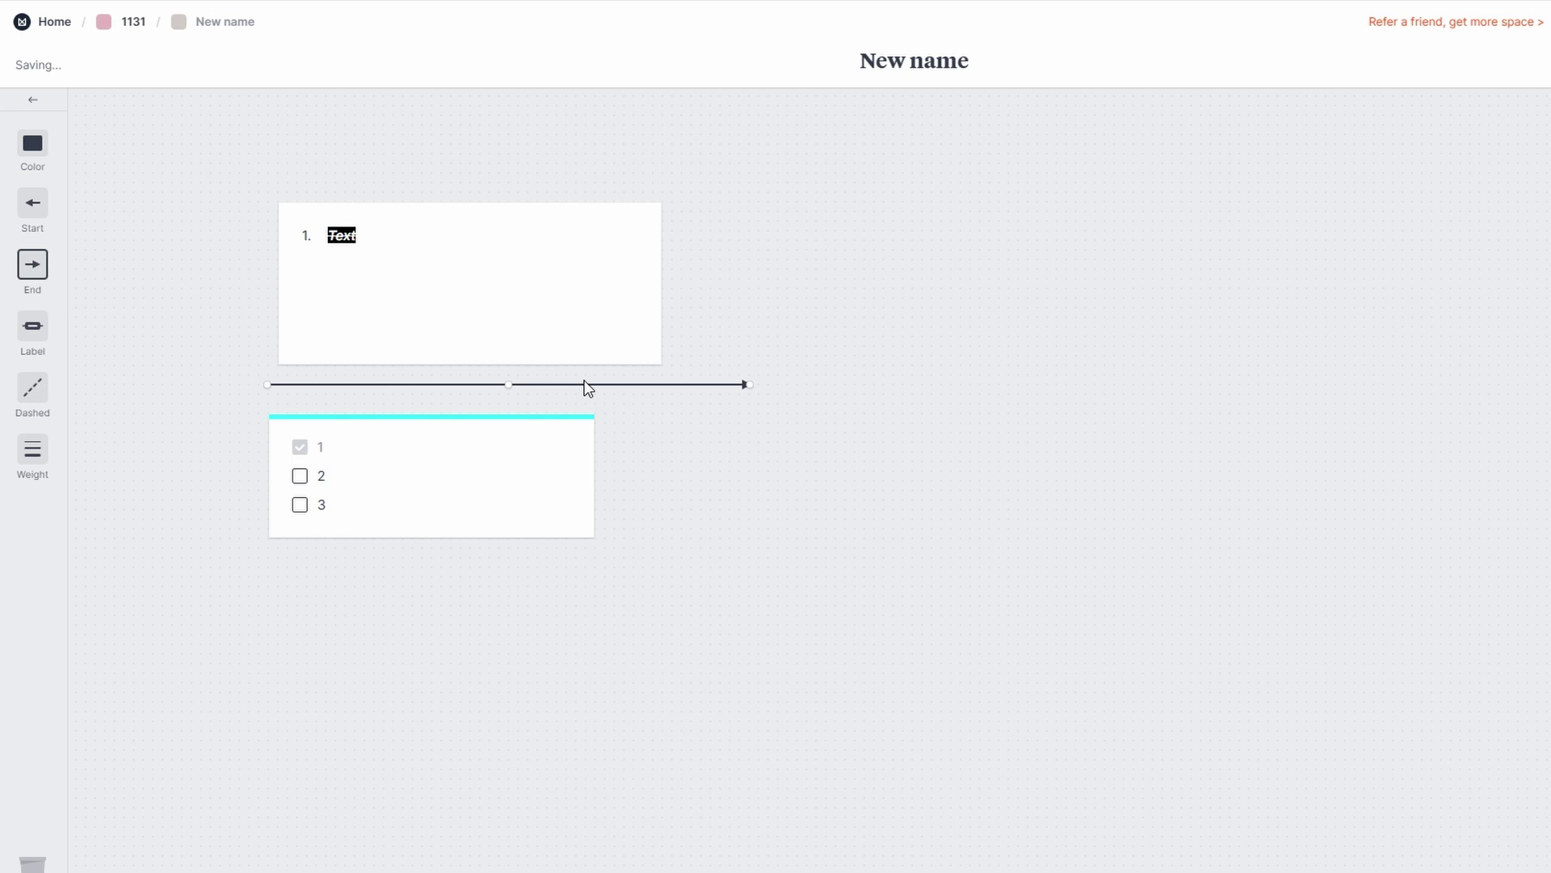
Step: Style the line with no end arrow and the thickest weight, leaving it solid and unlabelled
left_click(38, 268)
left_click(39, 458)
left_click(175, 454)
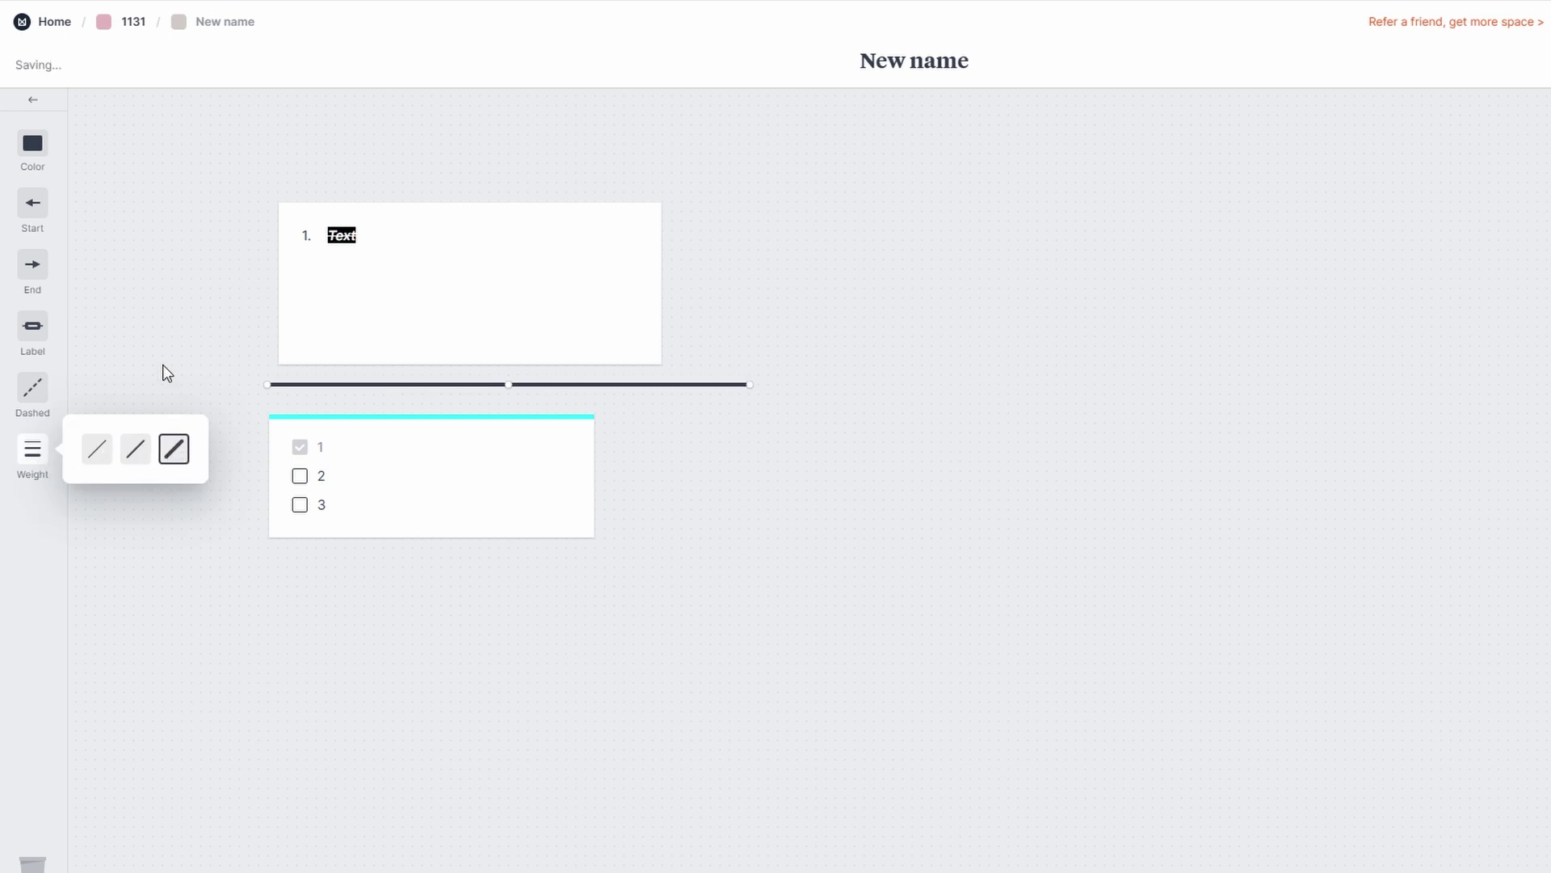
left_click(38, 146)
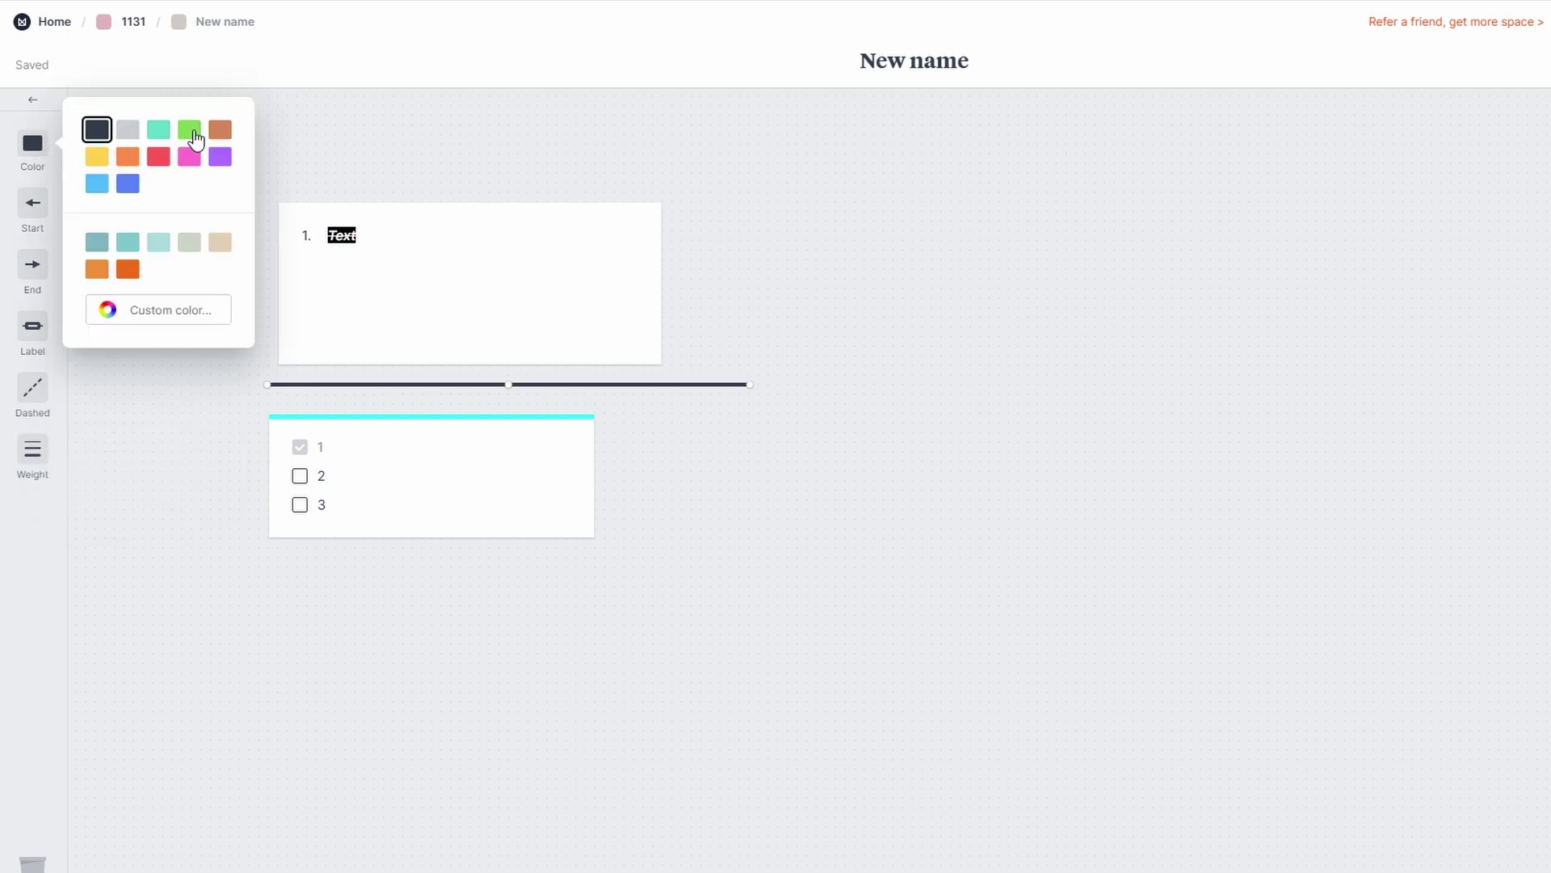
left_click(35, 330)
left_click(36, 338)
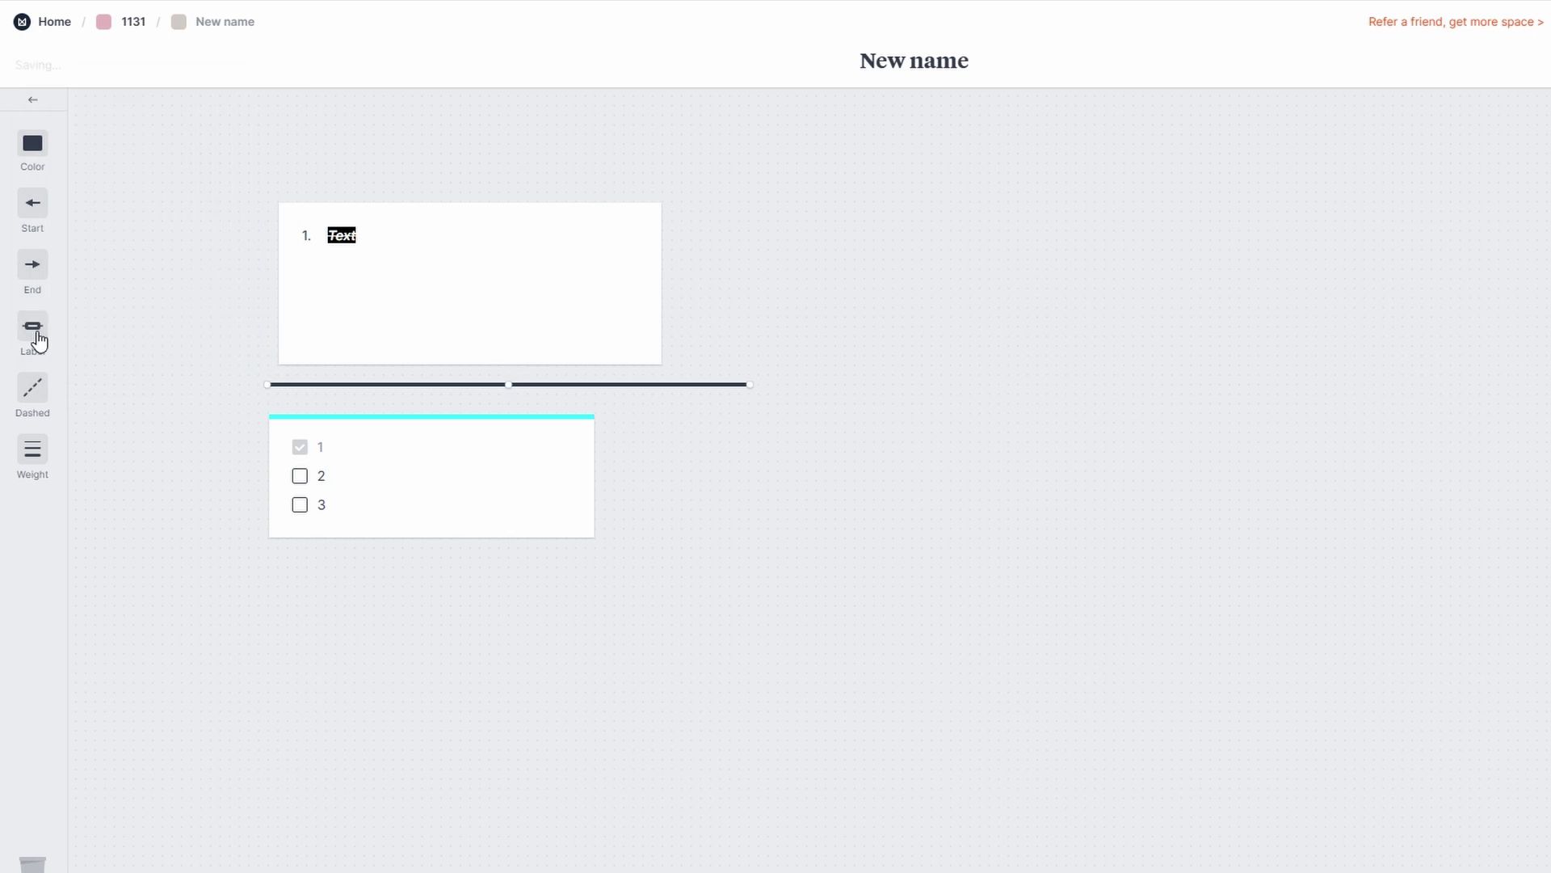
left_click(43, 388)
left_click(146, 328)
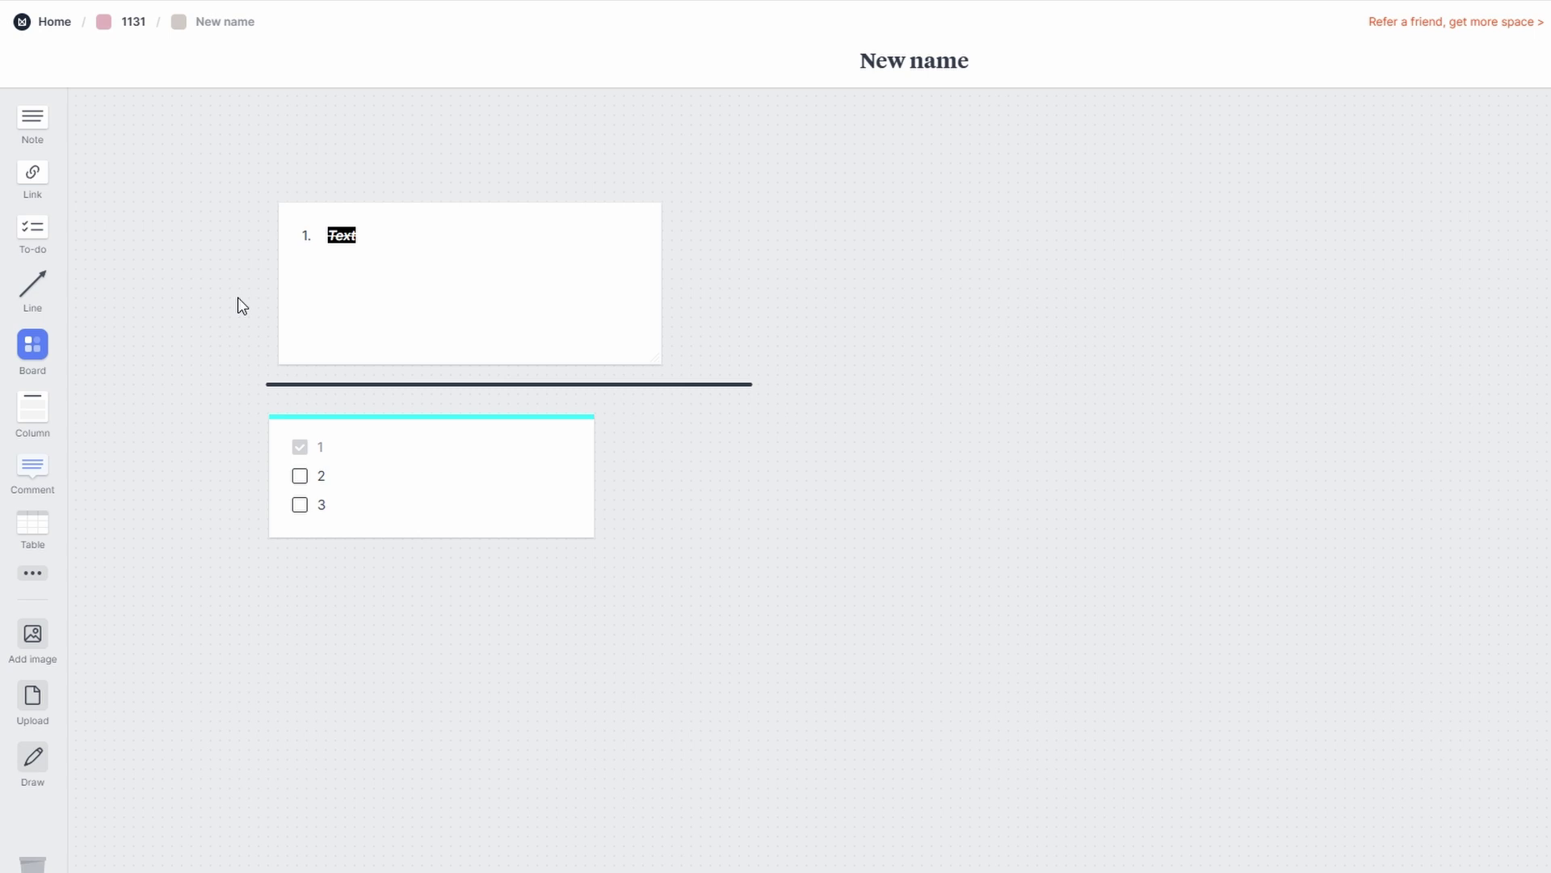
Step: Add a New Board card beside the note, with one empty board inside it
mouse_move(33, 345)
left_mouse_down()
mouse_move(275, 290)
mouse_move(808, 238)
left_mouse_up()
left_click(808, 234)
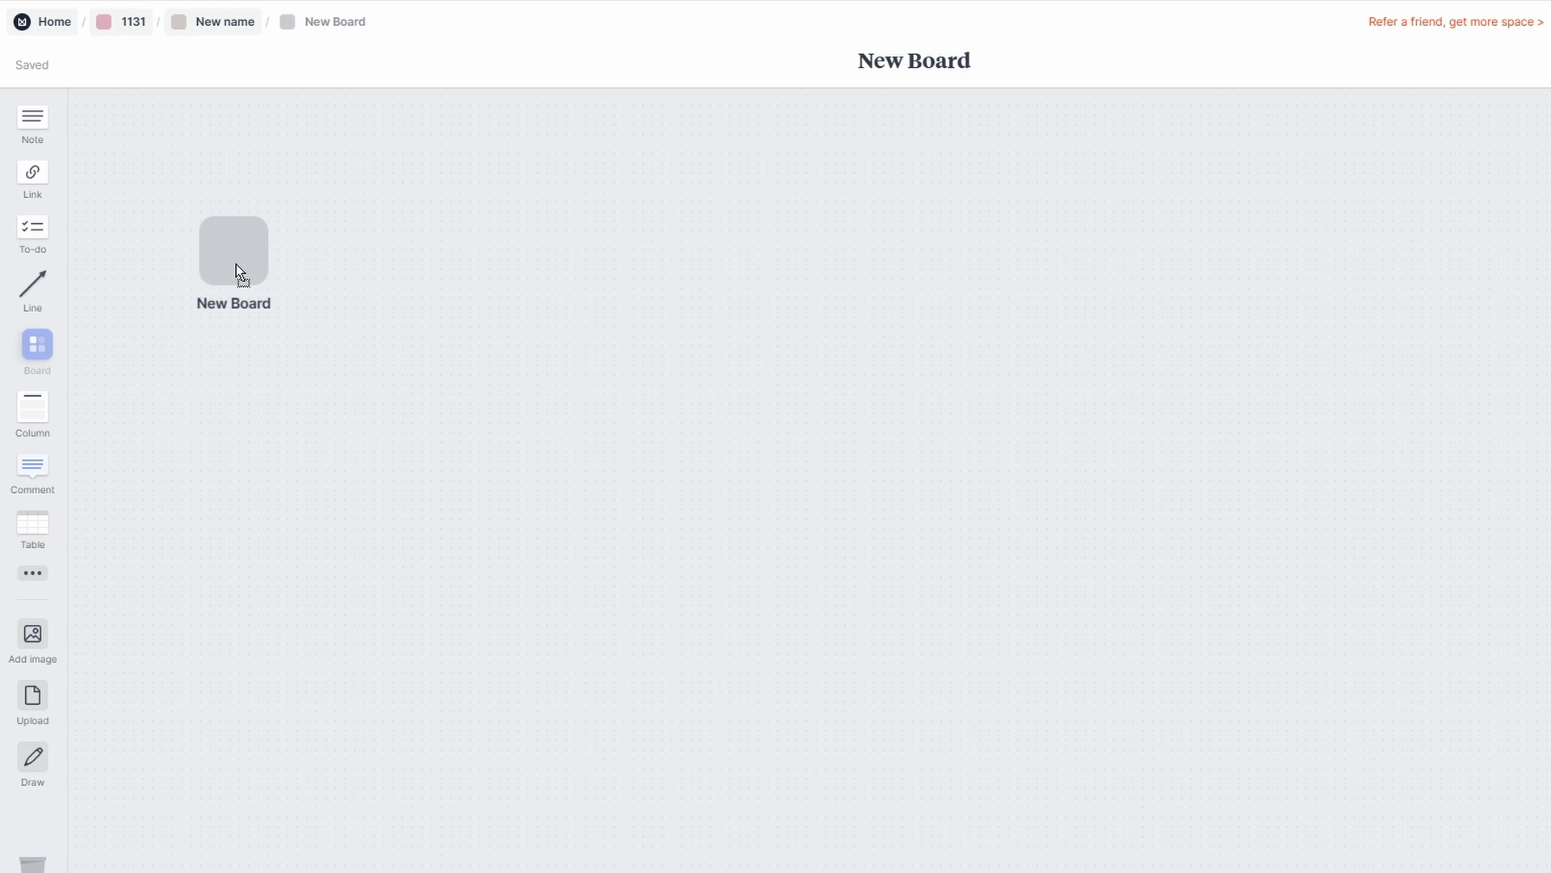
left_click_drag(48, 344, 236, 267)
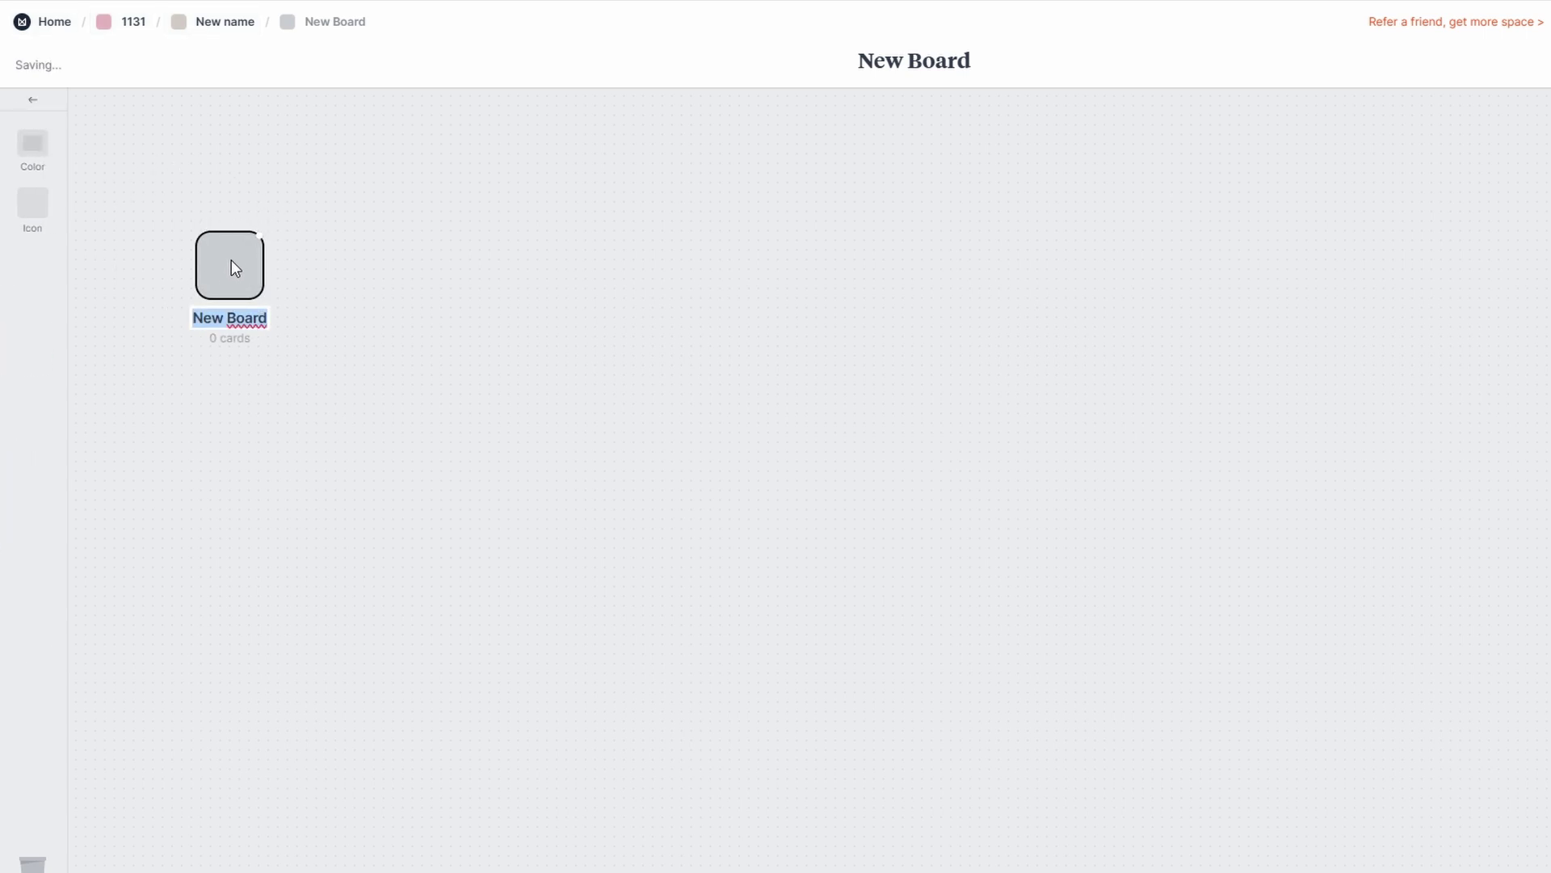
left_click(33, 100)
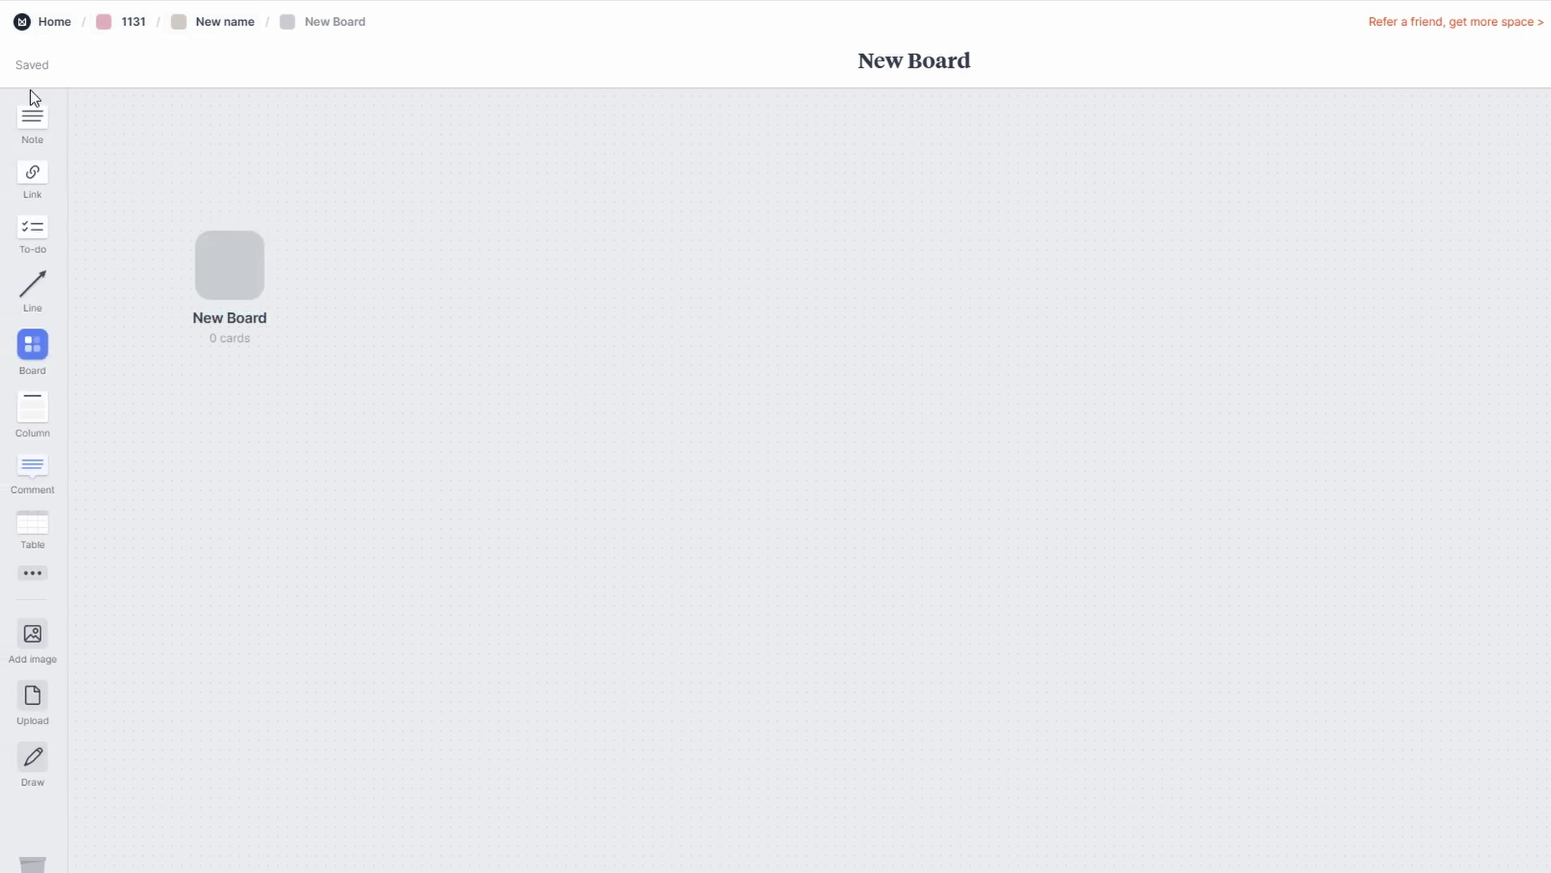
Step: Go up to 1131 via the breadcrumbs and reopen the New name board
left_click(219, 24)
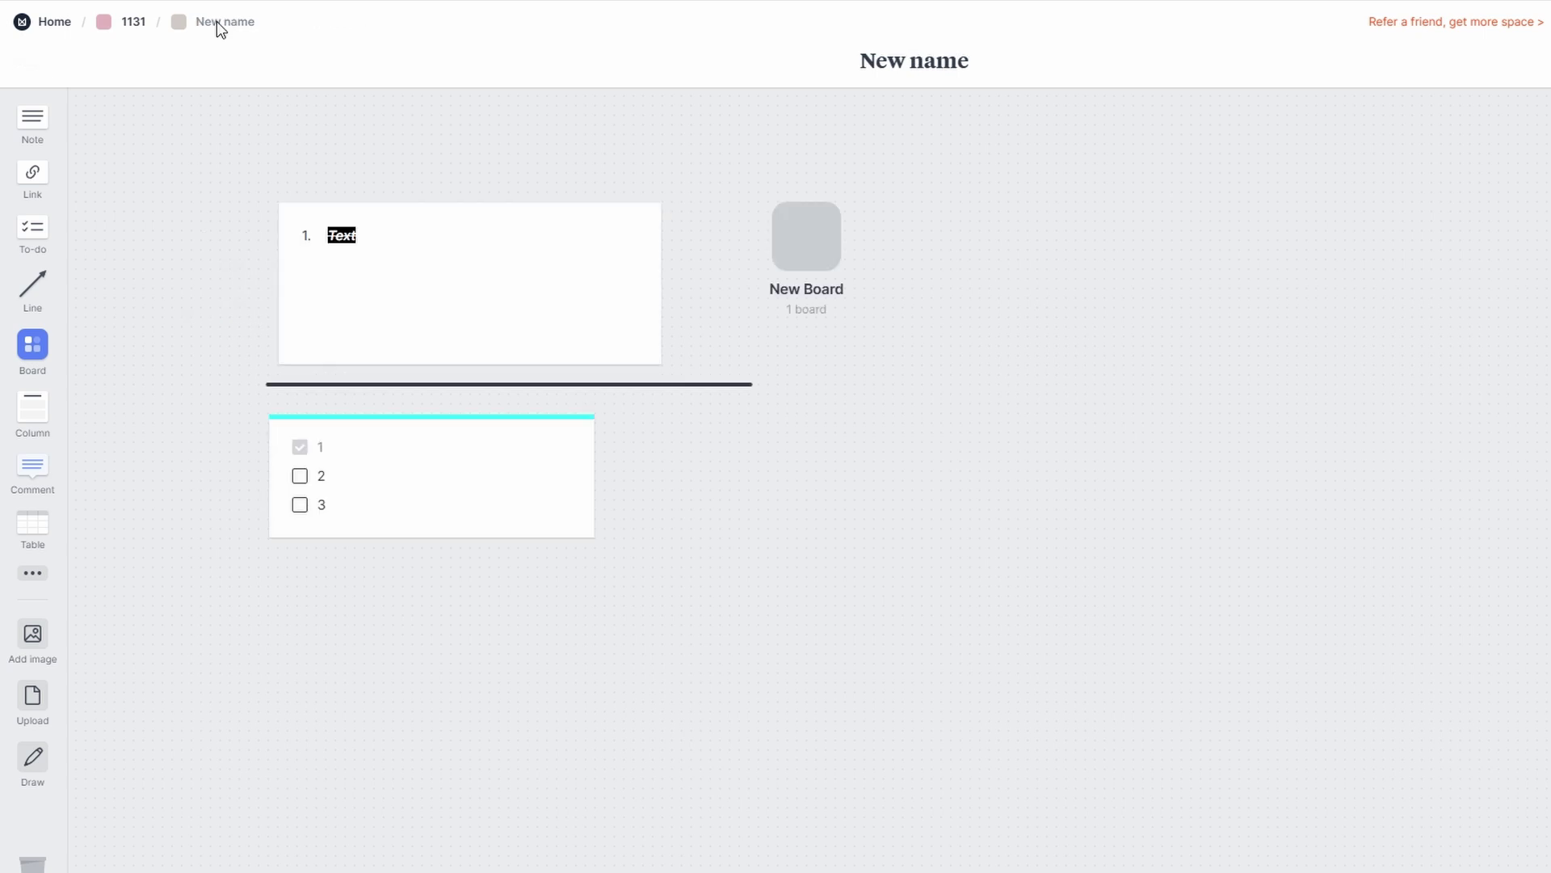
left_click(132, 24)
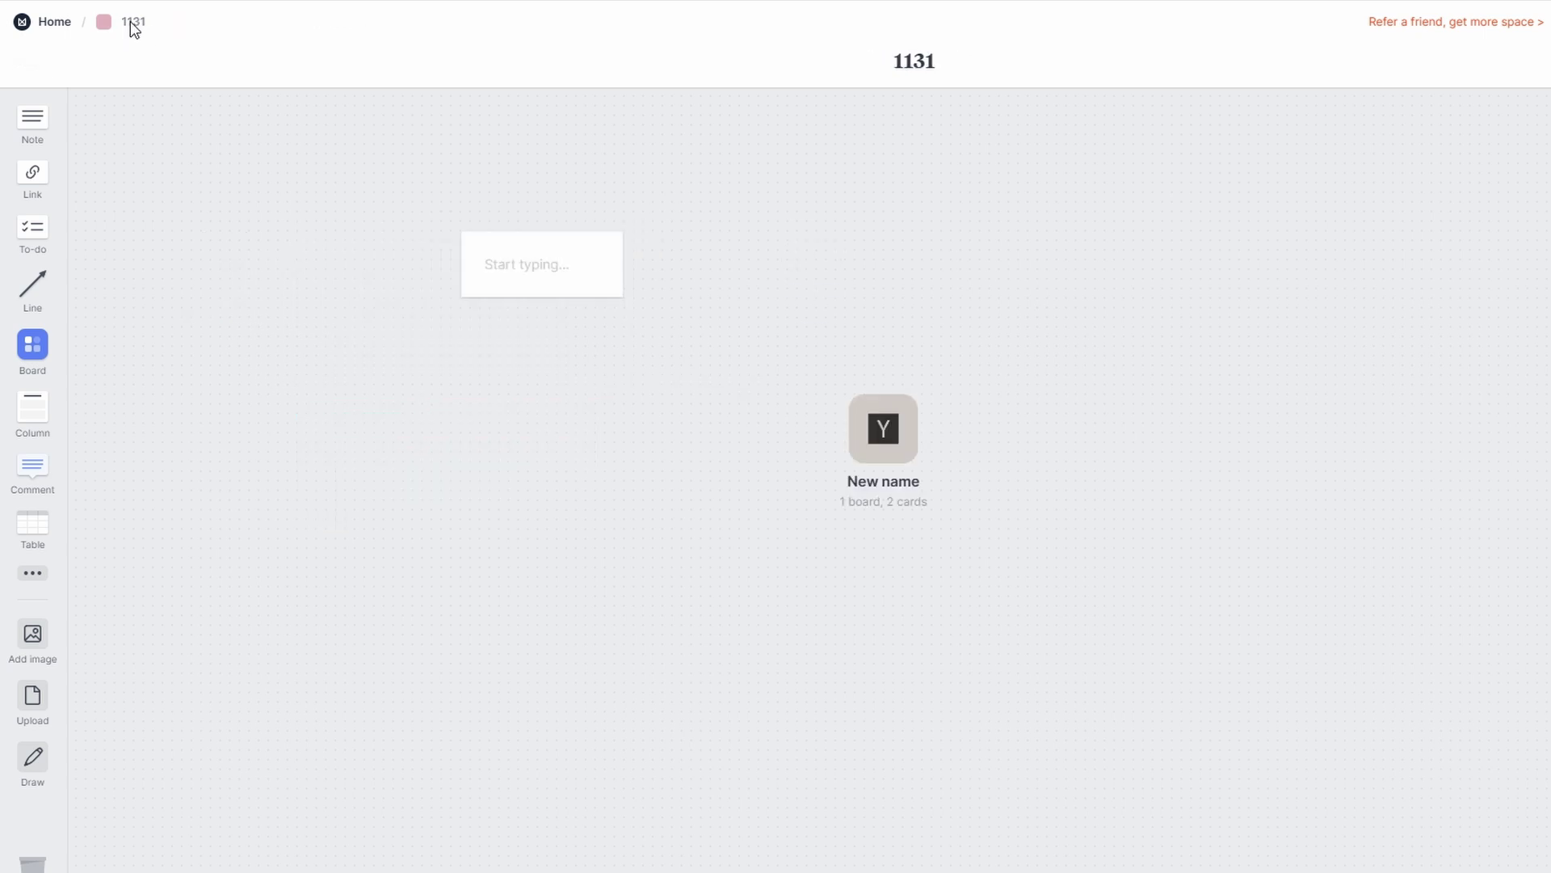
left_click(876, 428)
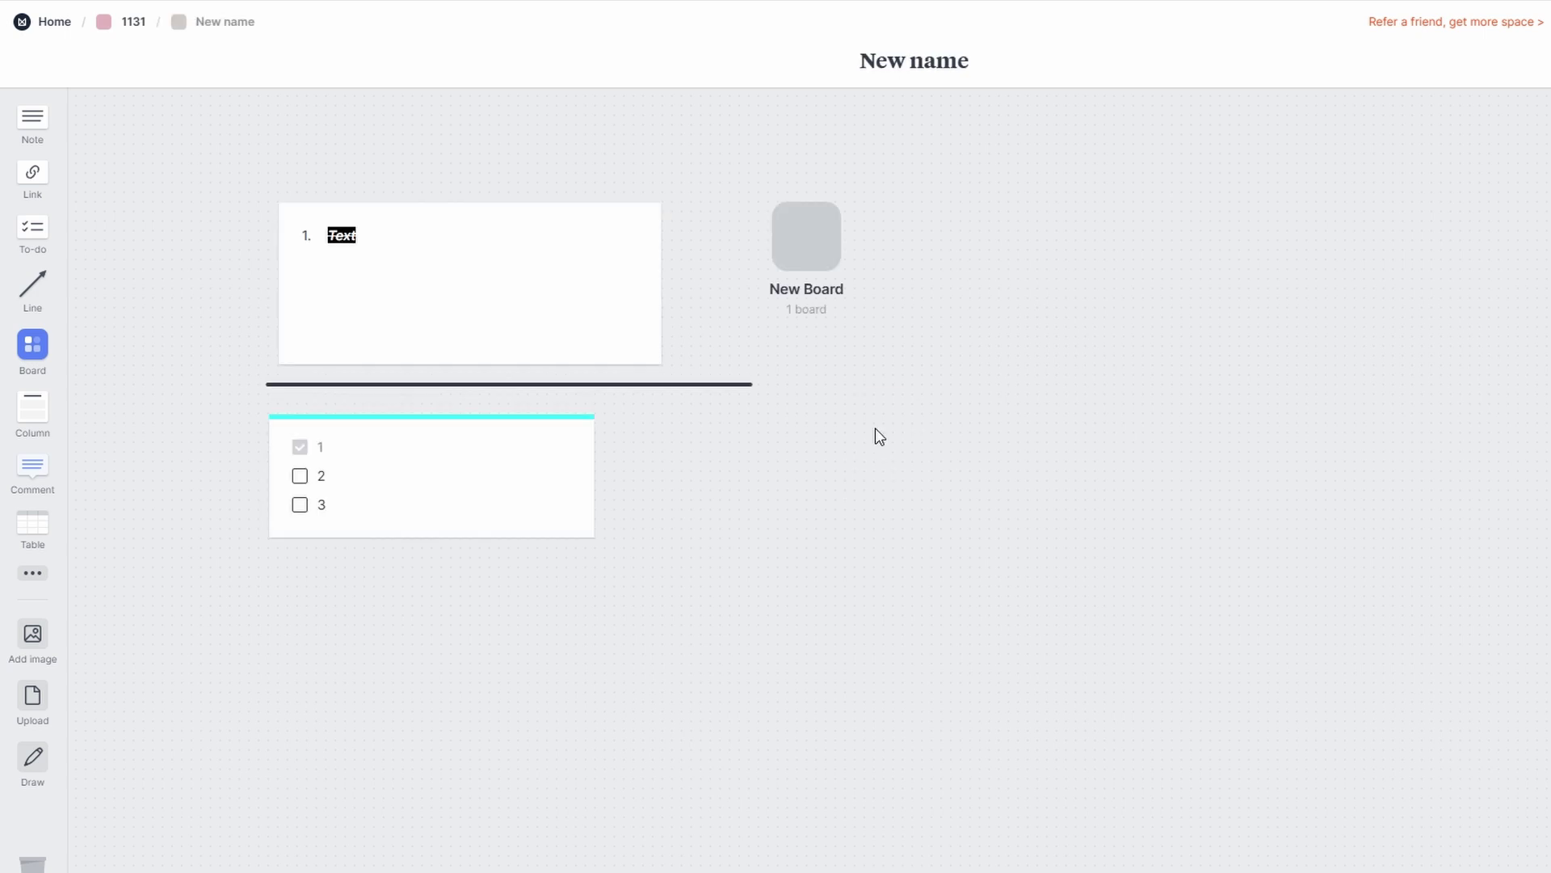
Step: Nudge the to-do card and lengthen the horizontal line to the right
mouse_move(513, 359)
mouse_move(431, 477)
left_click_drag(416, 471, 424, 479)
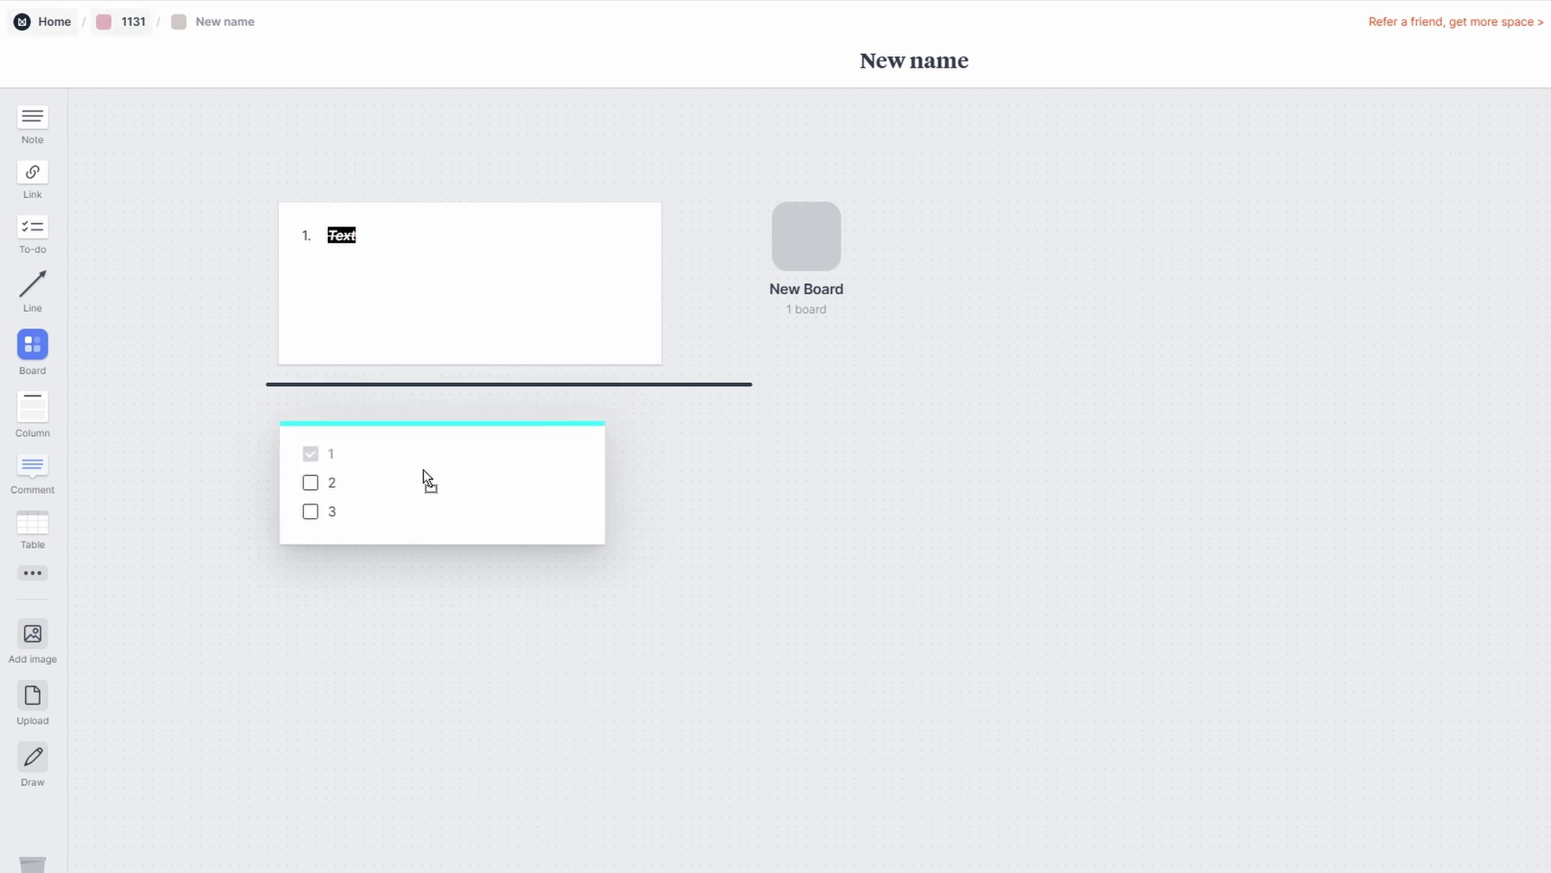
left_click(734, 386)
left_click_drag(830, 389, 952, 392)
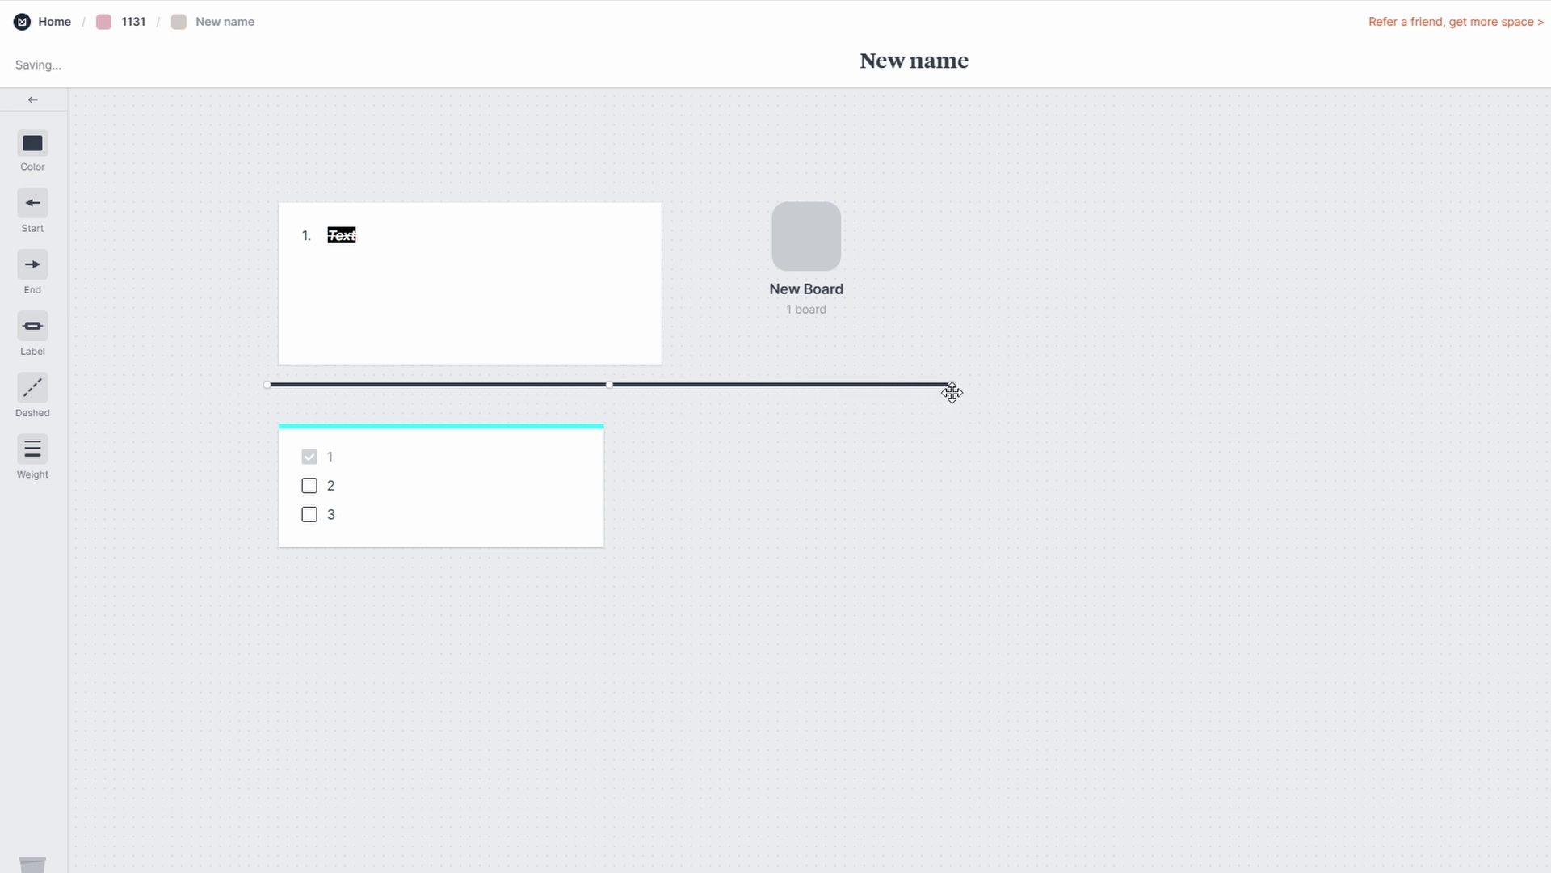
Step: Duplicate the line and turn the copy vertical across the horizontal one
key("ctrl+d")
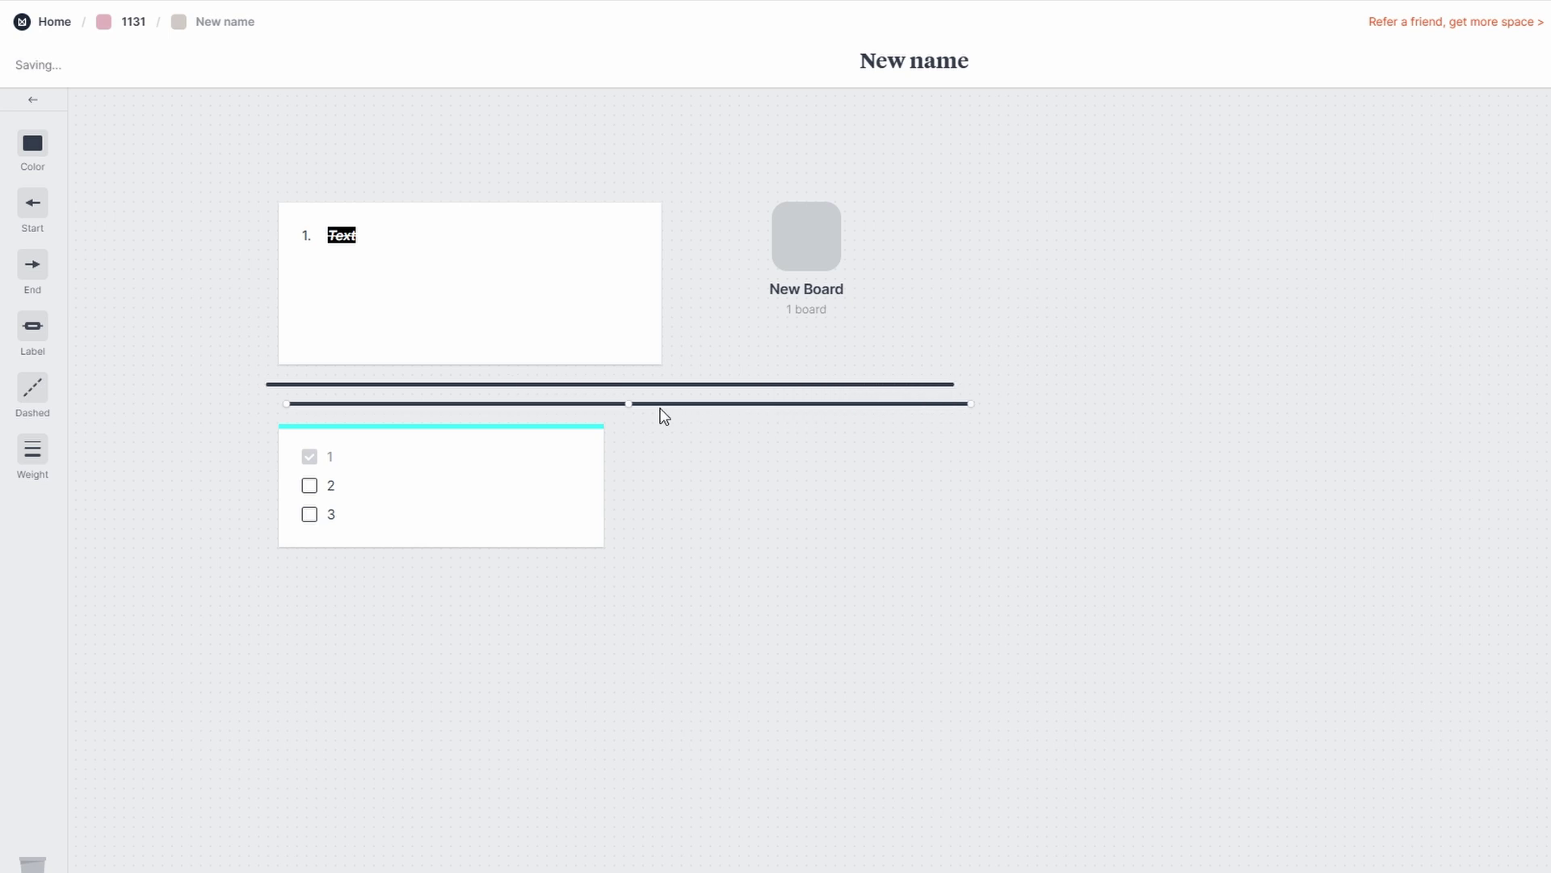
left_click_drag(657, 409, 783, 419)
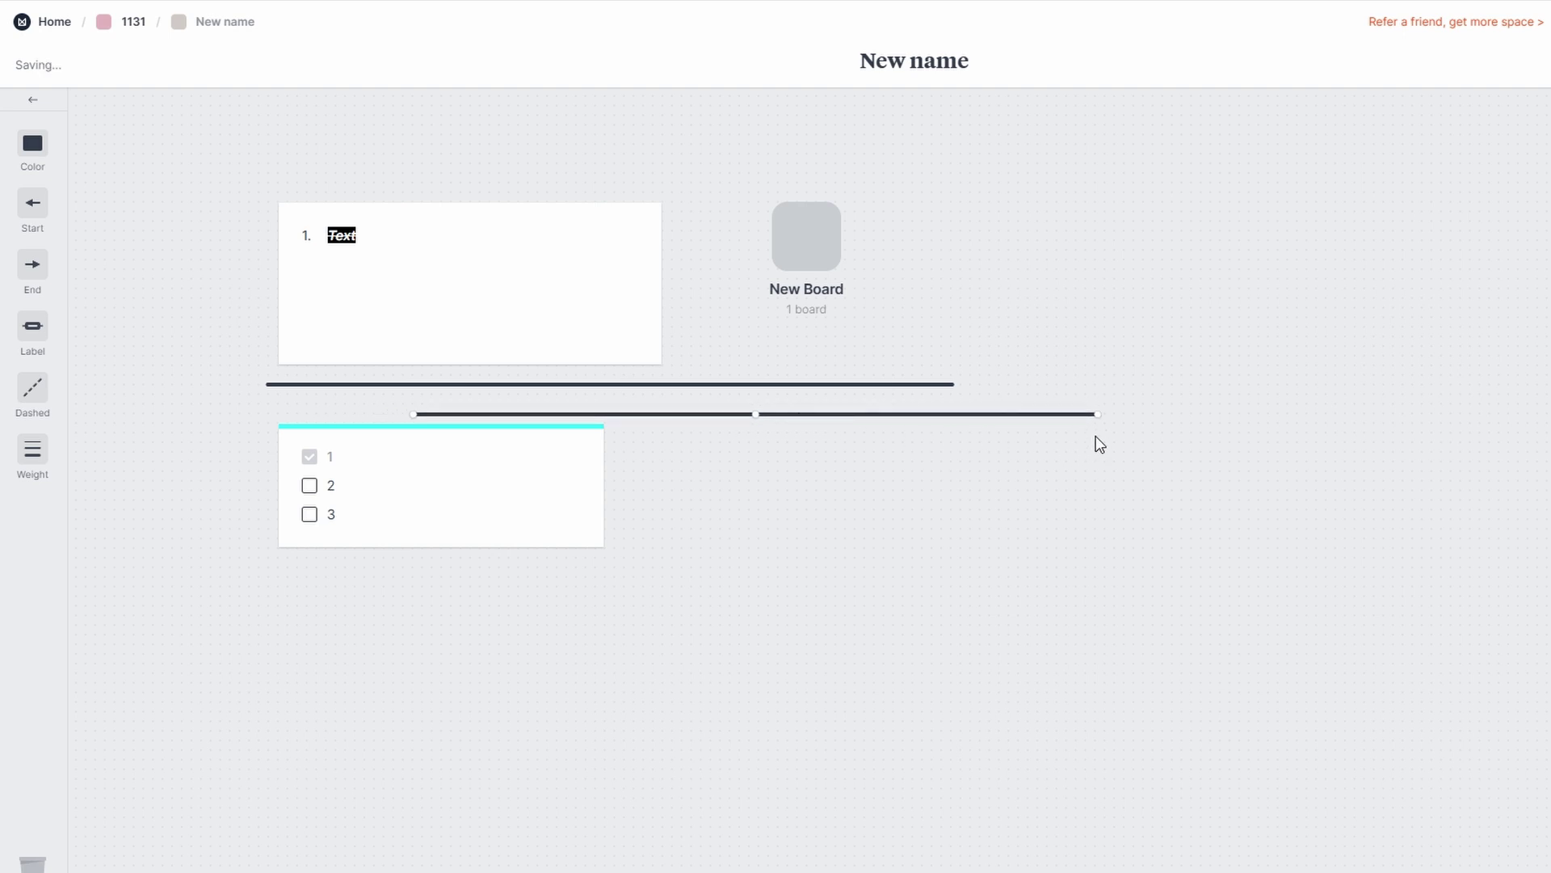
left_click_drag(1103, 415, 736, 541)
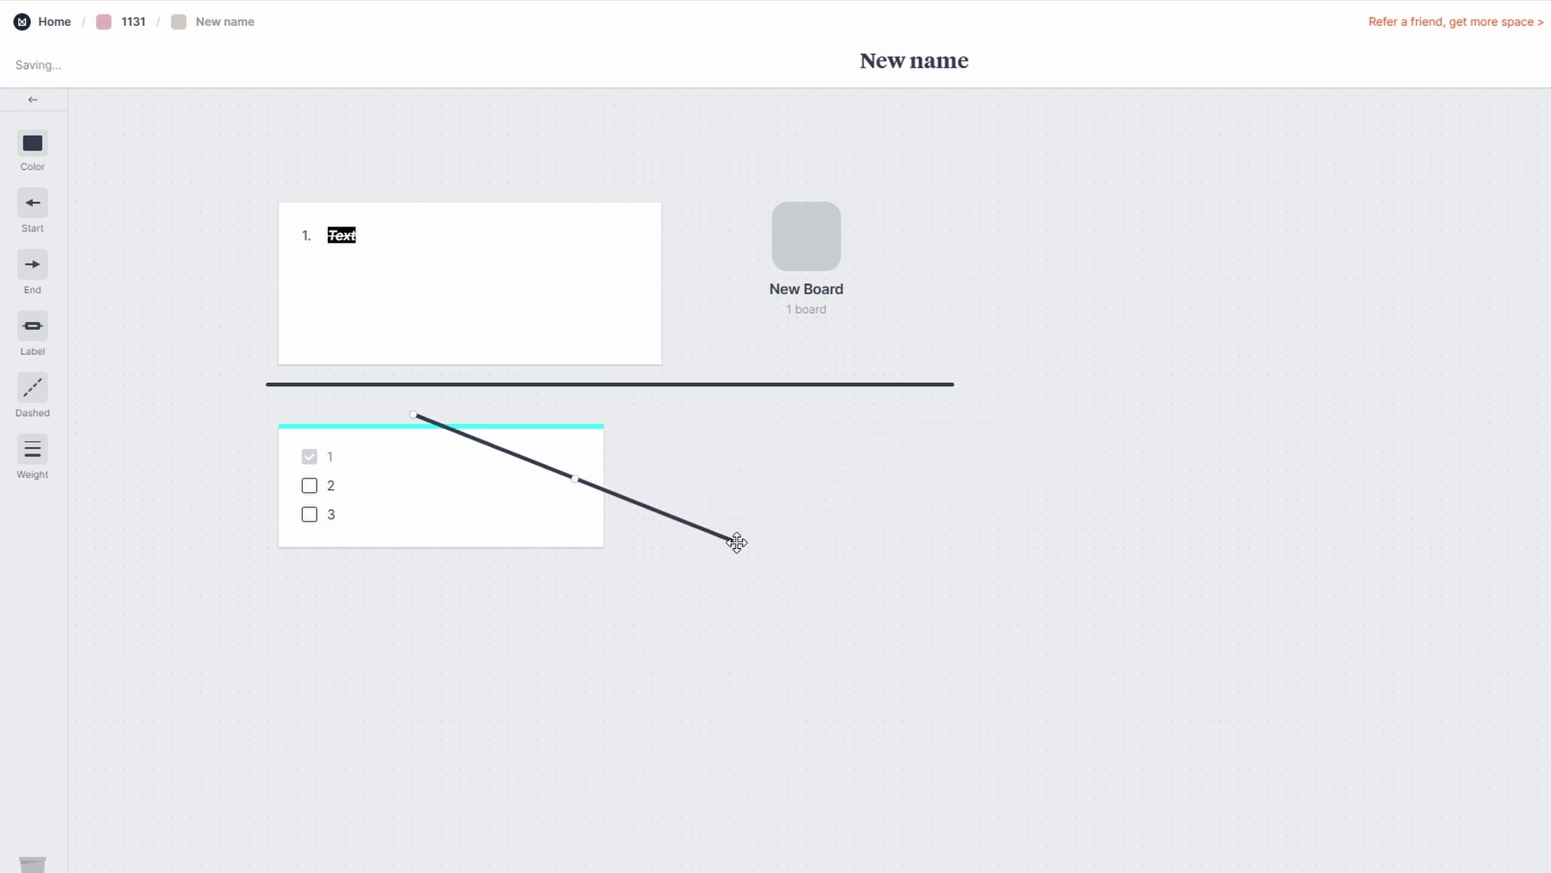
left_click_drag(418, 414, 735, 180)
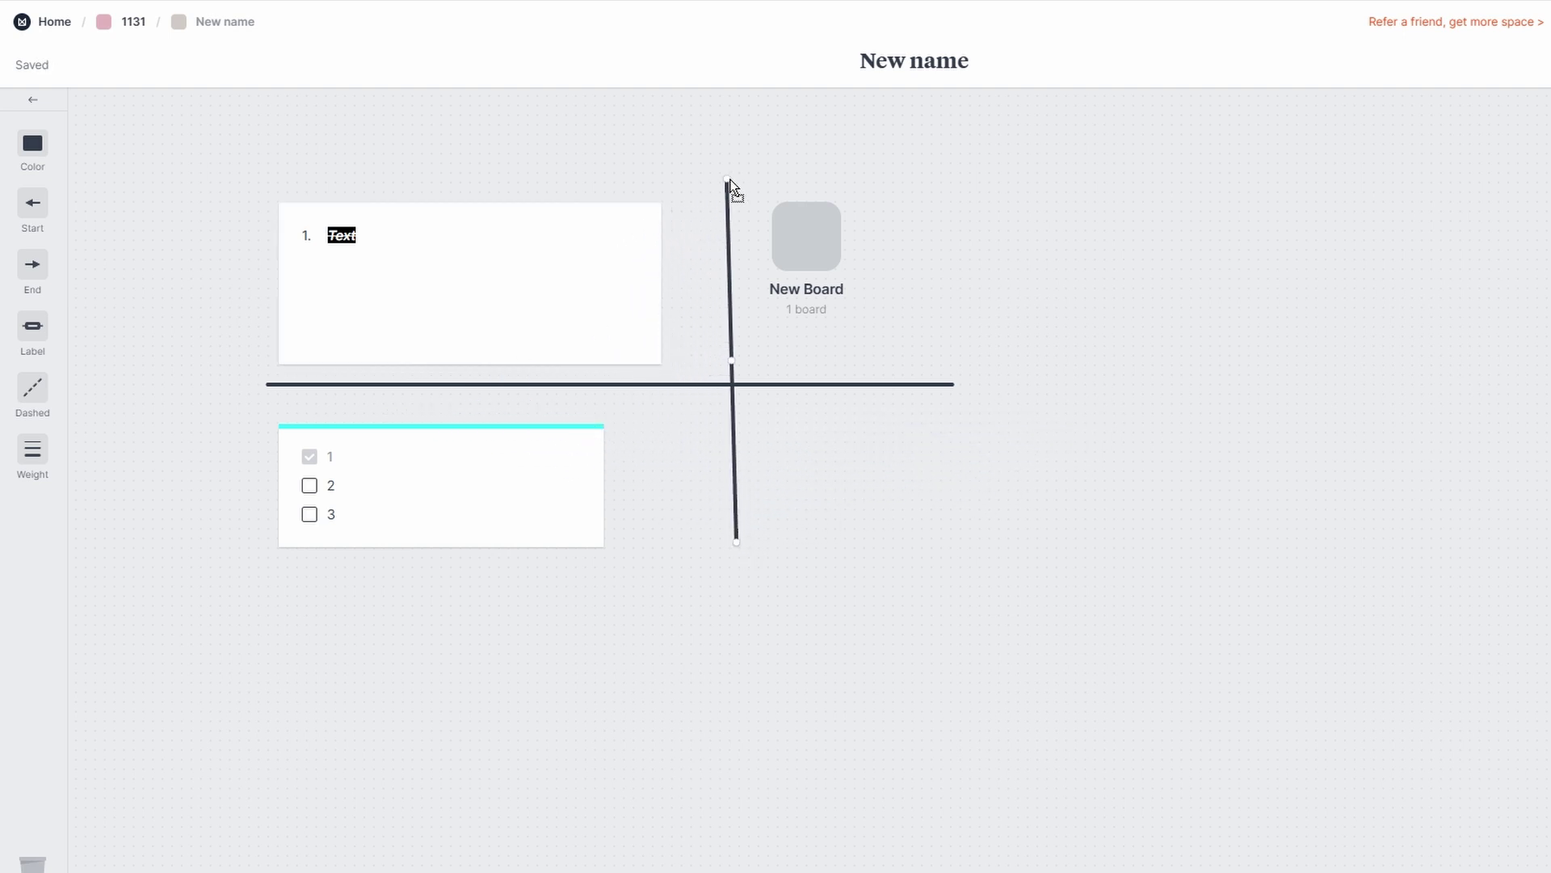
left_click(33, 100)
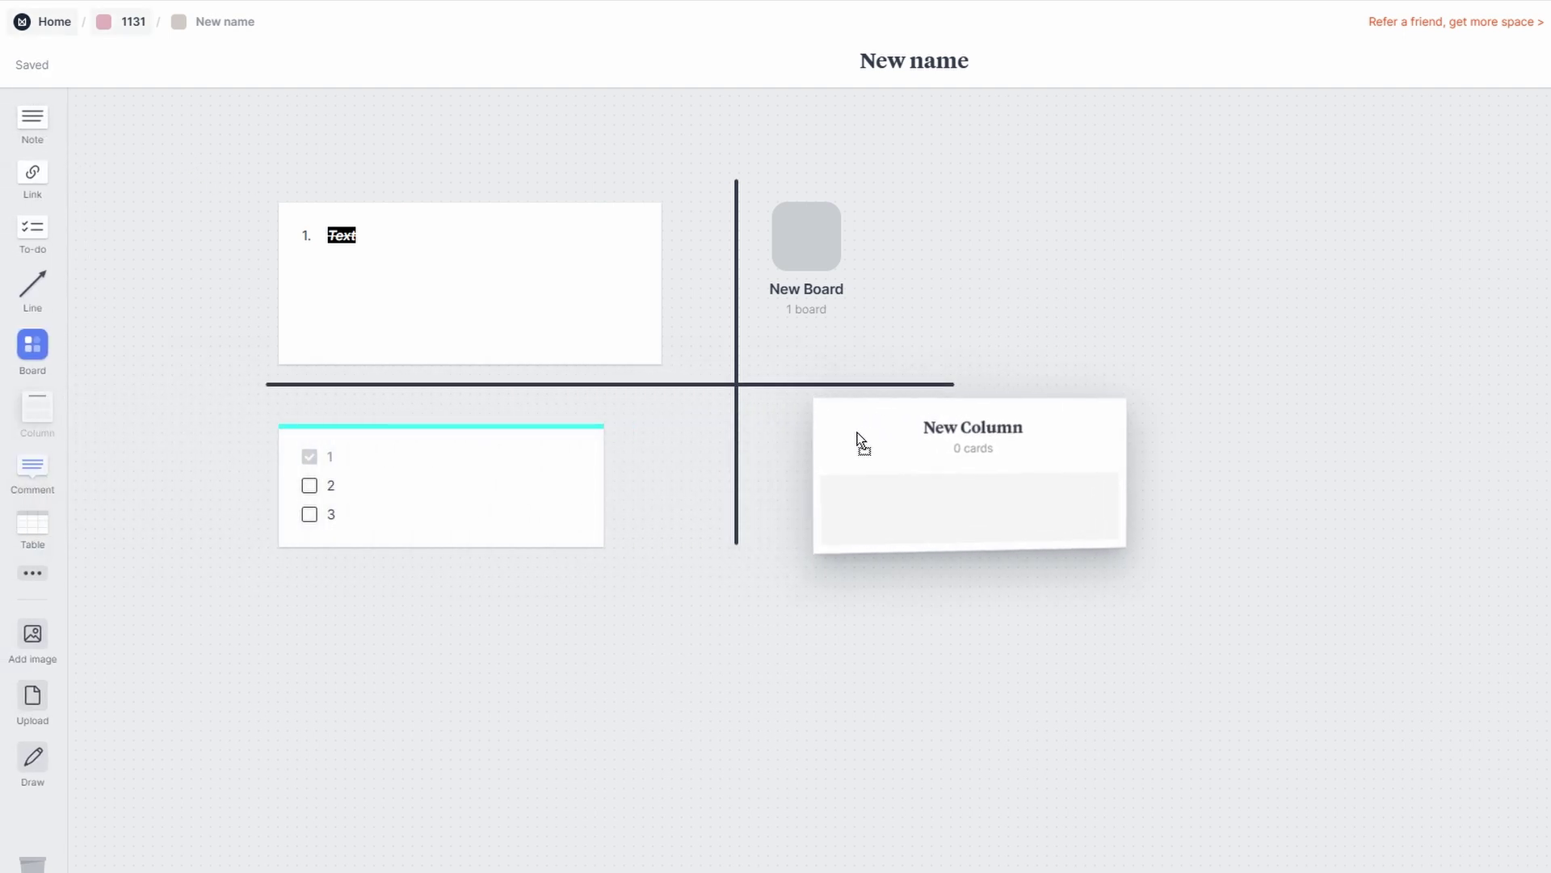
Step: Place a New Column right of New Board and add one empty note inside it
mouse_move(39, 422)
left_mouse_down()
mouse_move(1022, 264)
mouse_move(979, 230)
left_mouse_up()
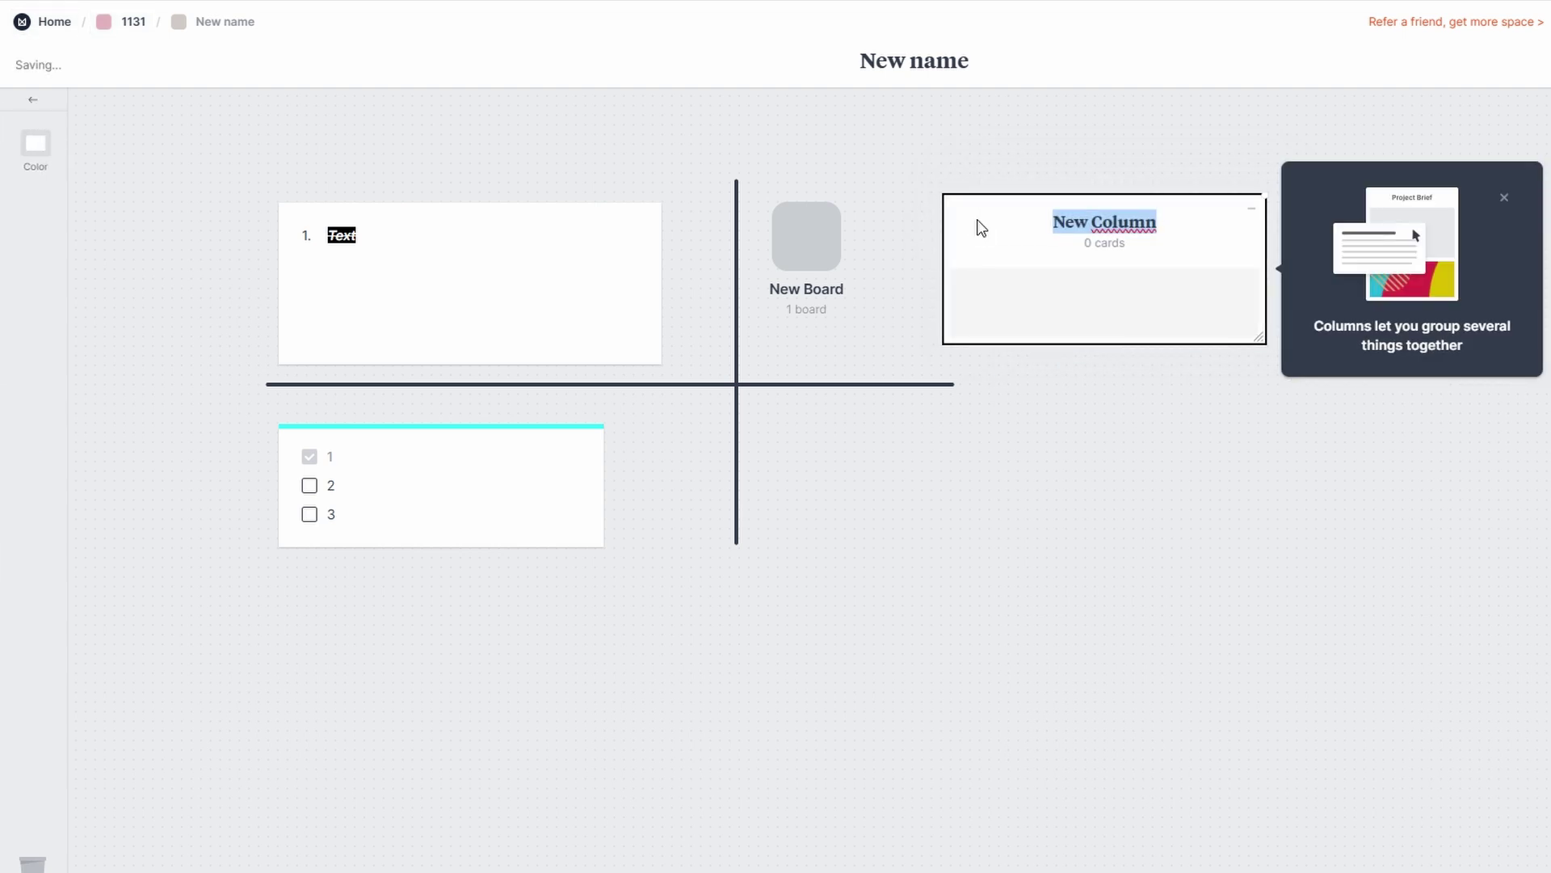
left_click(1082, 292)
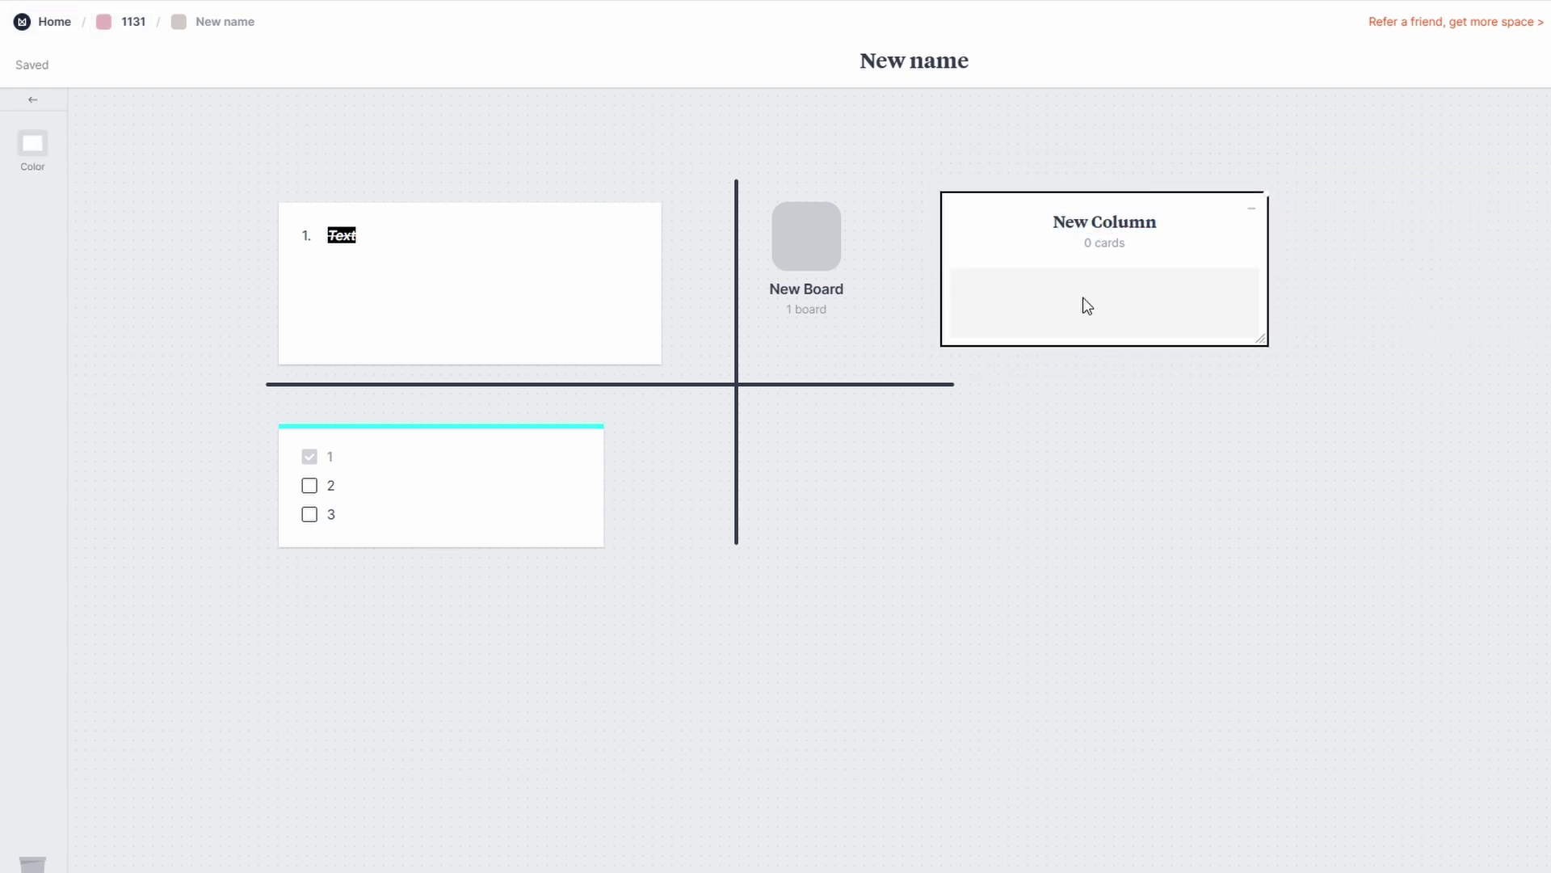
double_click(1085, 298)
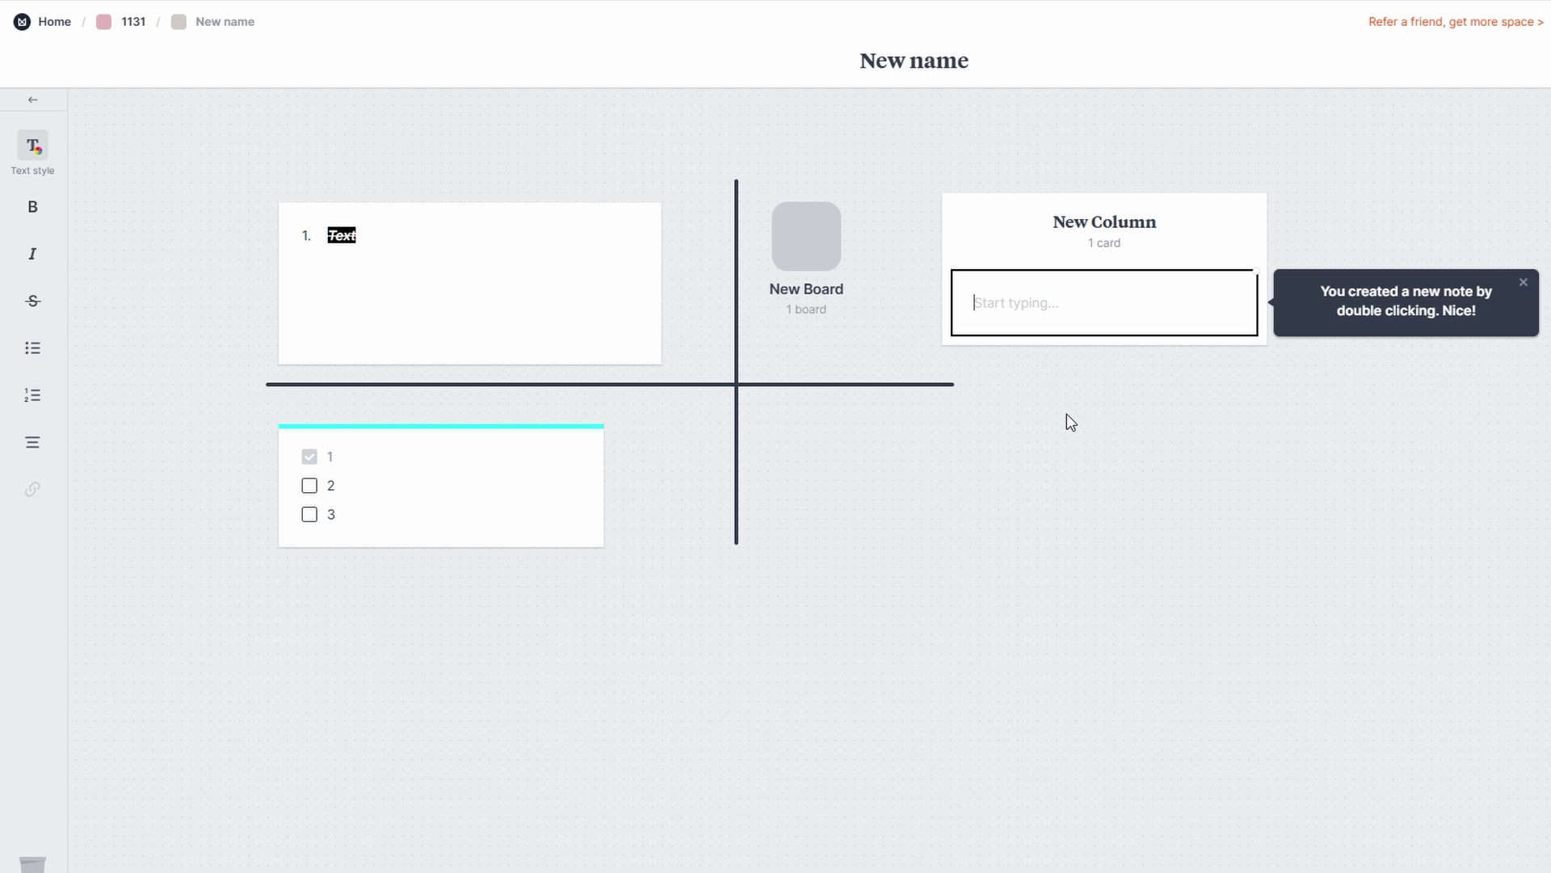
left_click(29, 103)
key("Escape")
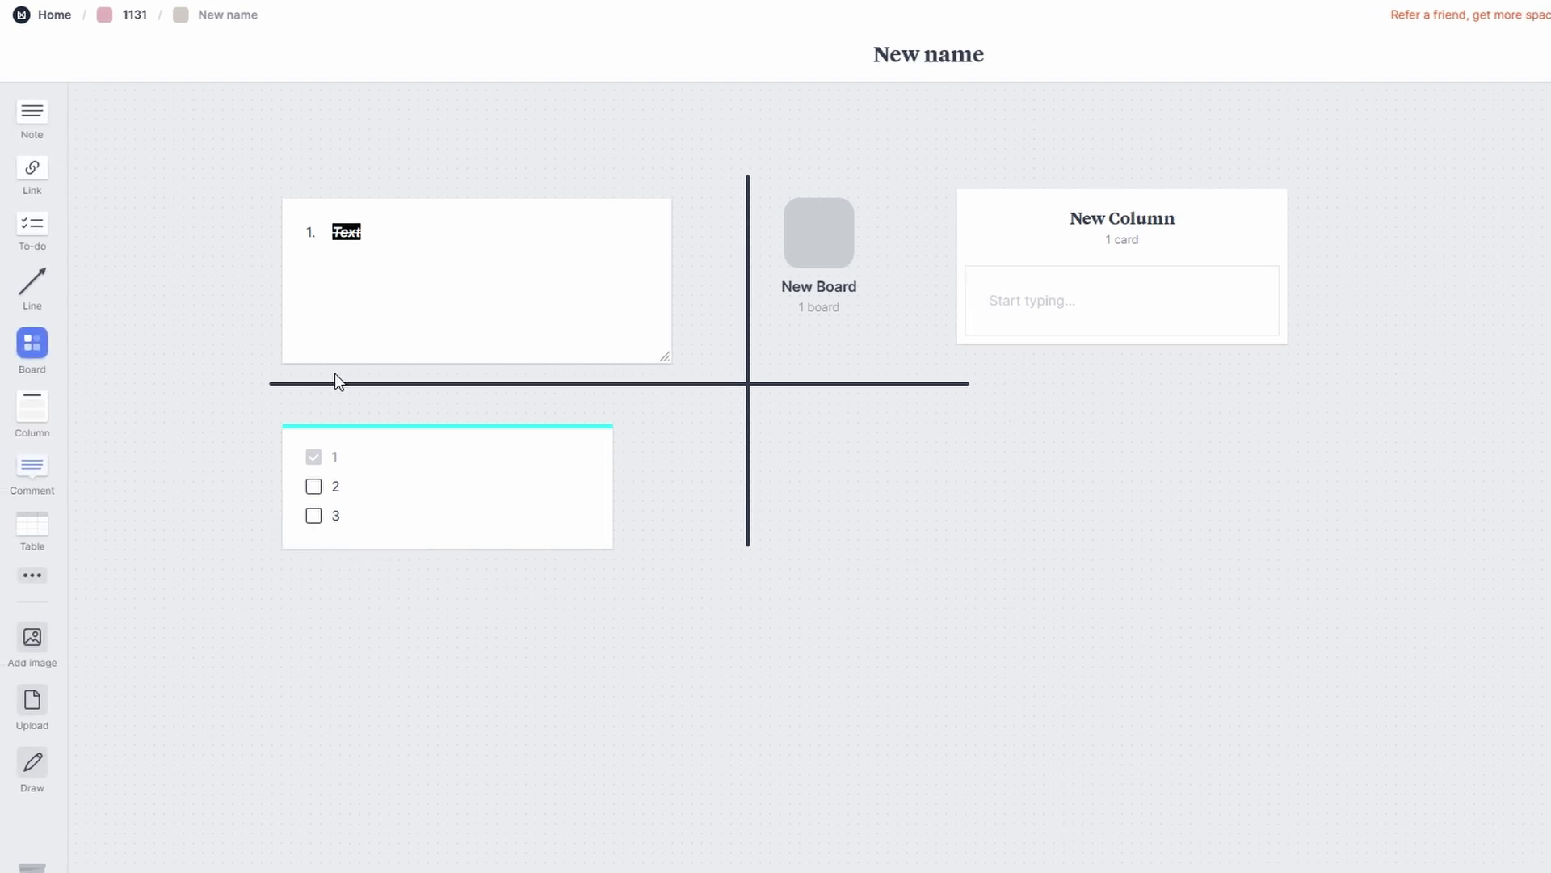
Step: Post a comment reading 'hi!' to the right of the vertical line
left_click_drag(56, 456, 844, 483)
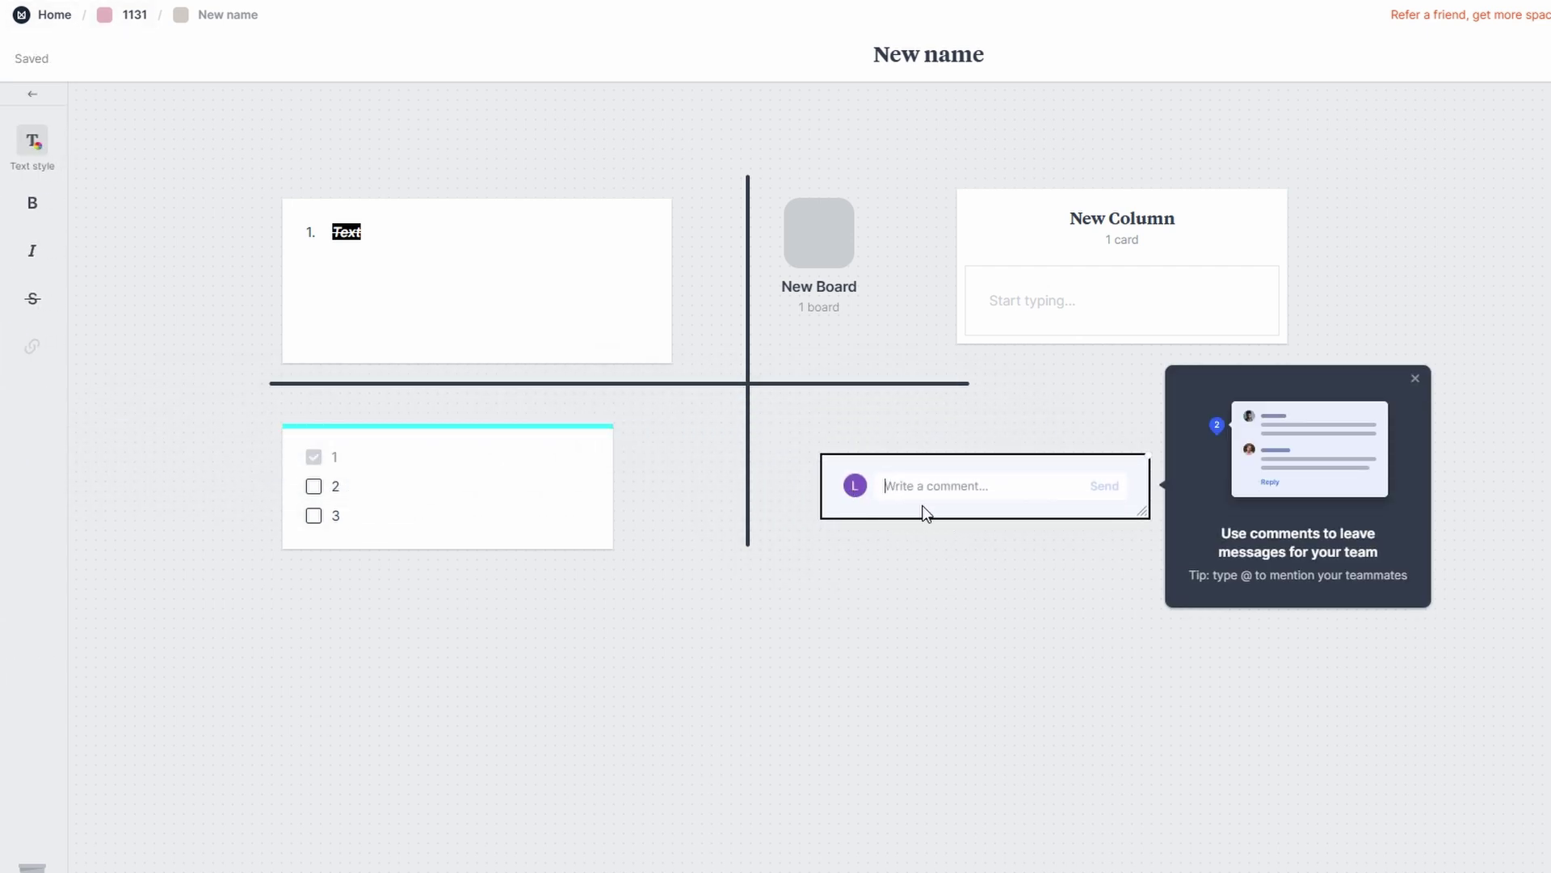
type("hi!")
key("Return")
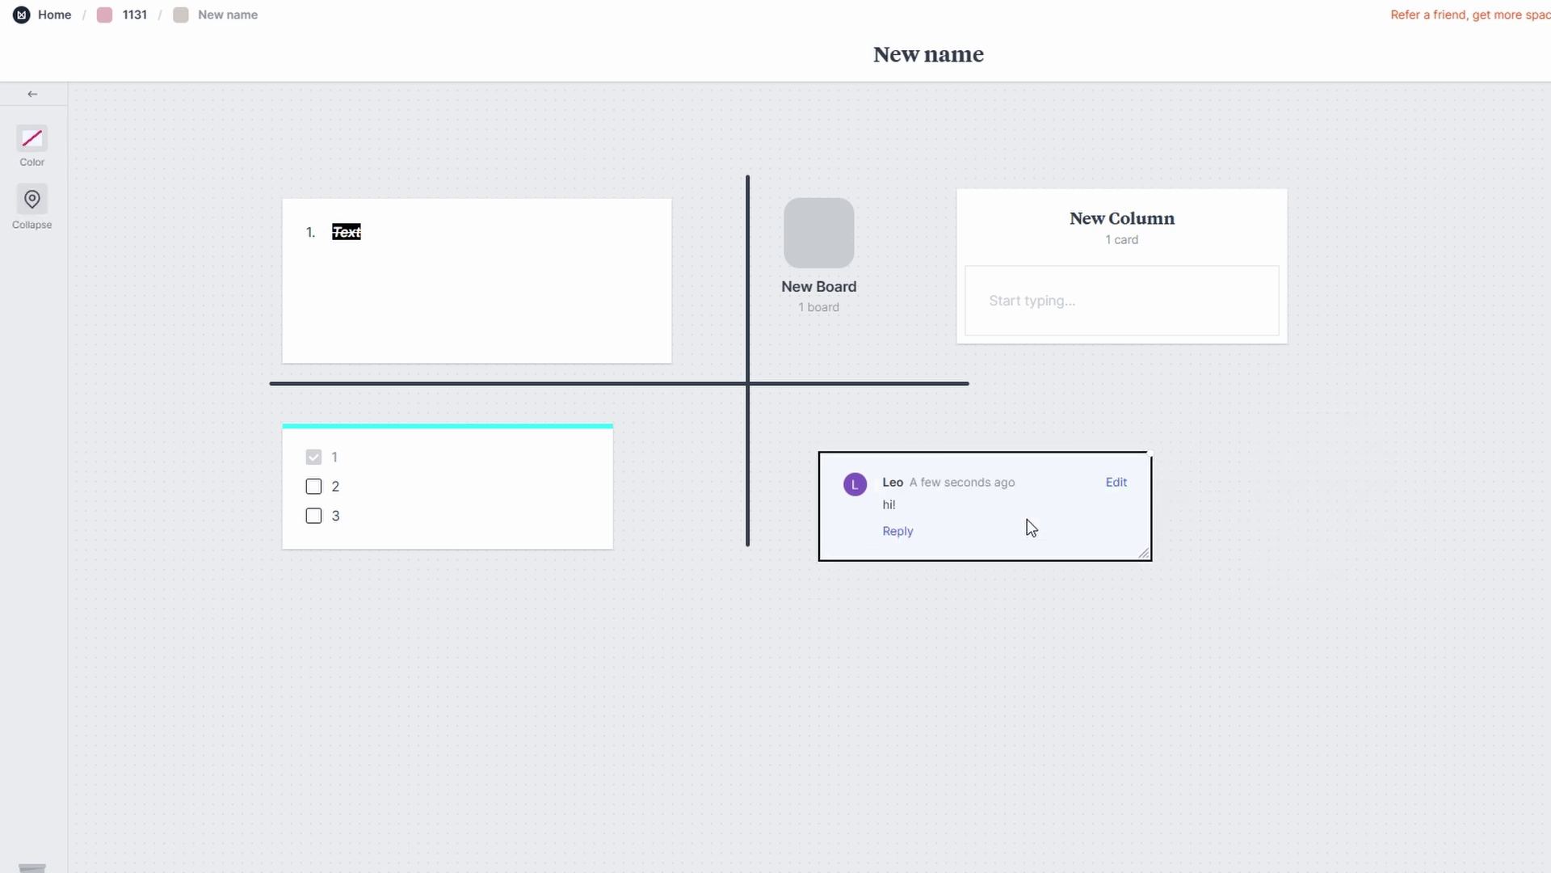
left_click(716, 242)
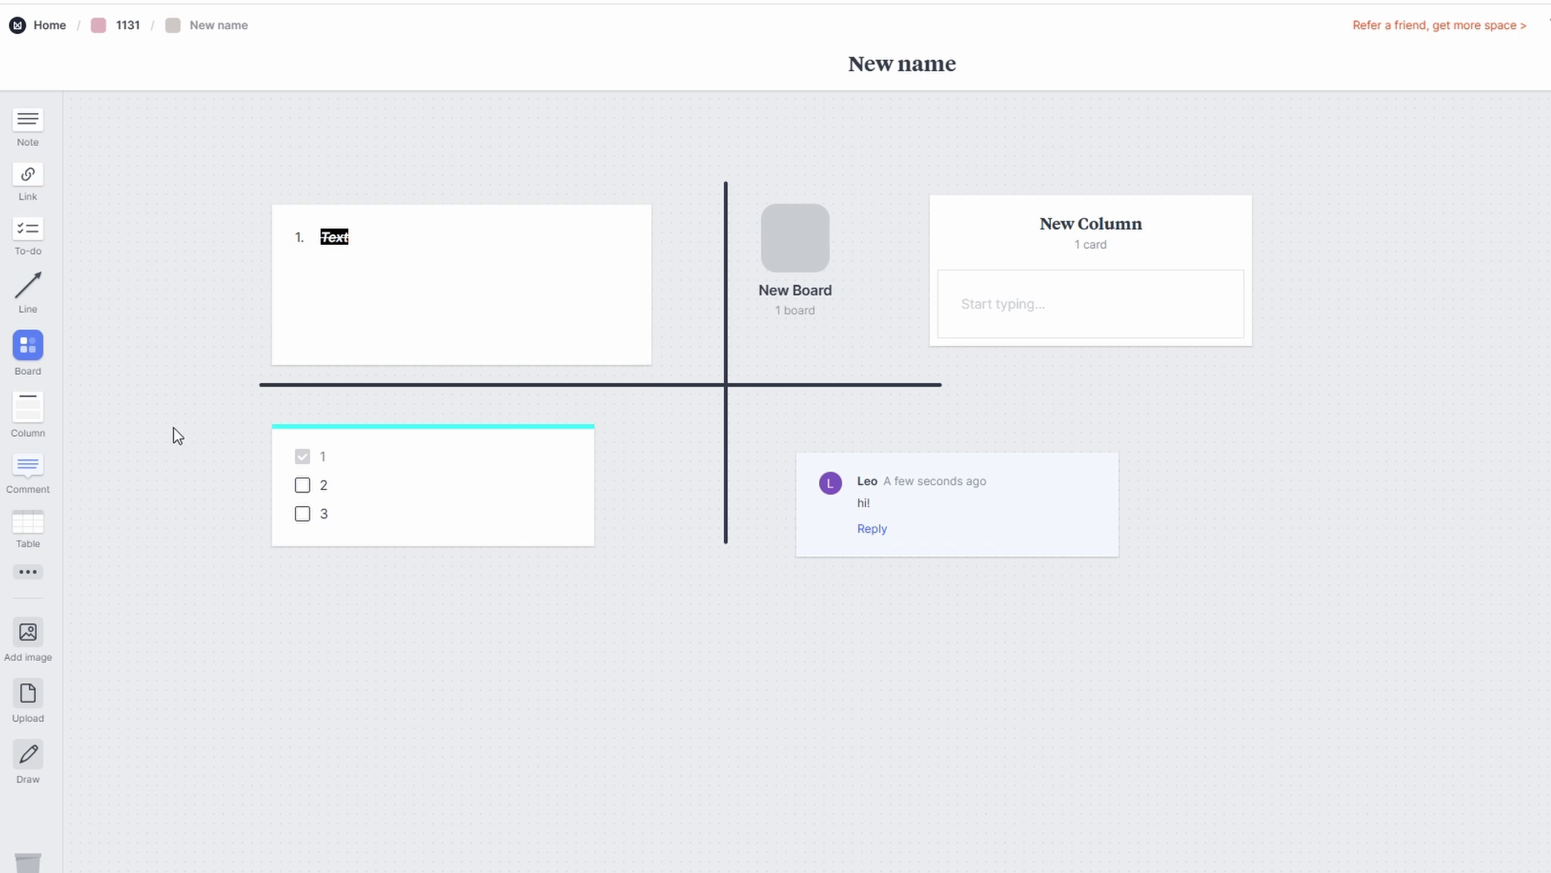
left_click(22, 580)
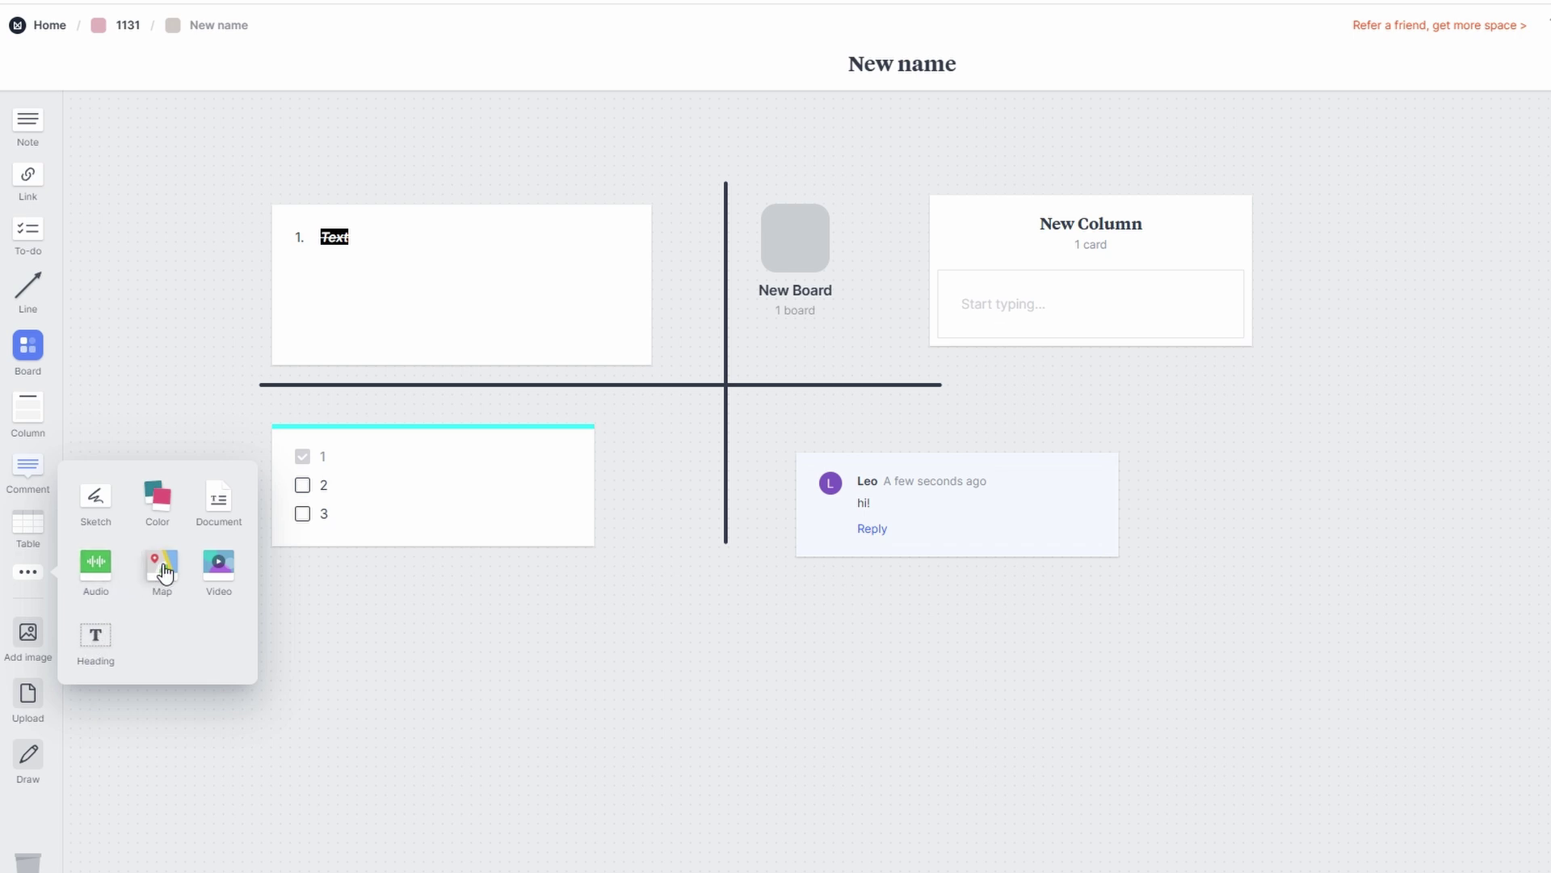
Step: Add an empty map card into New Column, above the empty note
left_click_drag(162, 572, 1017, 292)
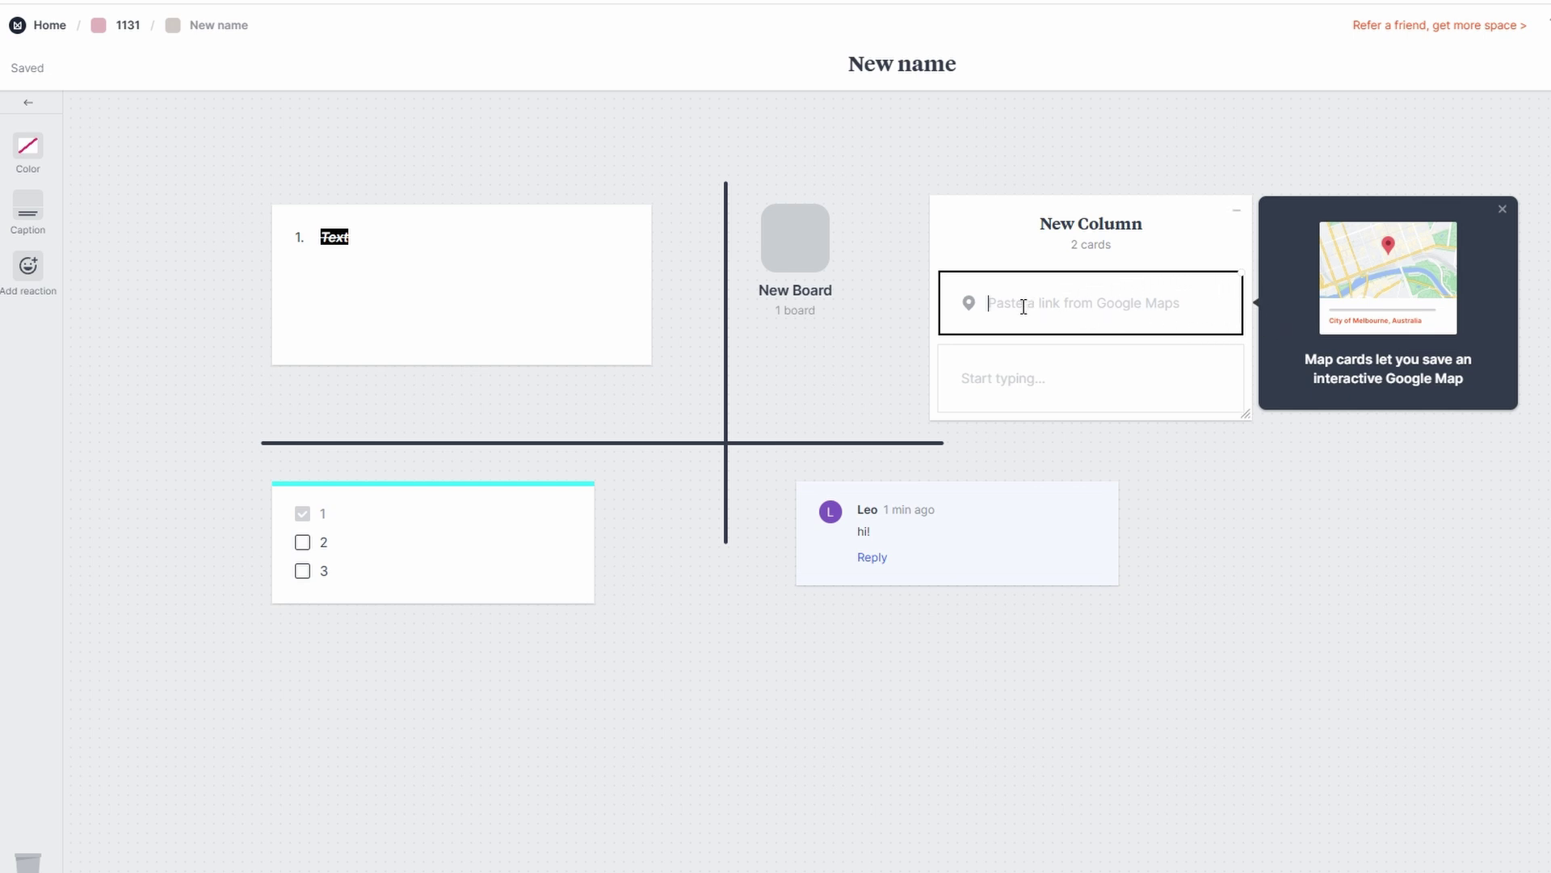
left_click(1321, 510)
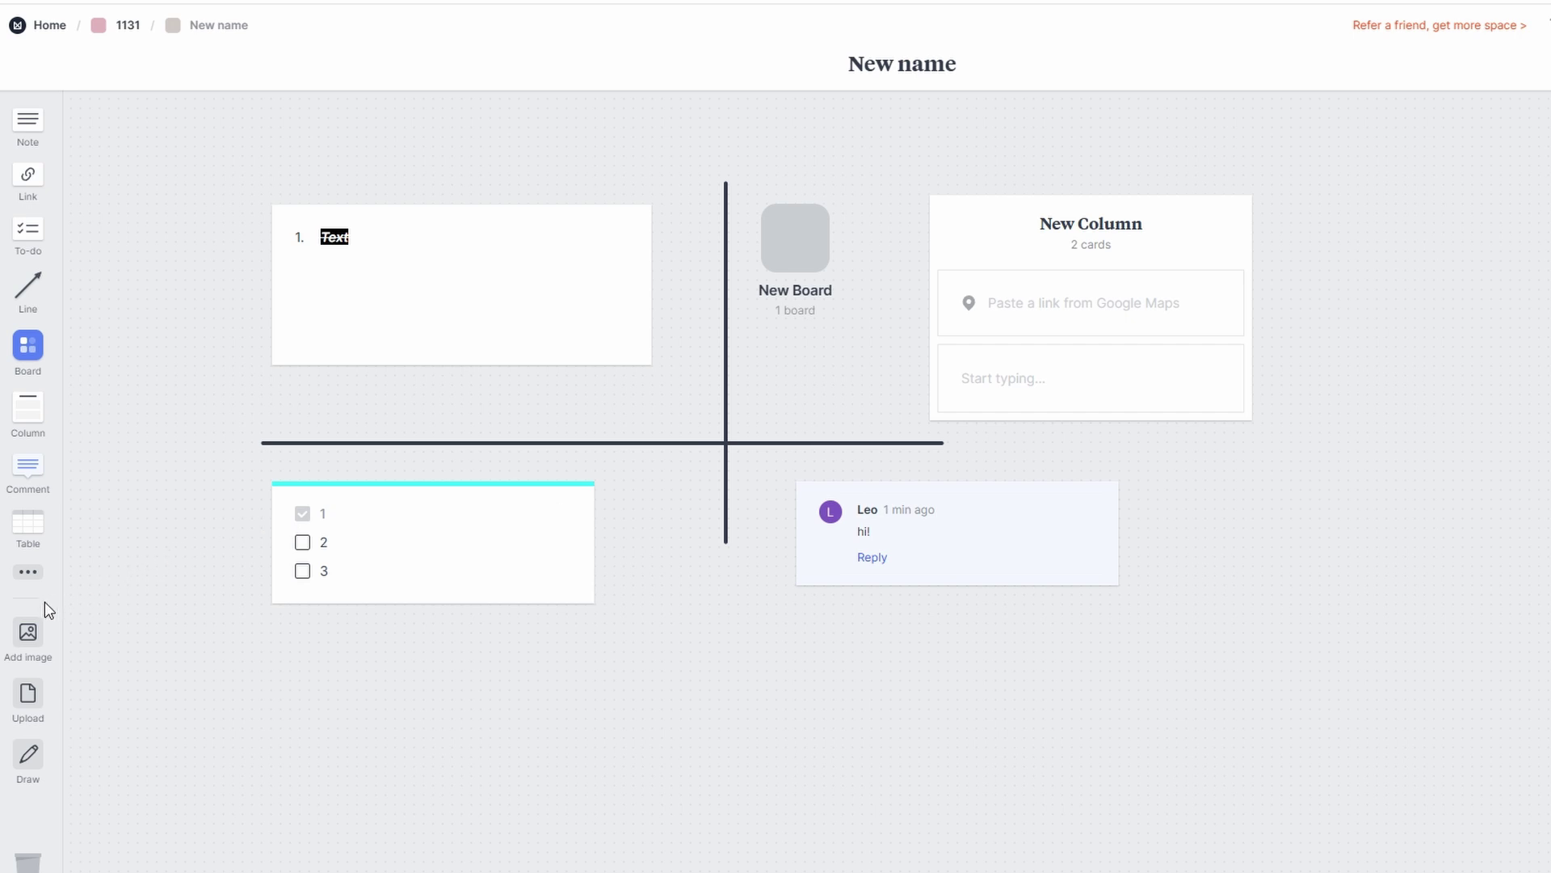
left_click(27, 636)
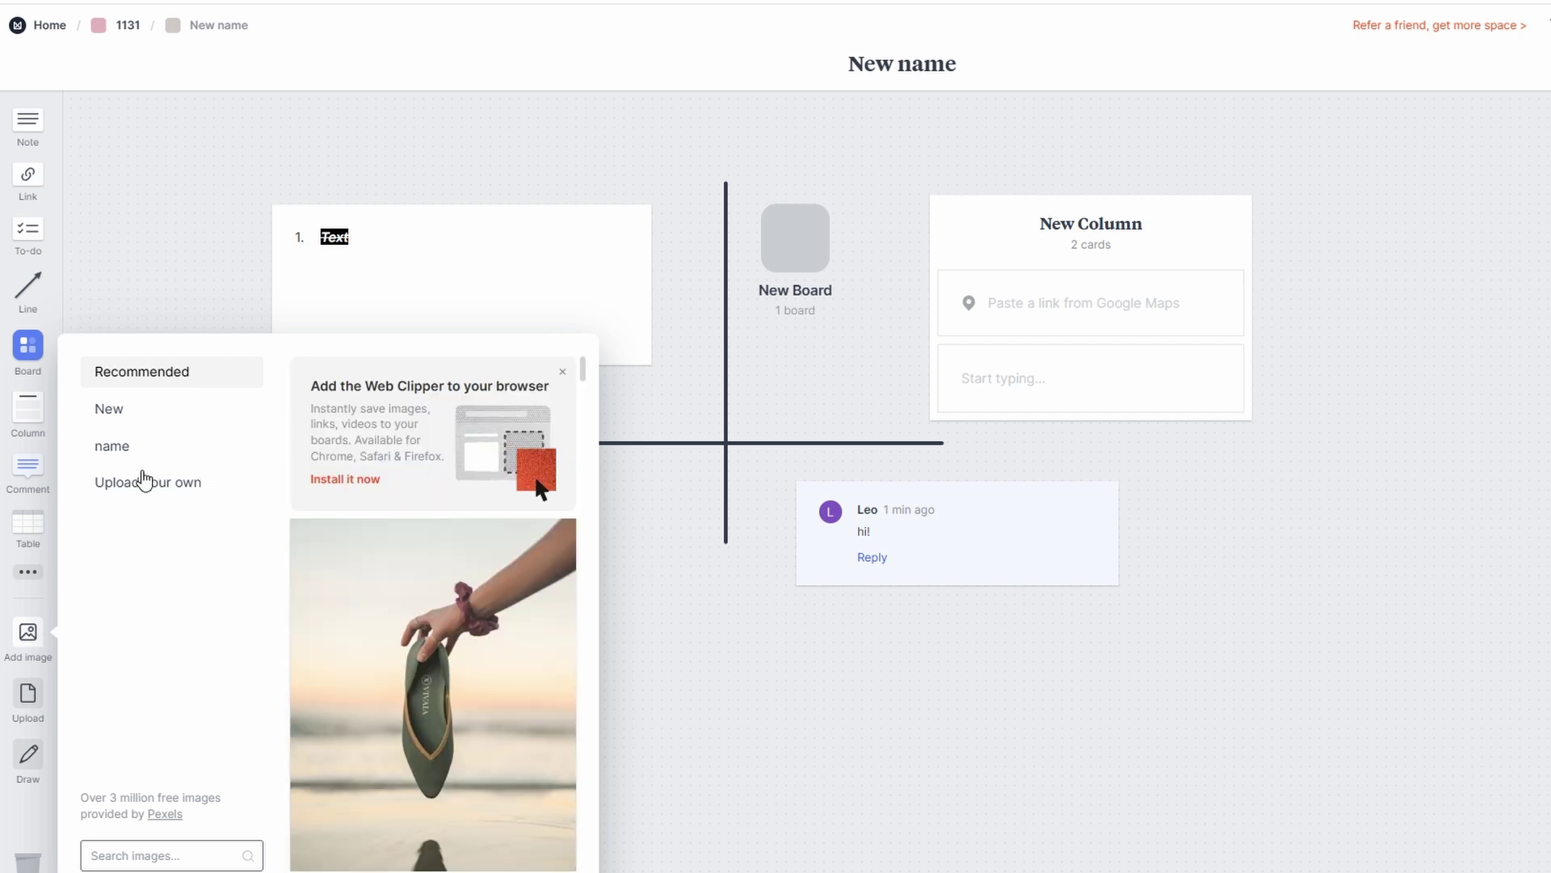
scroll(466, 600, "down", 1)
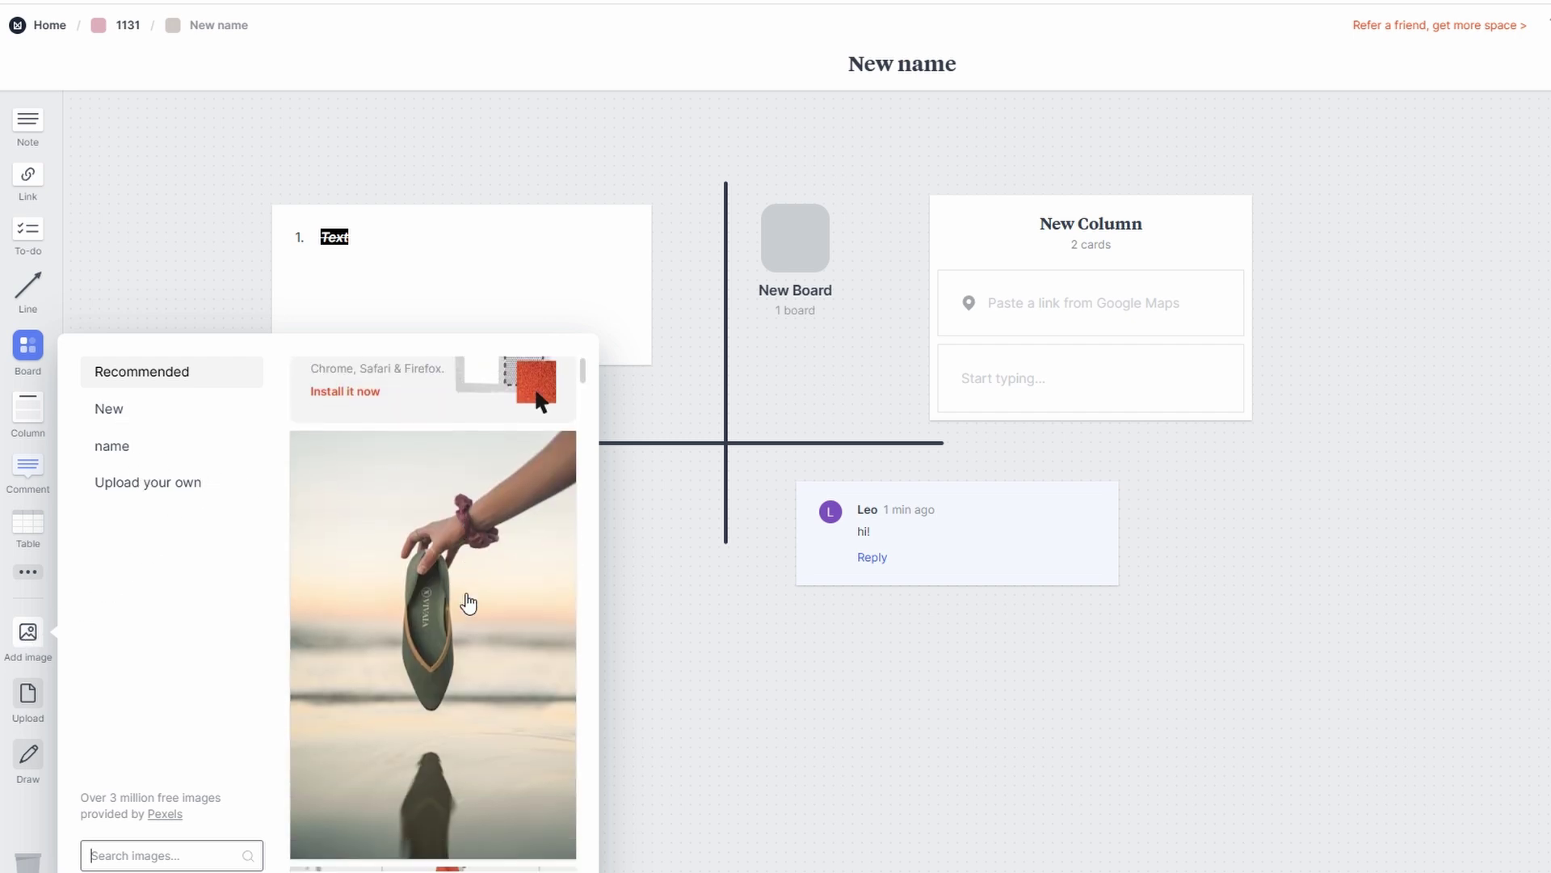
scroll(469, 603, "down", 2)
scroll(468, 602, "down", 2)
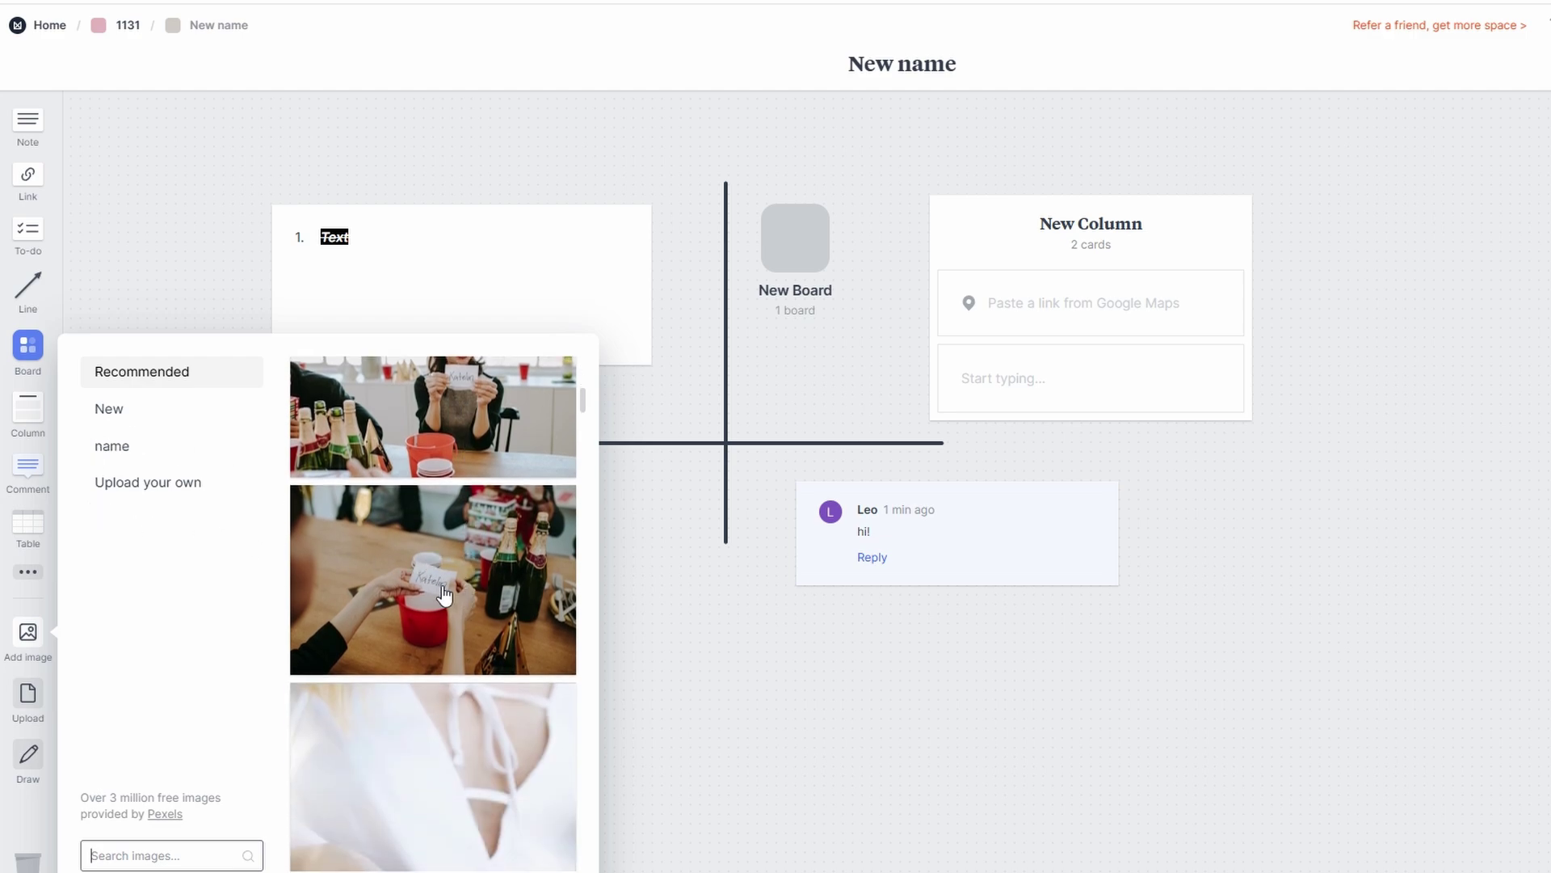
scroll(444, 594, "up", 3)
scroll(443, 594, "up", 3)
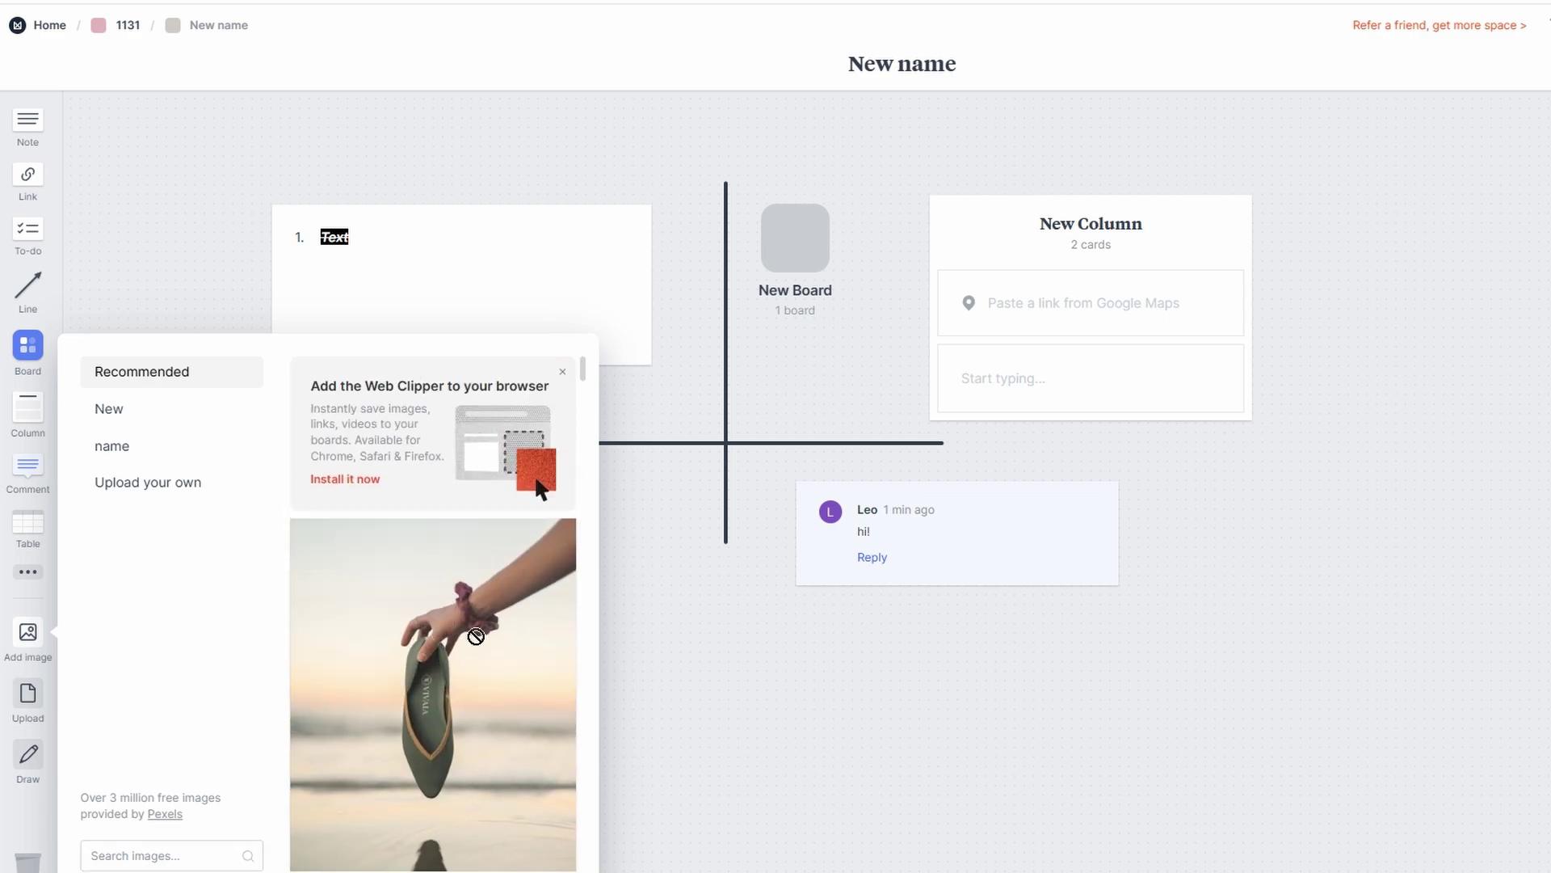
mouse_move(439, 613)
left_mouse_down()
mouse_move(832, 530)
mouse_move(1065, 360)
left_mouse_up()
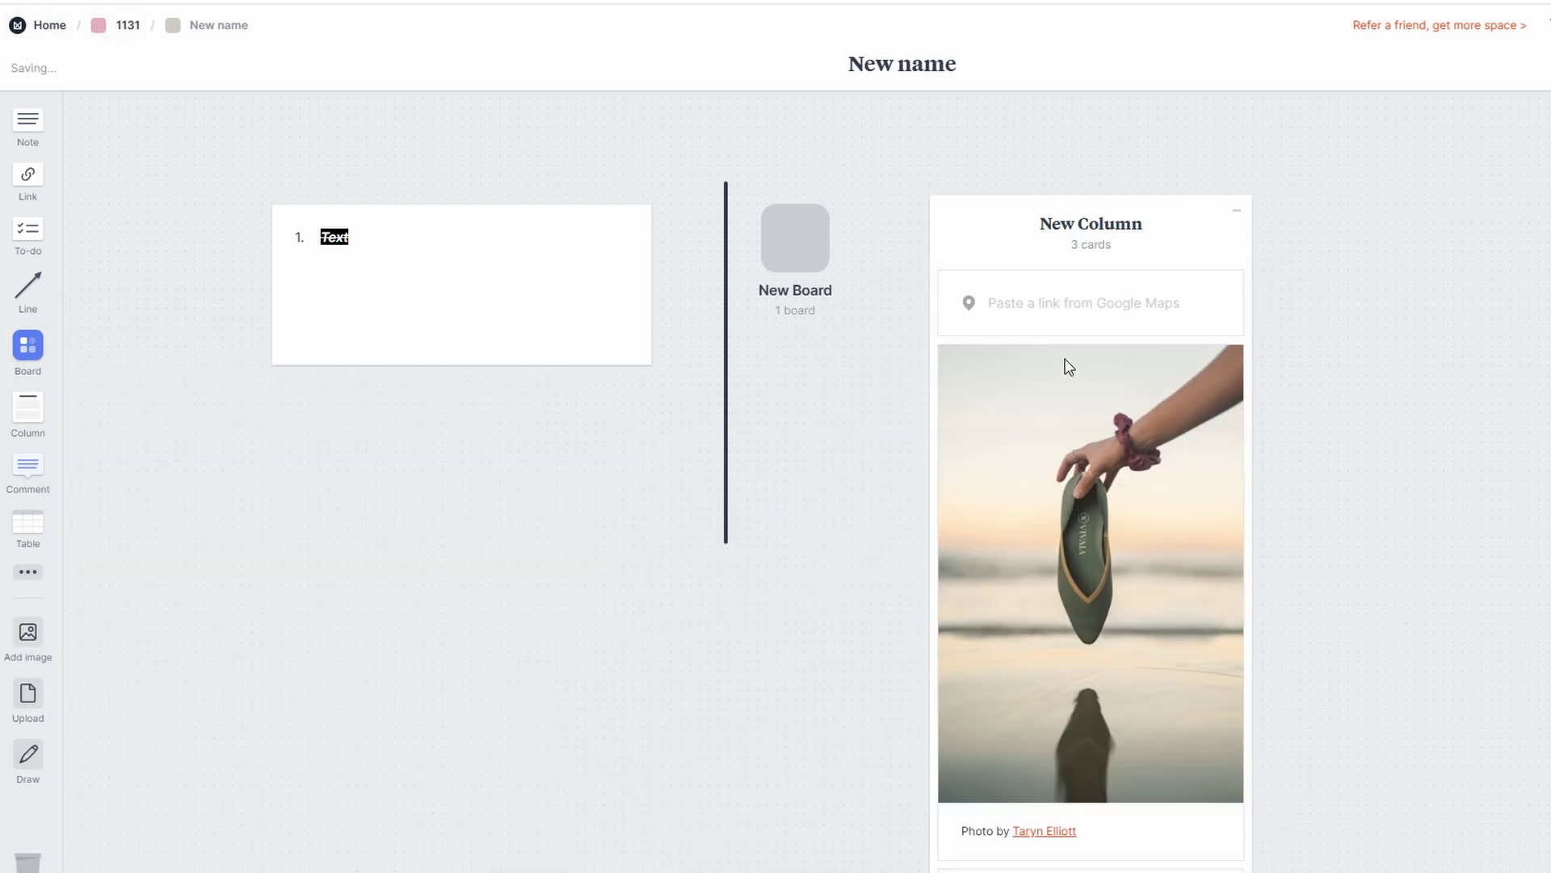
scroll(1120, 488, "down", 3)
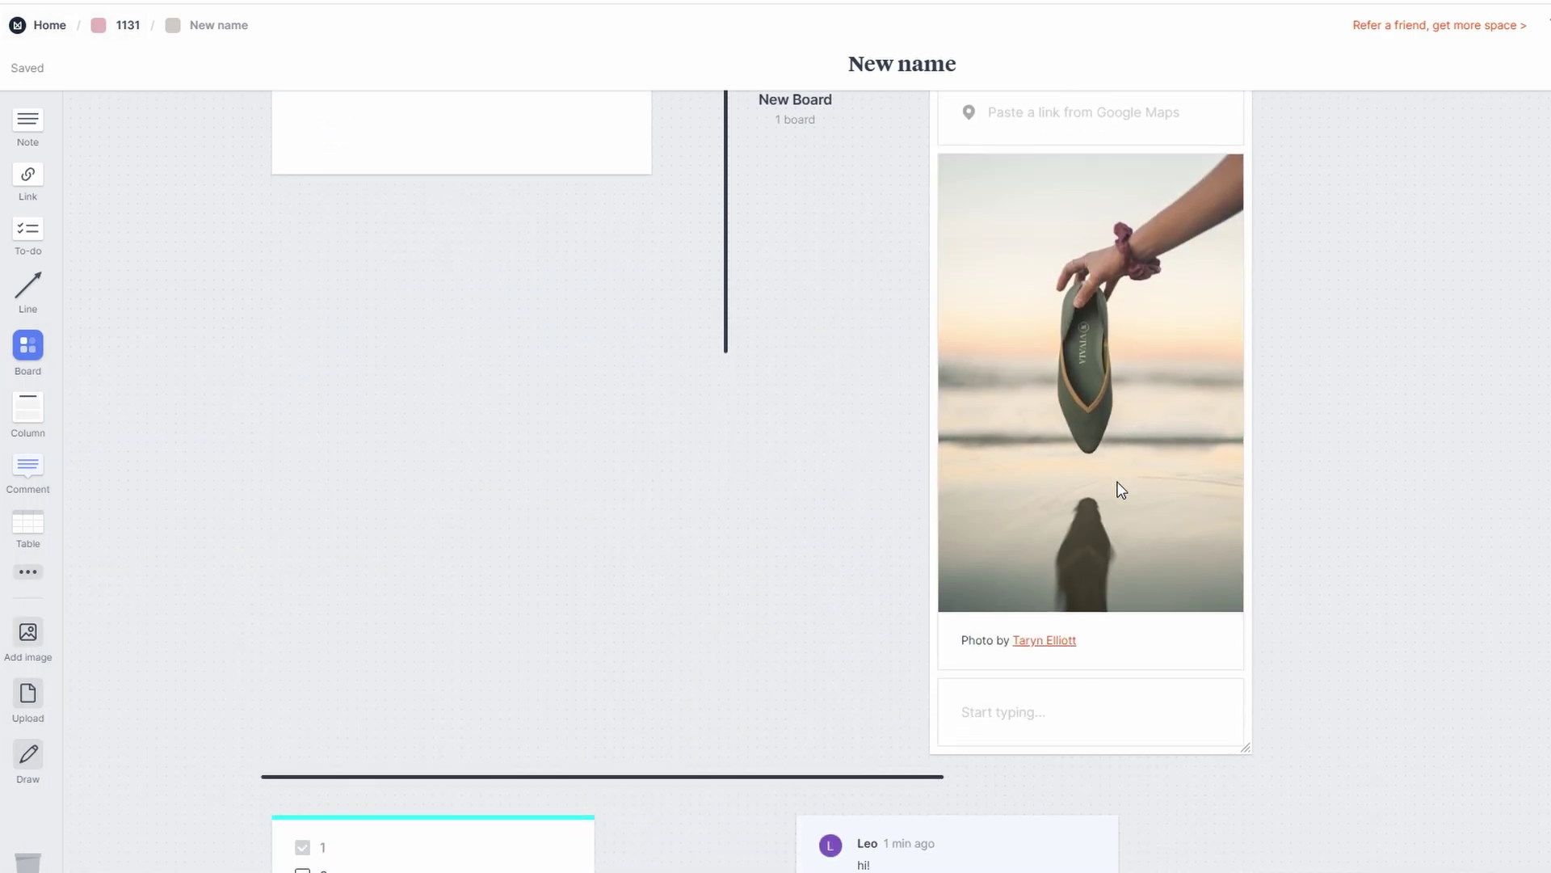
Step: Move the Pexels shoe photo card into New Column below the map card
left_click(1252, 461)
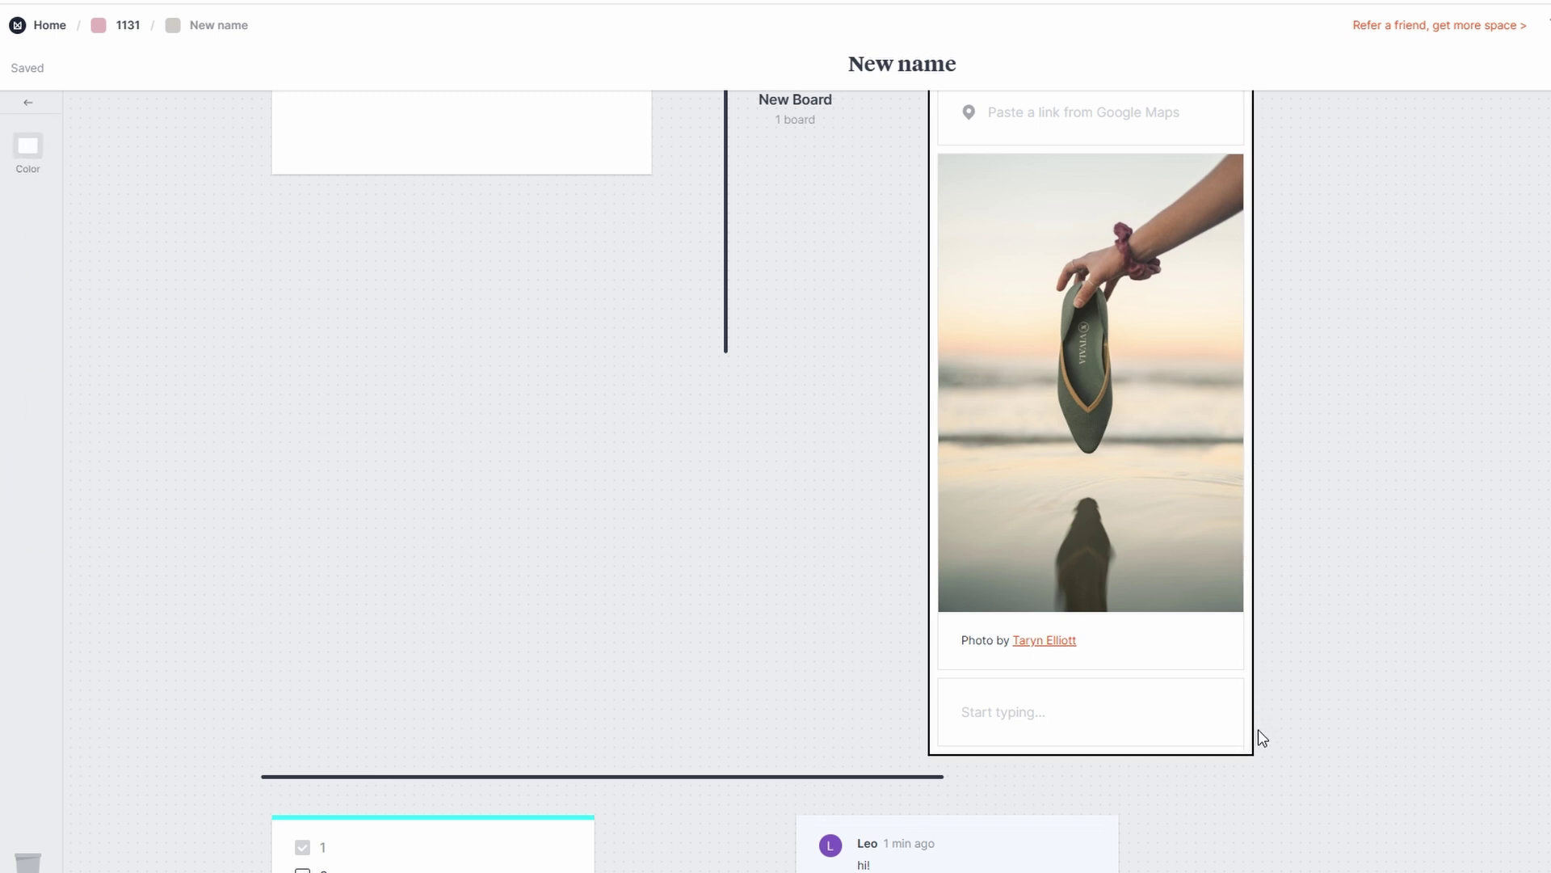
left_click_drag(1148, 637, 1258, 575)
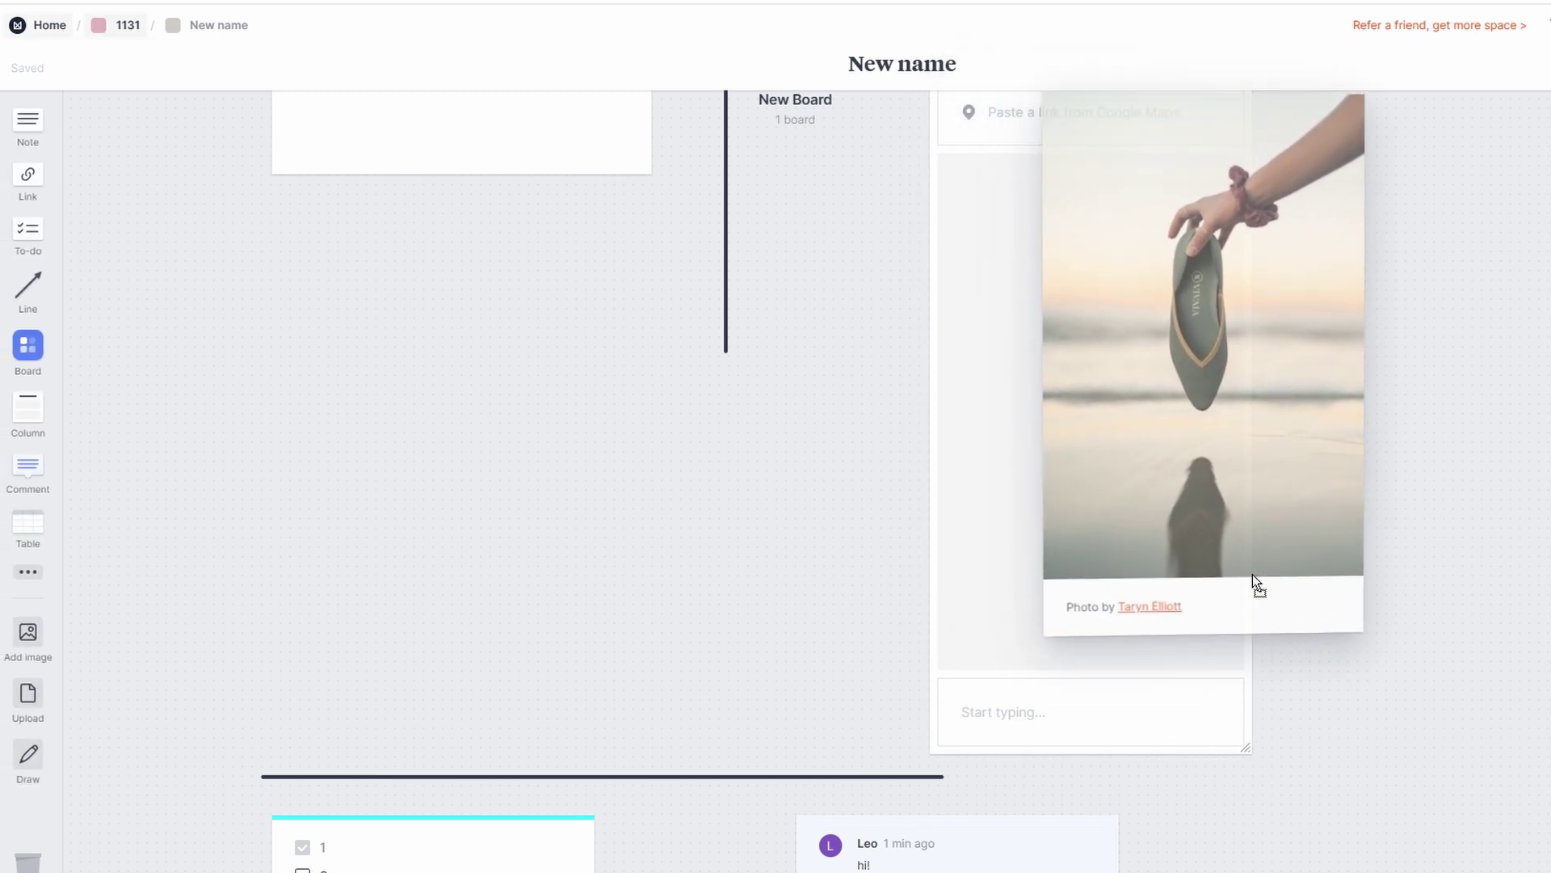
scroll(1002, 565, "up", 3)
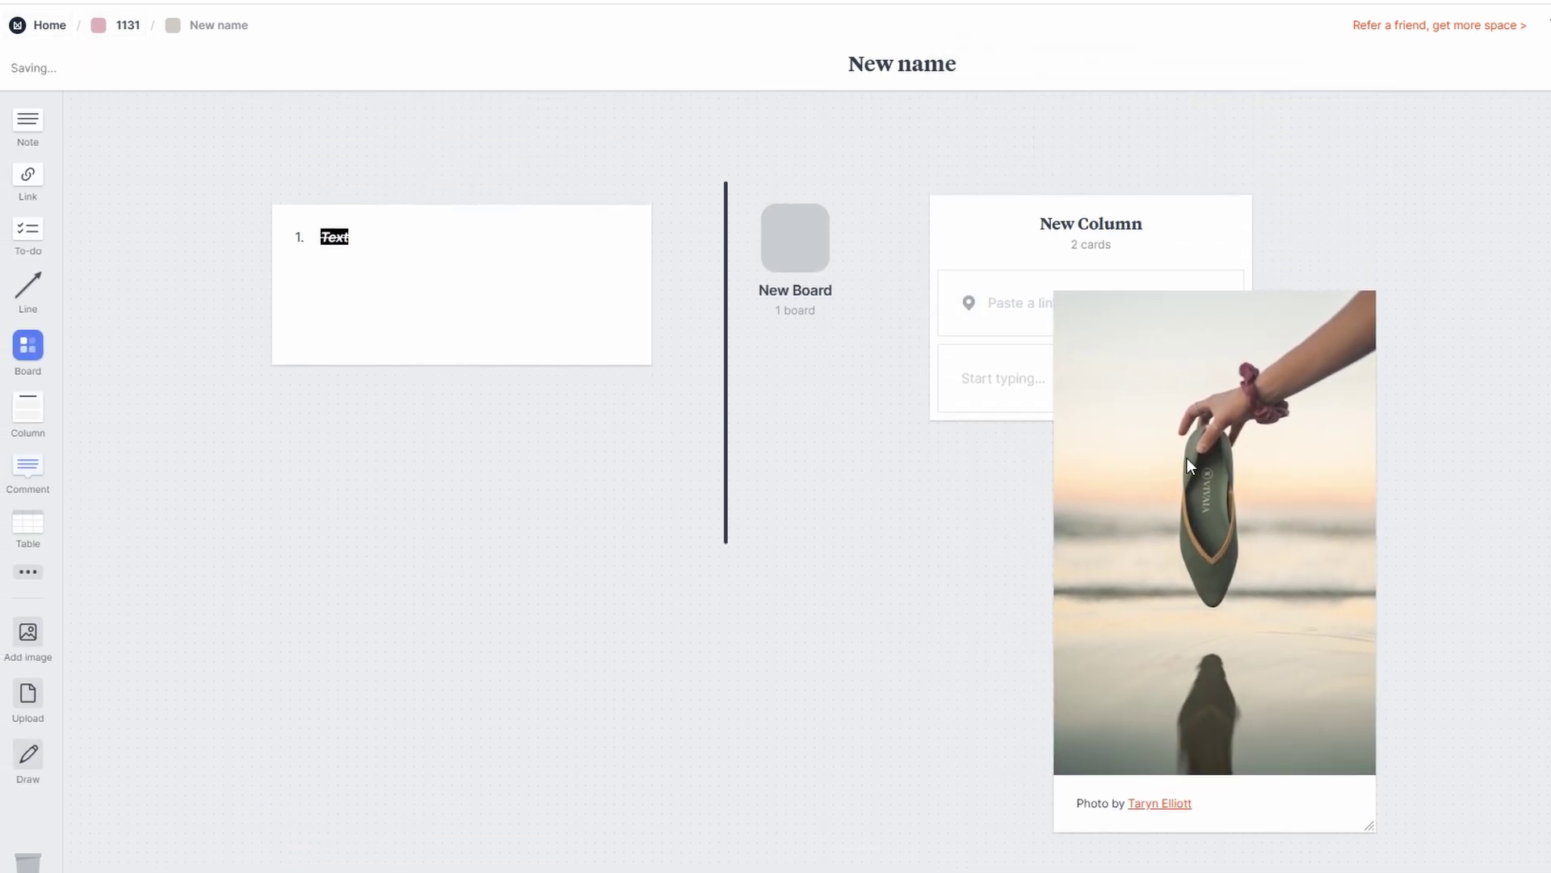
left_click_drag(1187, 457, 1063, 364)
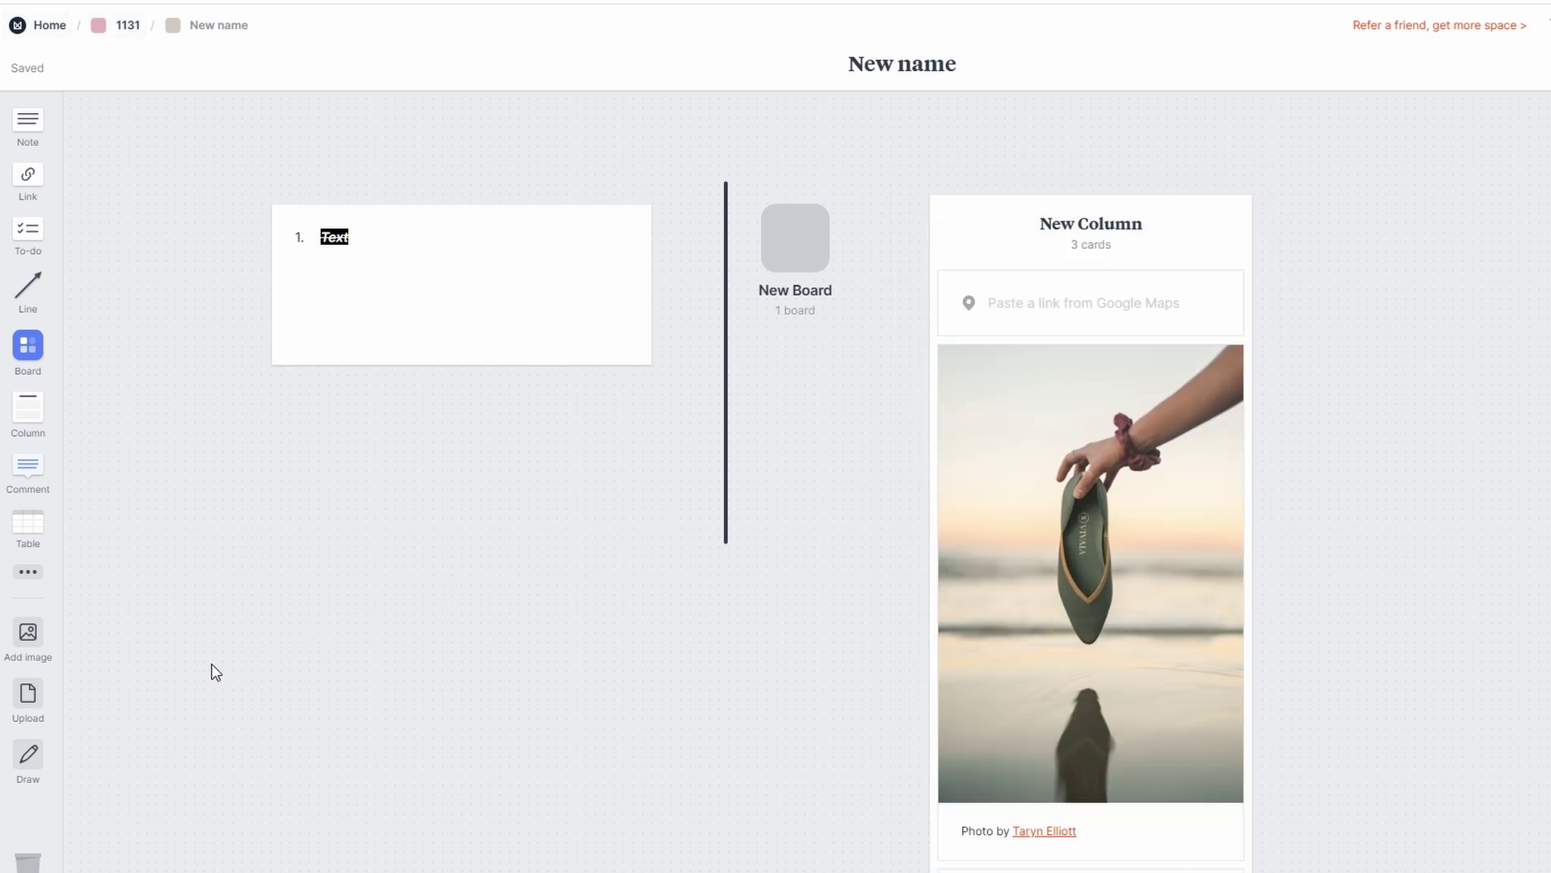
Step: Start a sketch below the text note with a wavy stroke and a thicker stroke beneath it
left_click(17, 759)
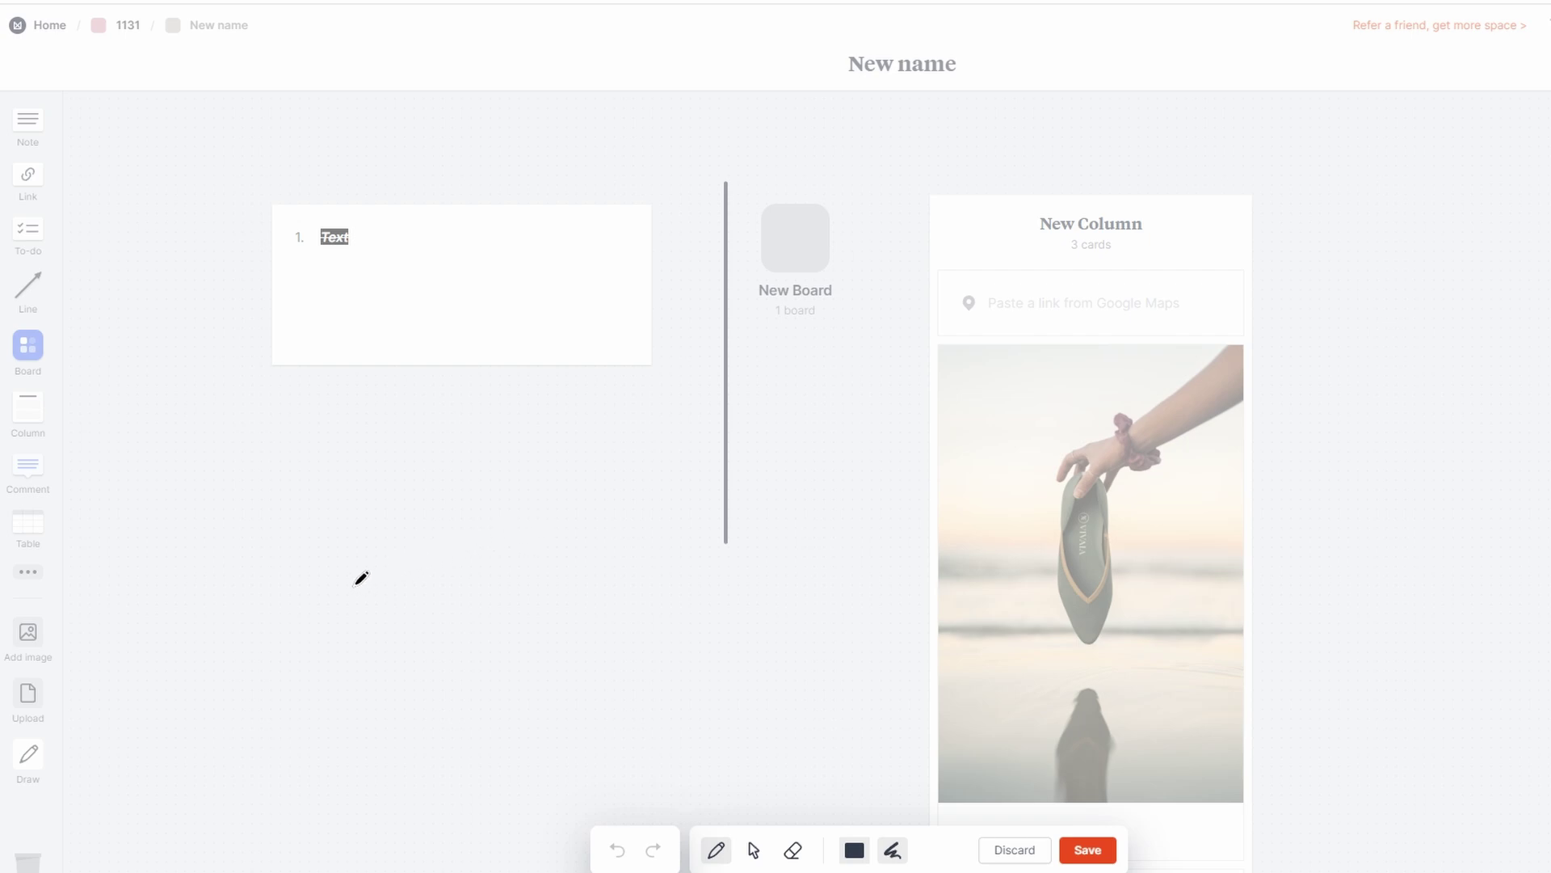
left_click_drag(310, 600, 644, 512)
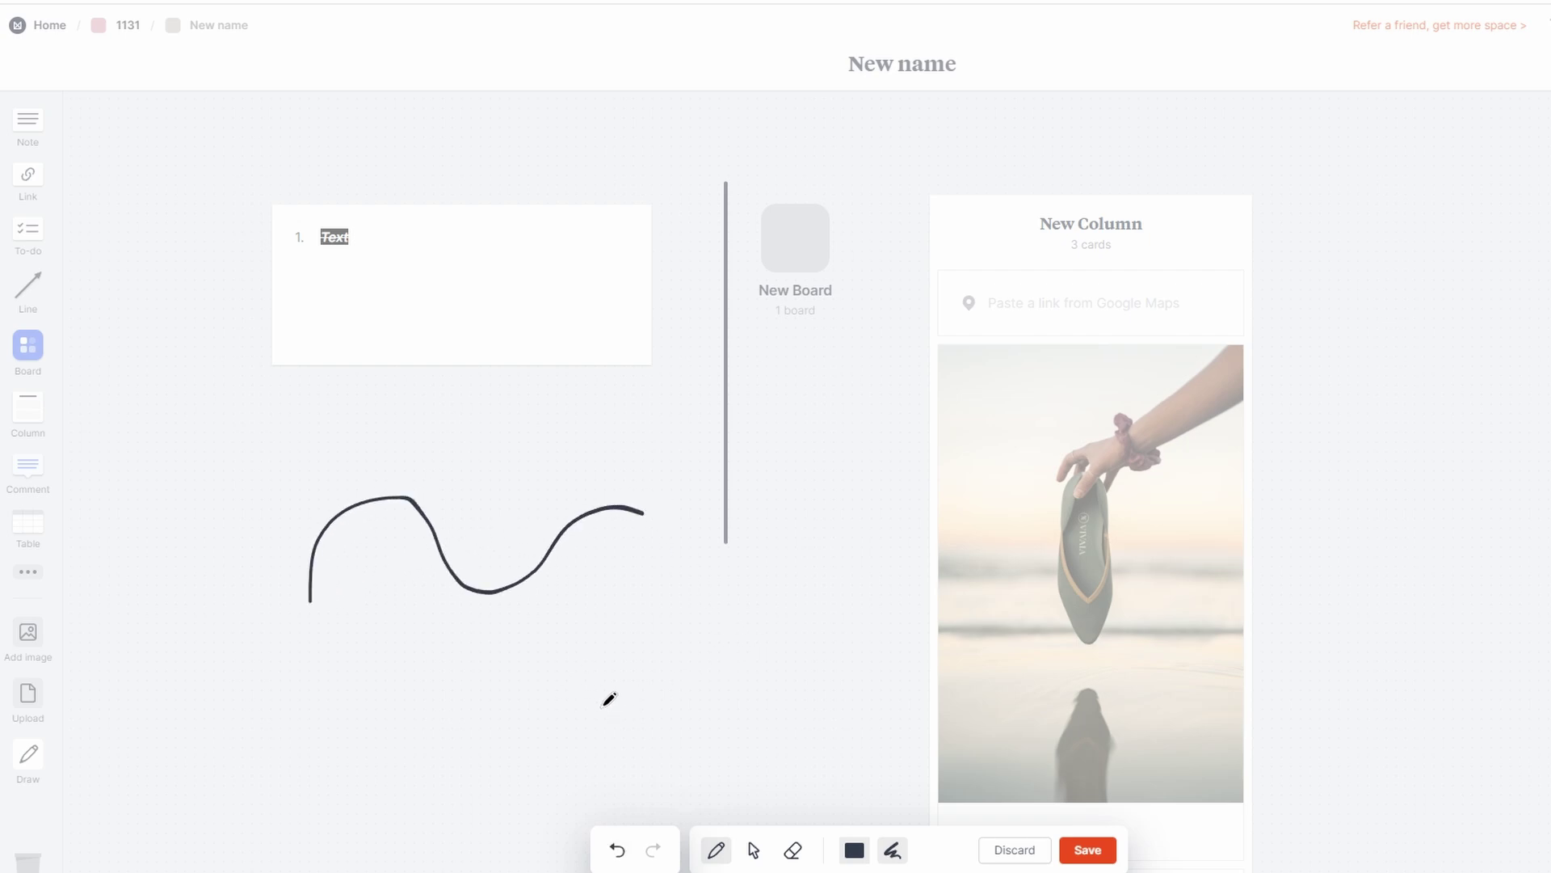
left_click(892, 850)
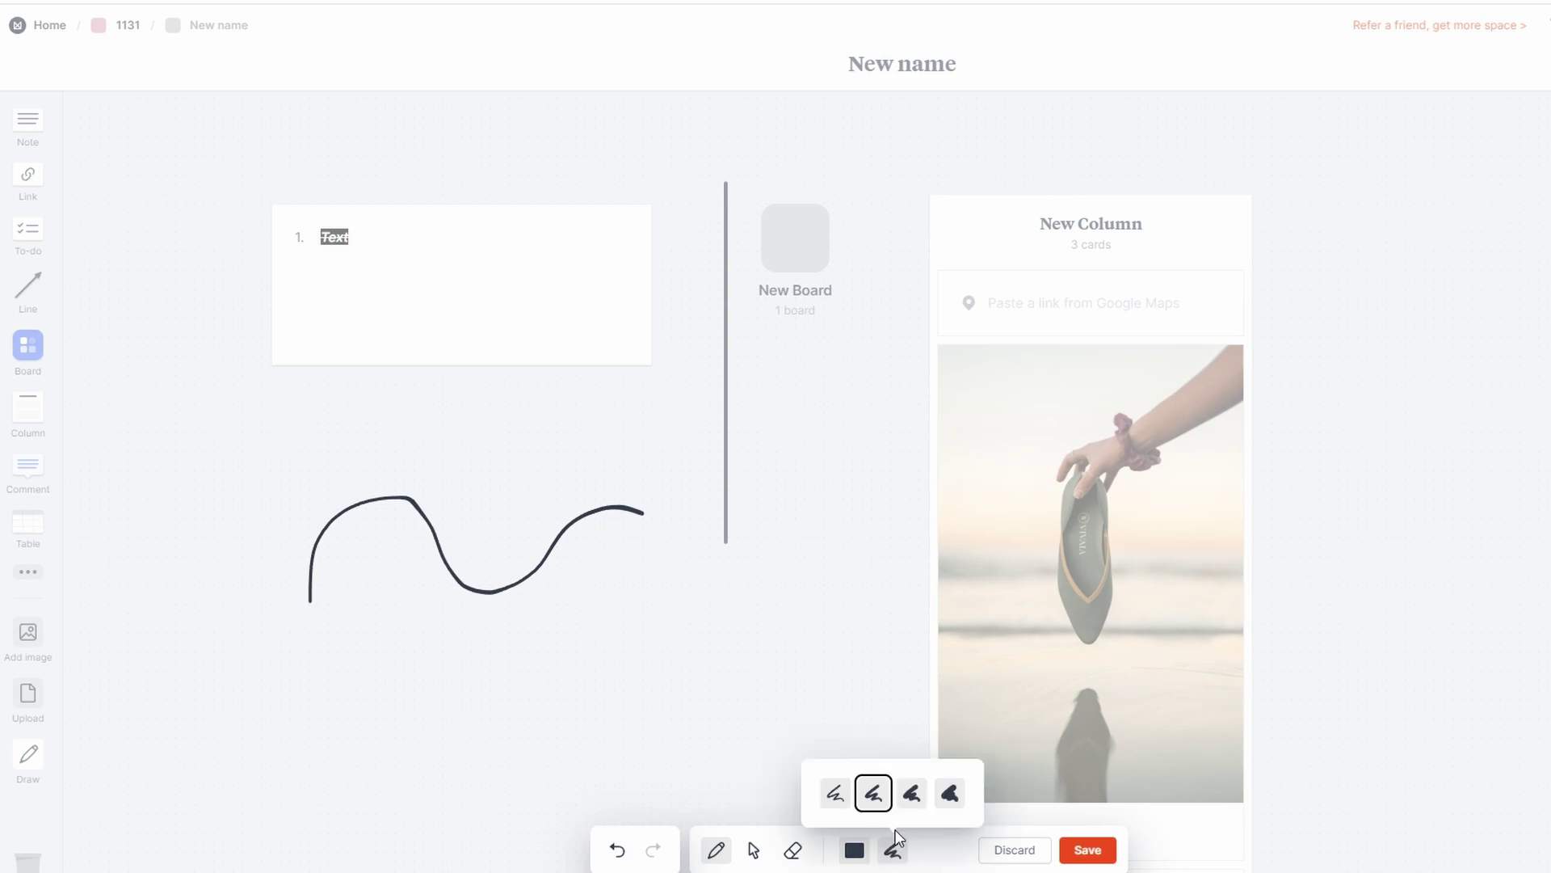
left_click(912, 794)
left_click_drag(315, 690, 613, 655)
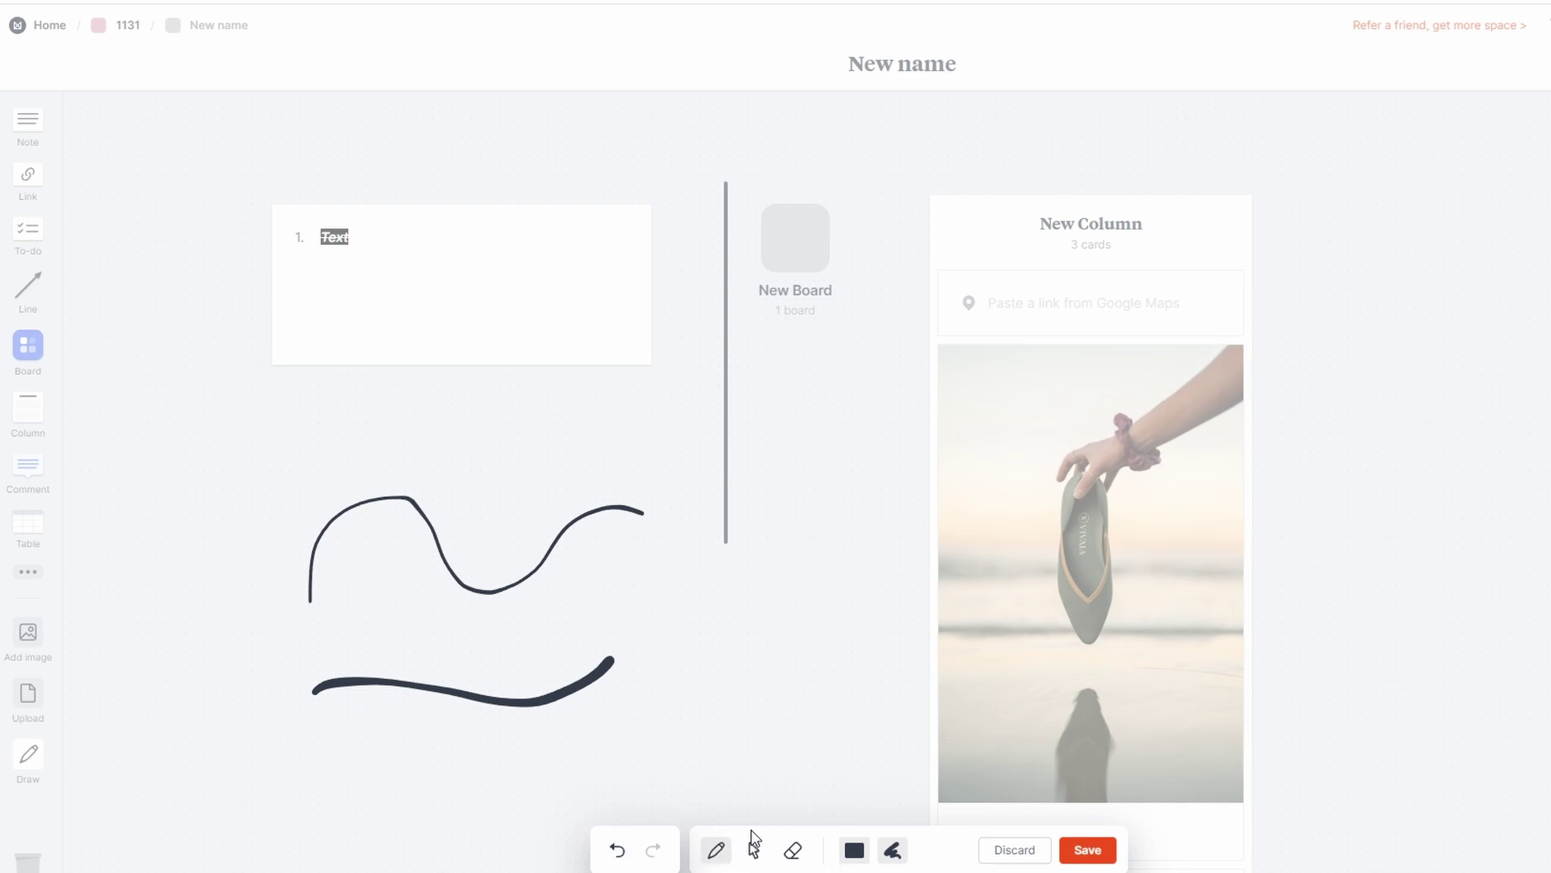
Step: Add a thinnest-brush stroke between the first two and a thickest-brush stroke at the bottom
left_click(893, 853)
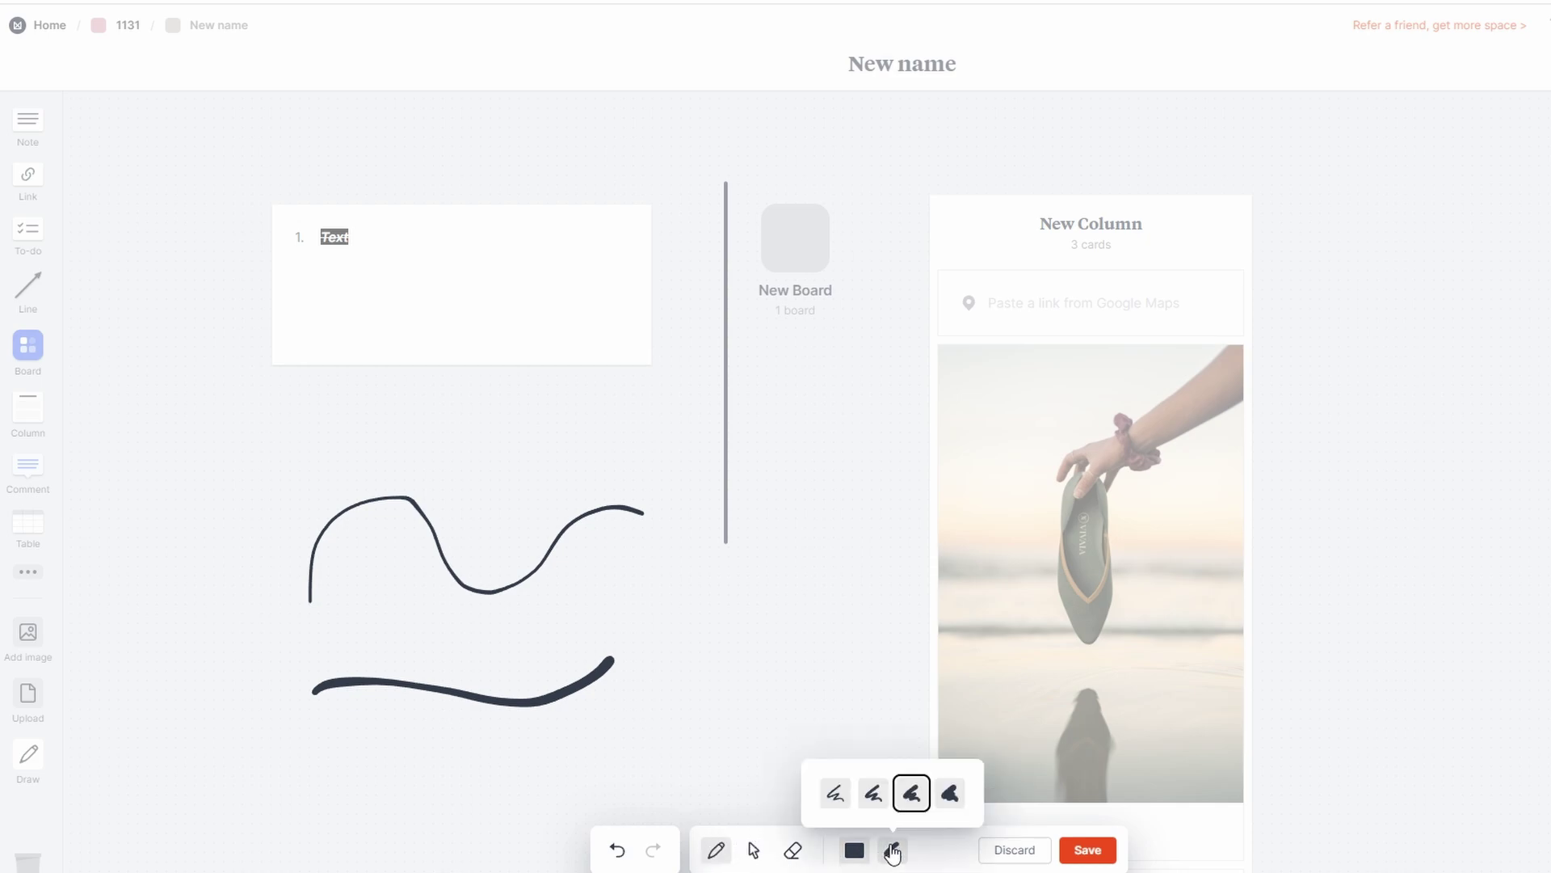
left_click(836, 794)
left_click_drag(307, 639, 614, 592)
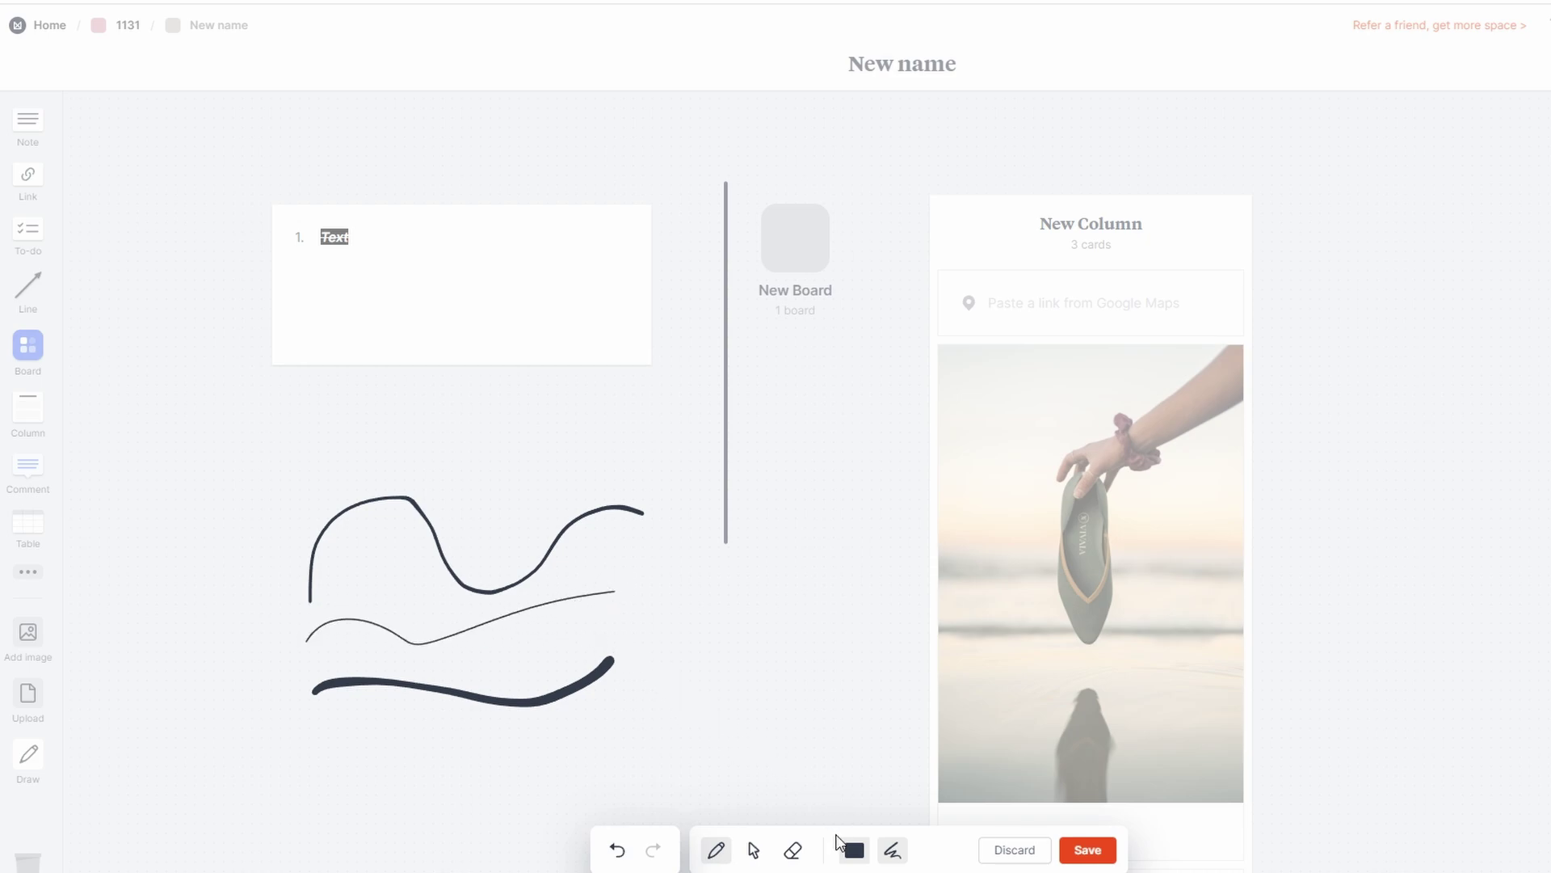
left_click(895, 856)
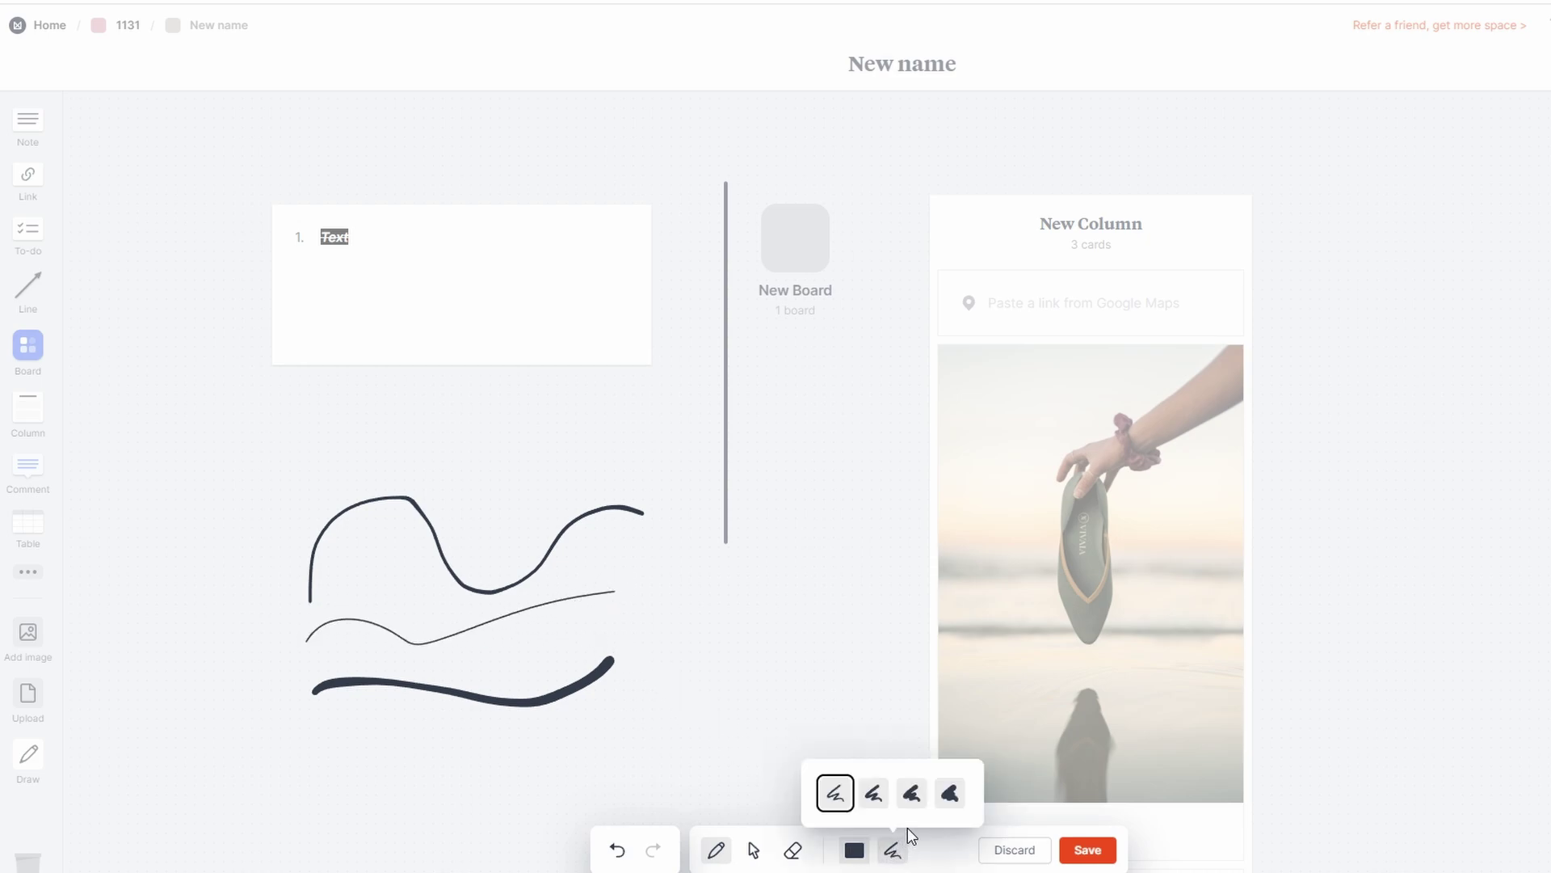
left_click(949, 793)
left_click_drag(308, 761, 629, 755)
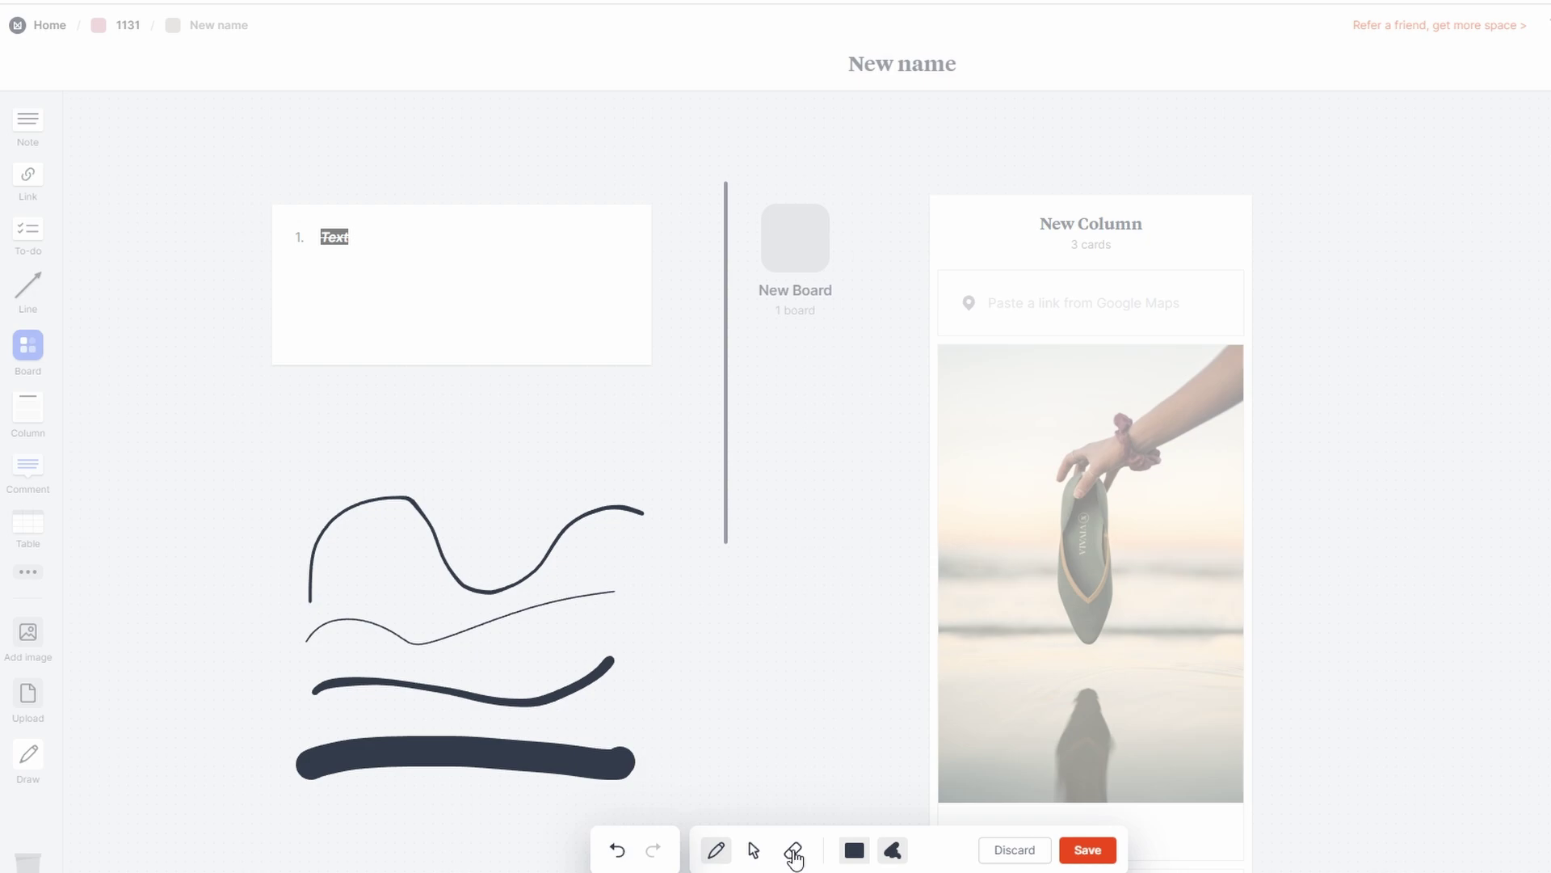
Step: Erase all four test strokes from the sketch
left_click(795, 856)
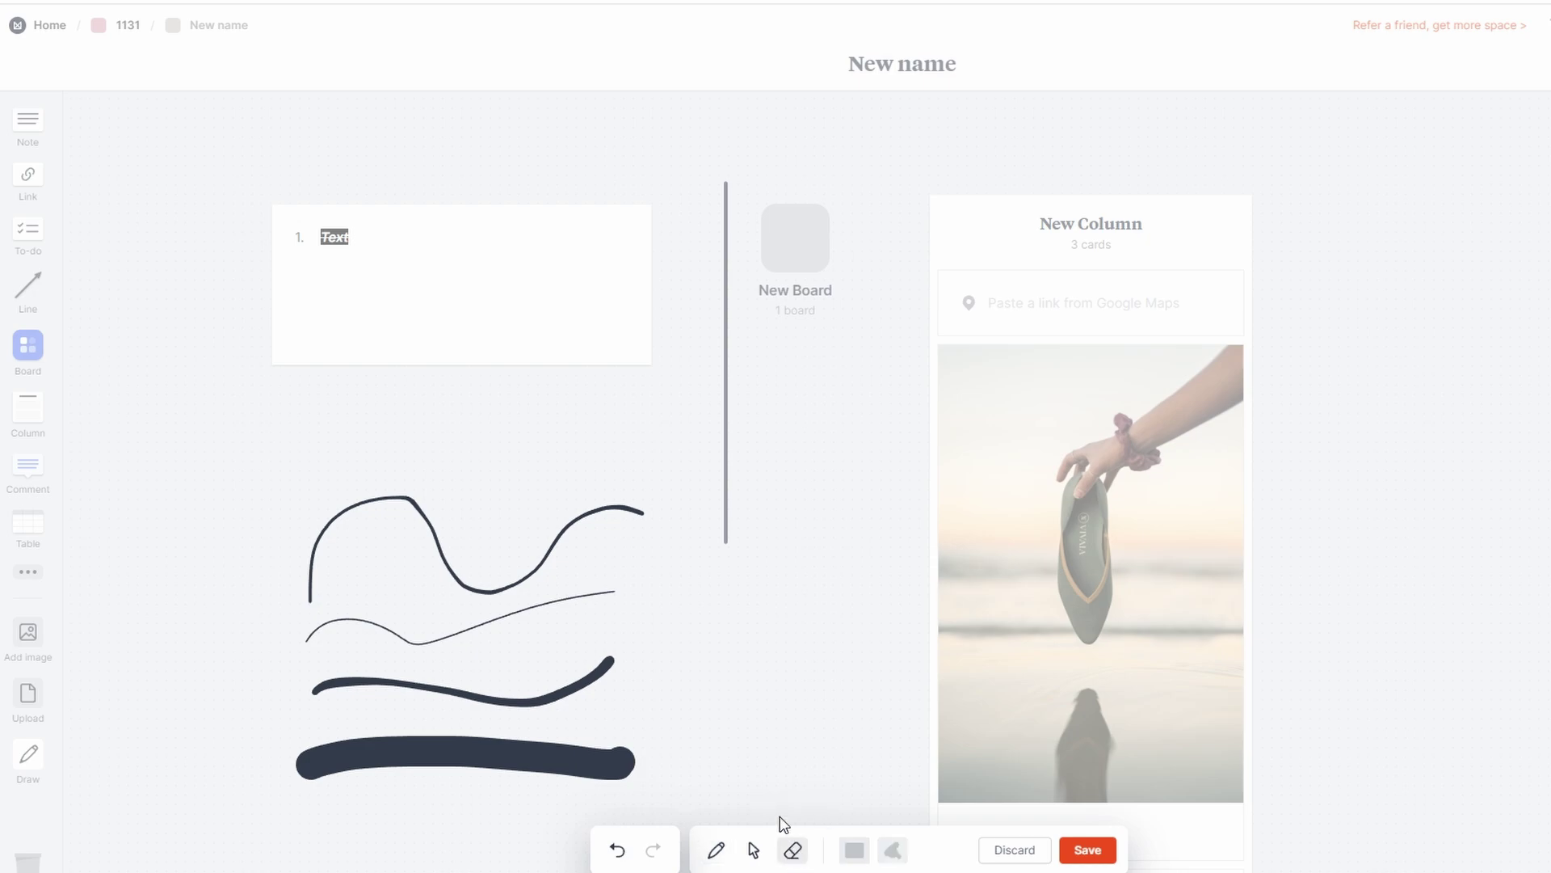
left_click(624, 748)
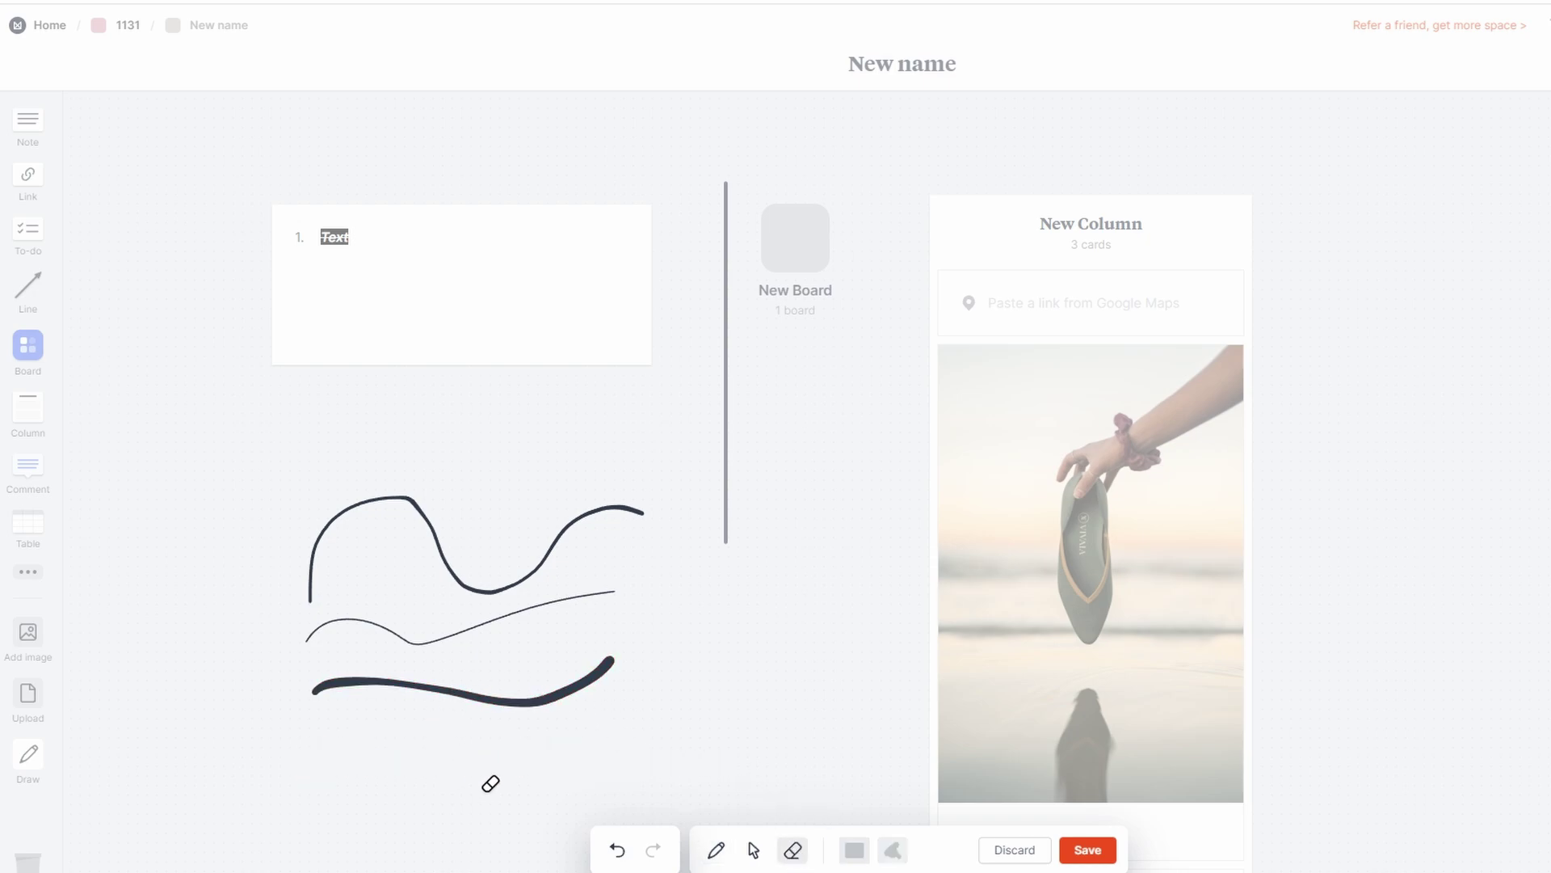
left_click(545, 701)
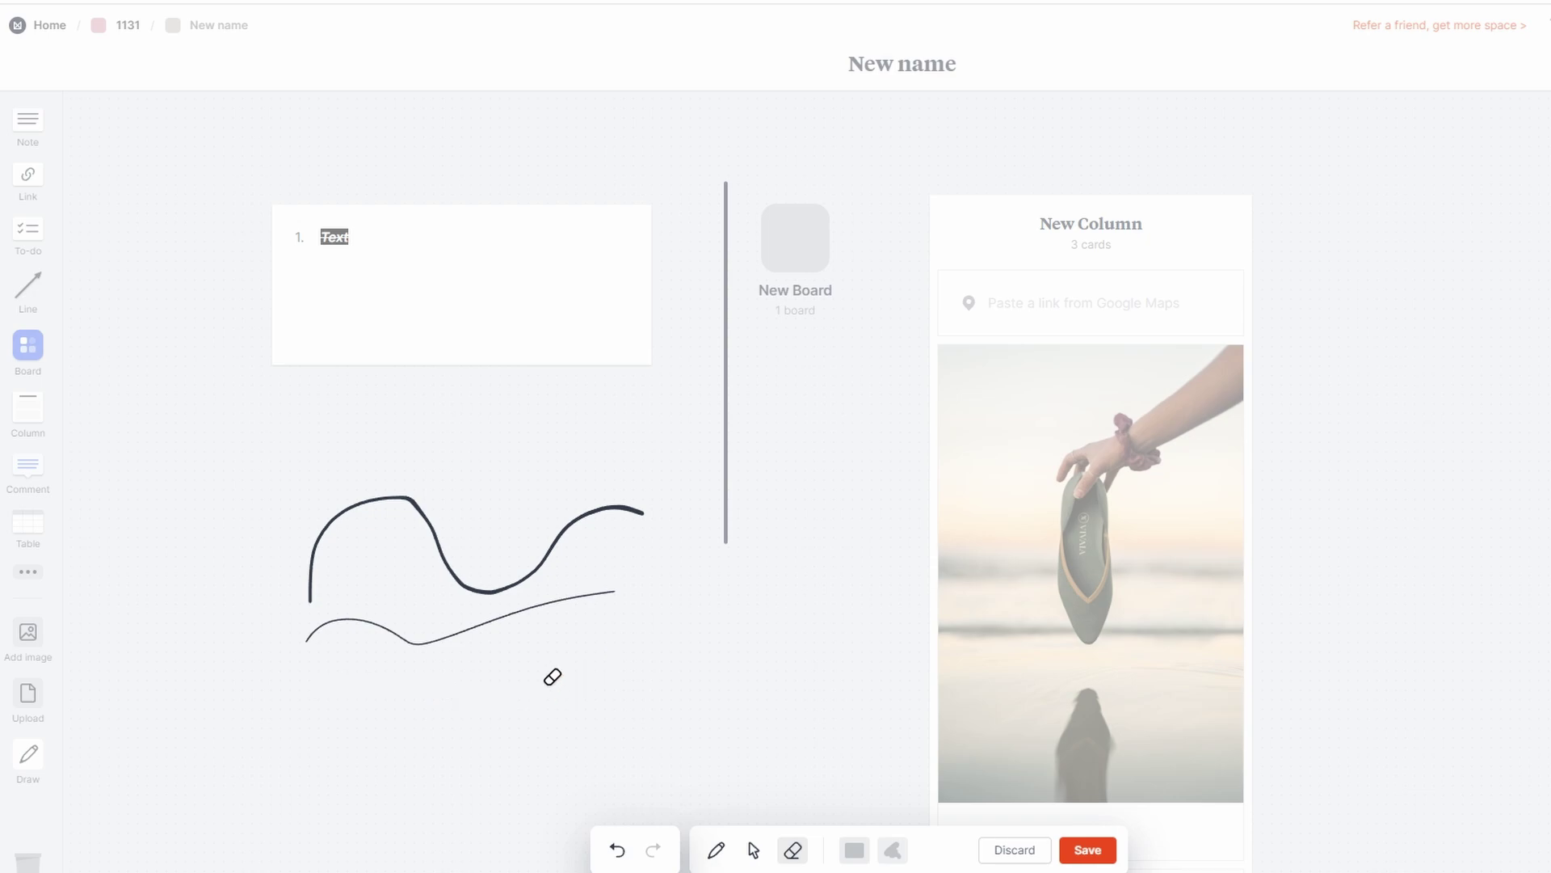
left_click(525, 576)
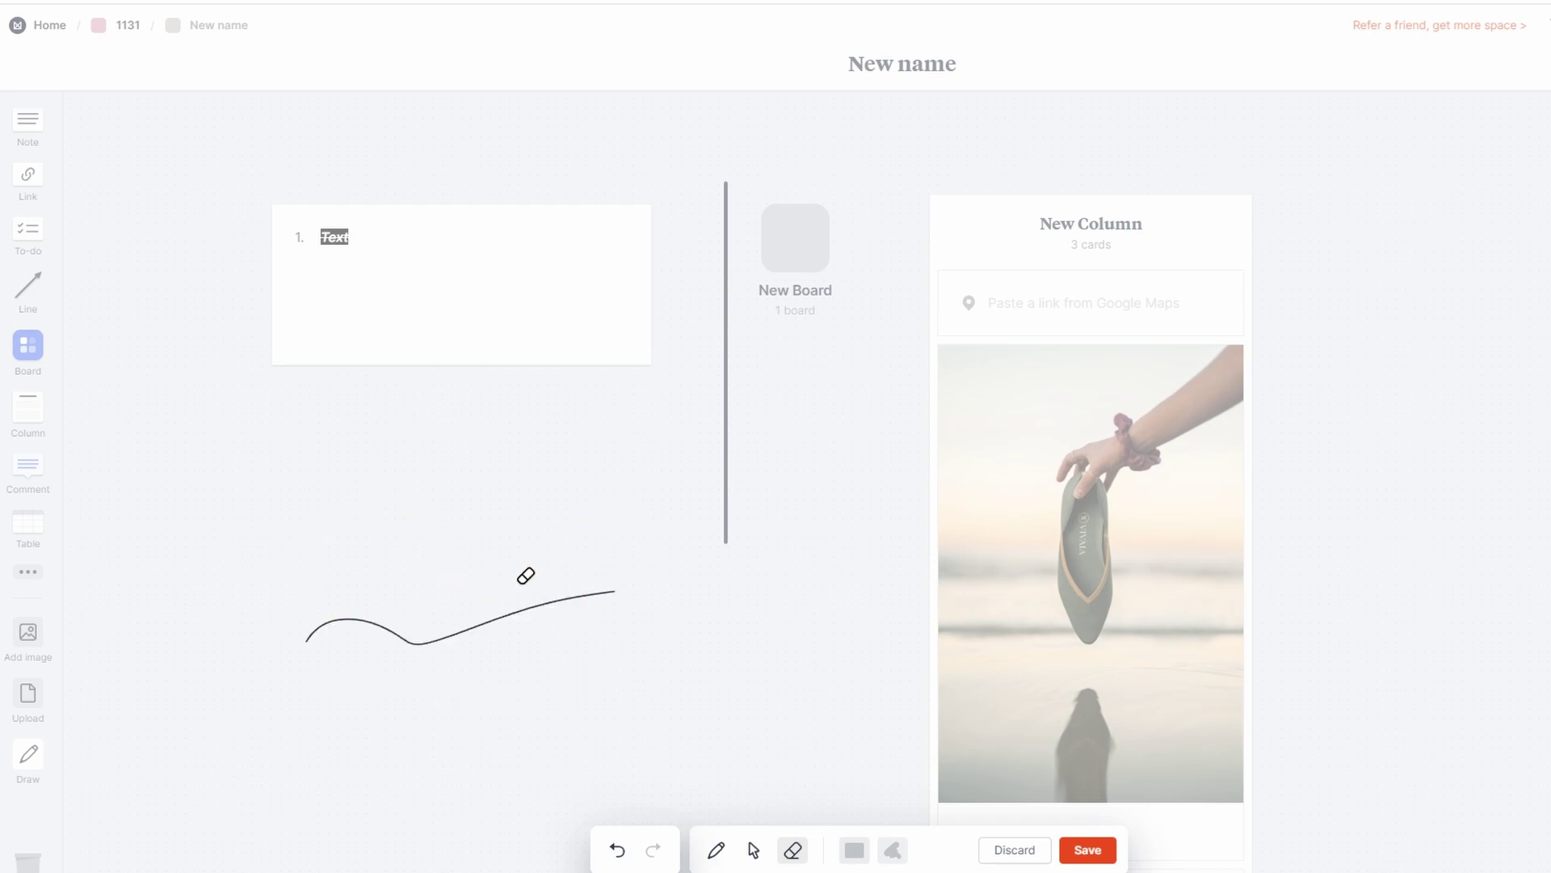
left_click(519, 609)
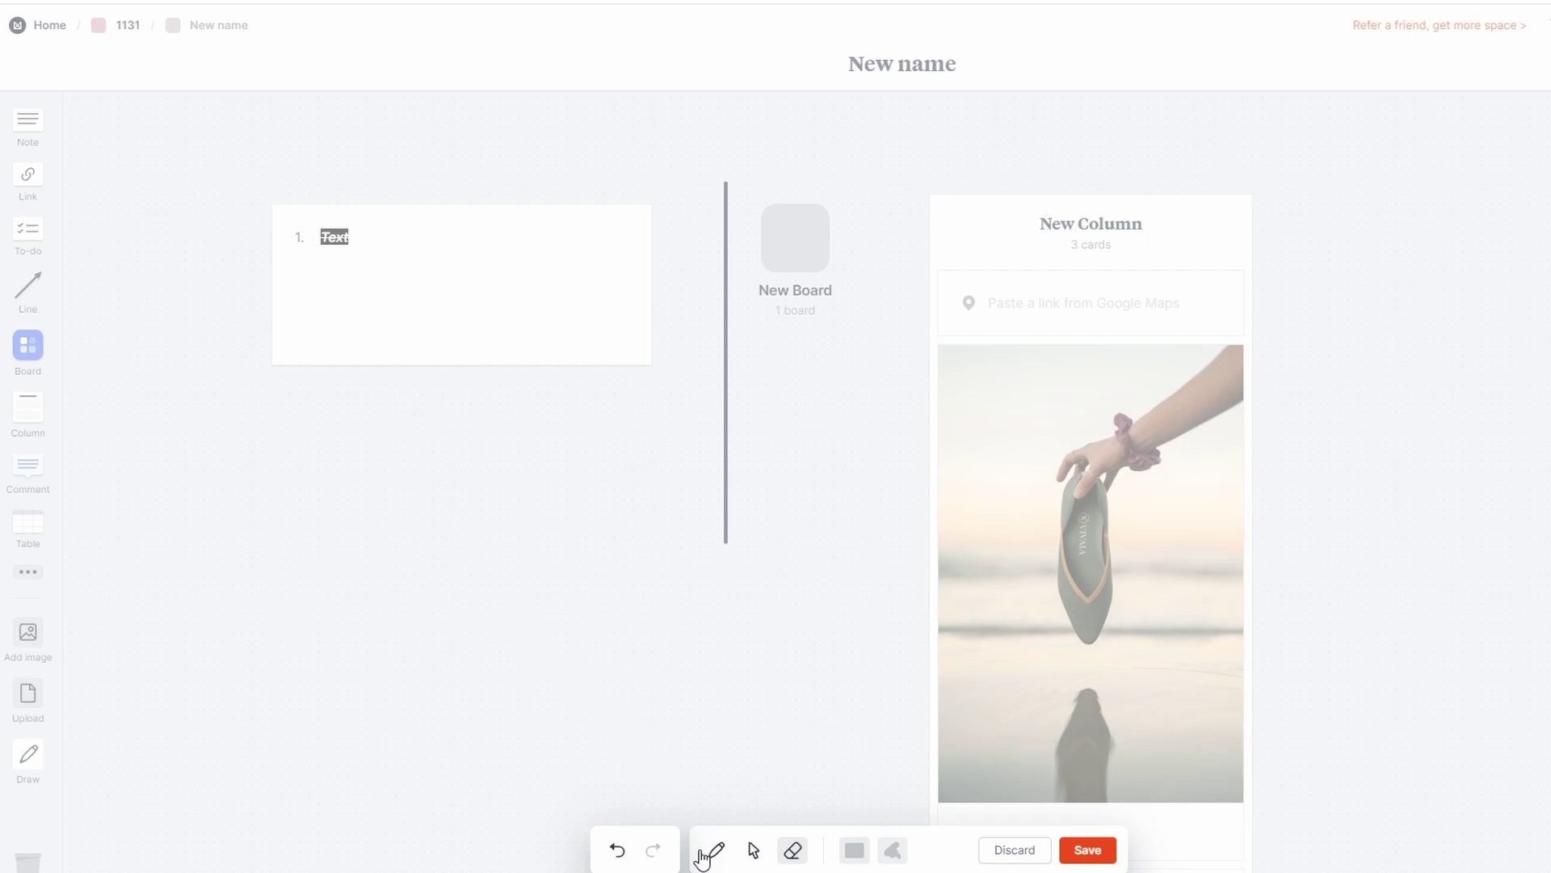
Step: Draw one thick wave in the lower left and save the sketch
left_click(716, 850)
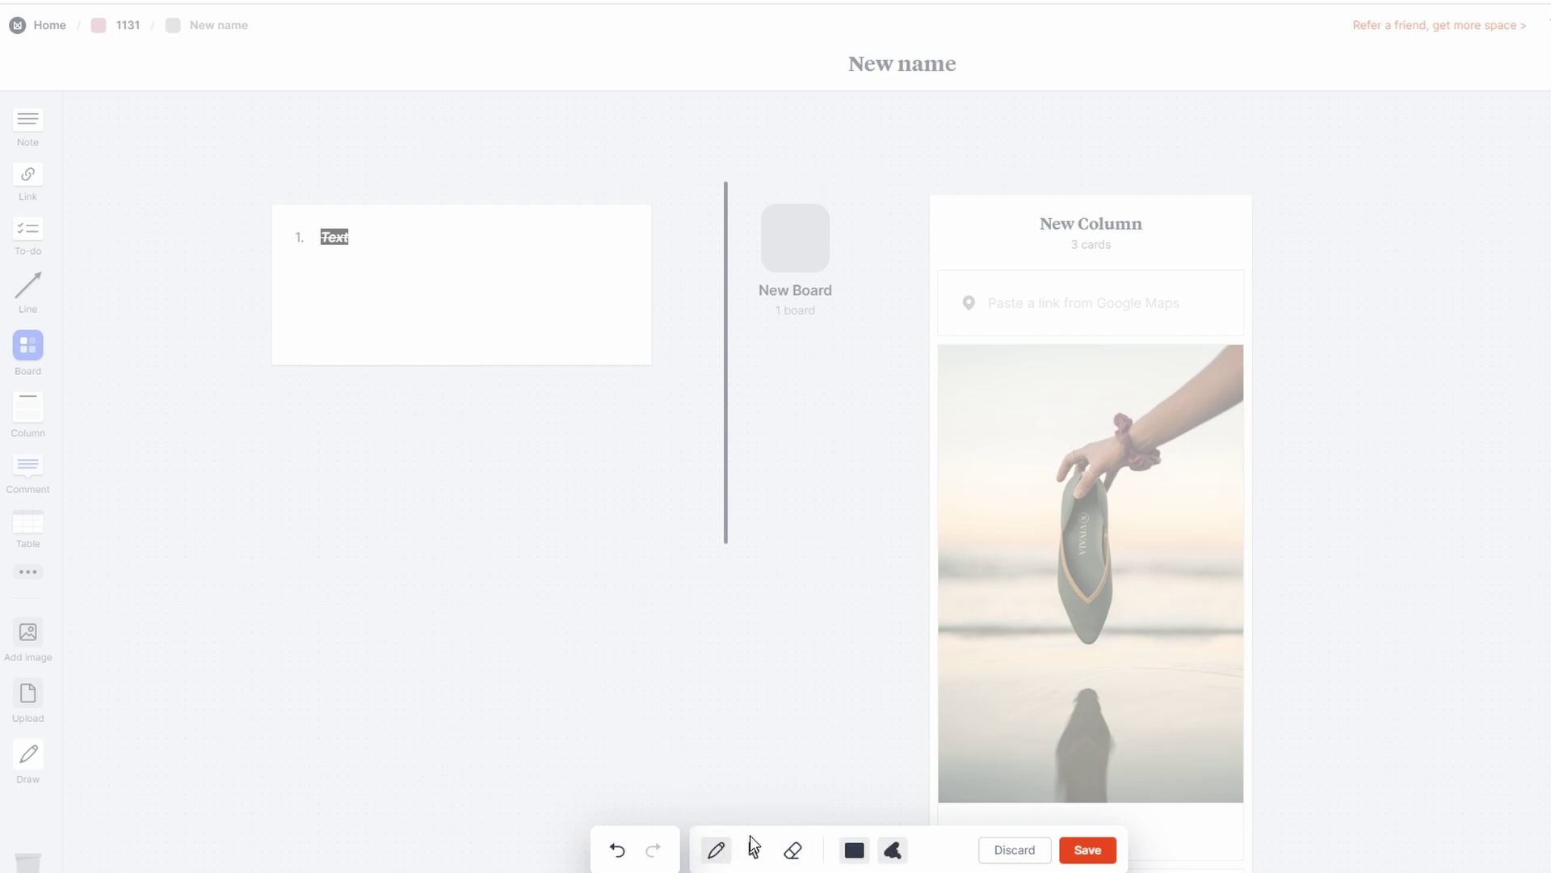
left_click_drag(281, 673, 646, 663)
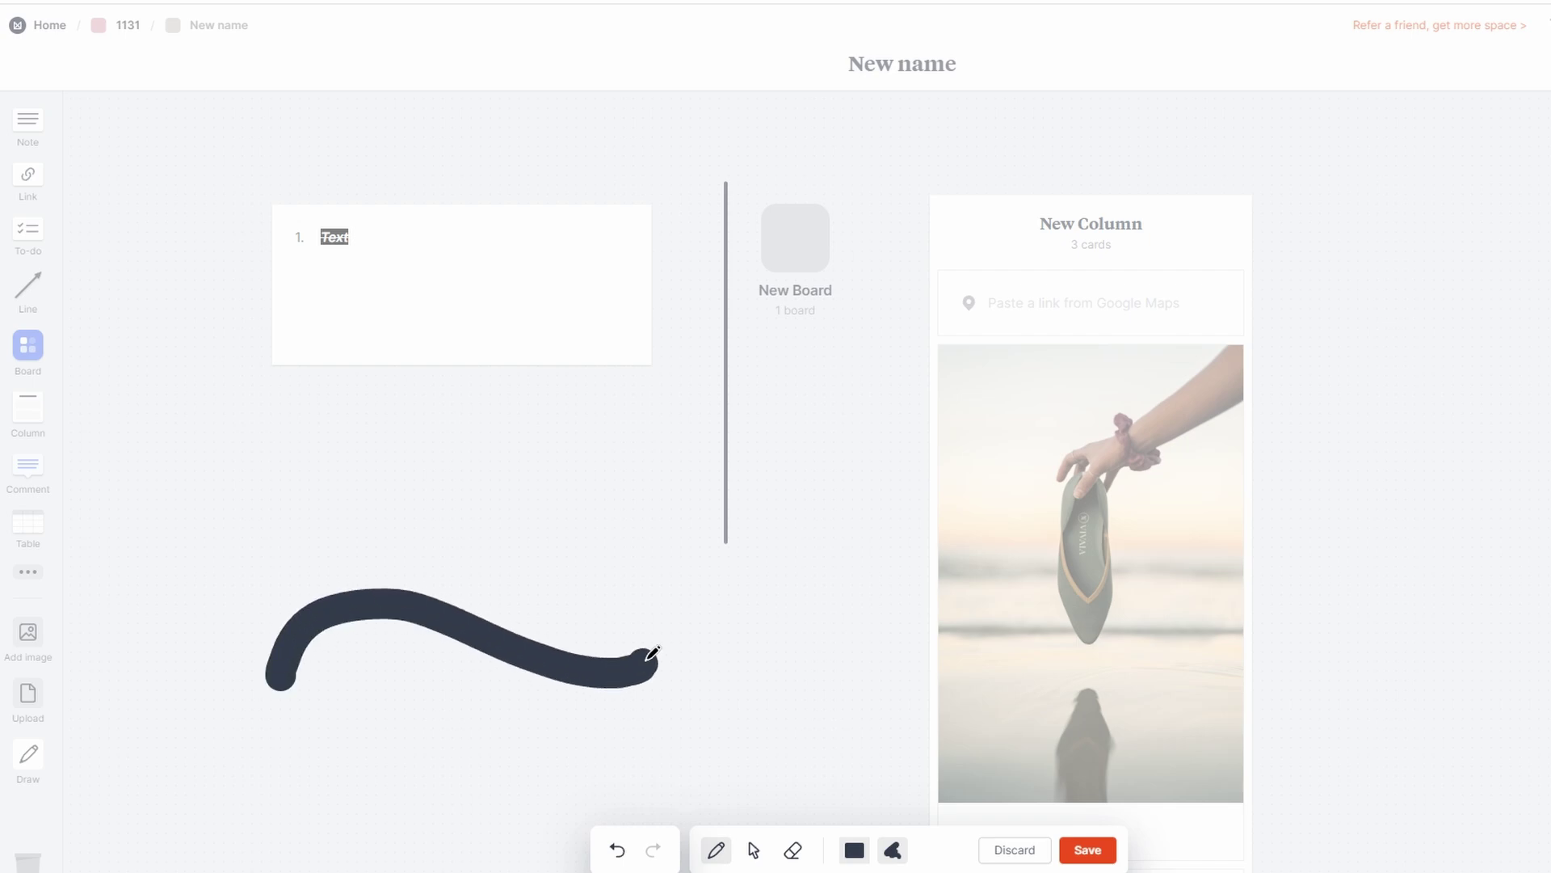
left_click(1085, 852)
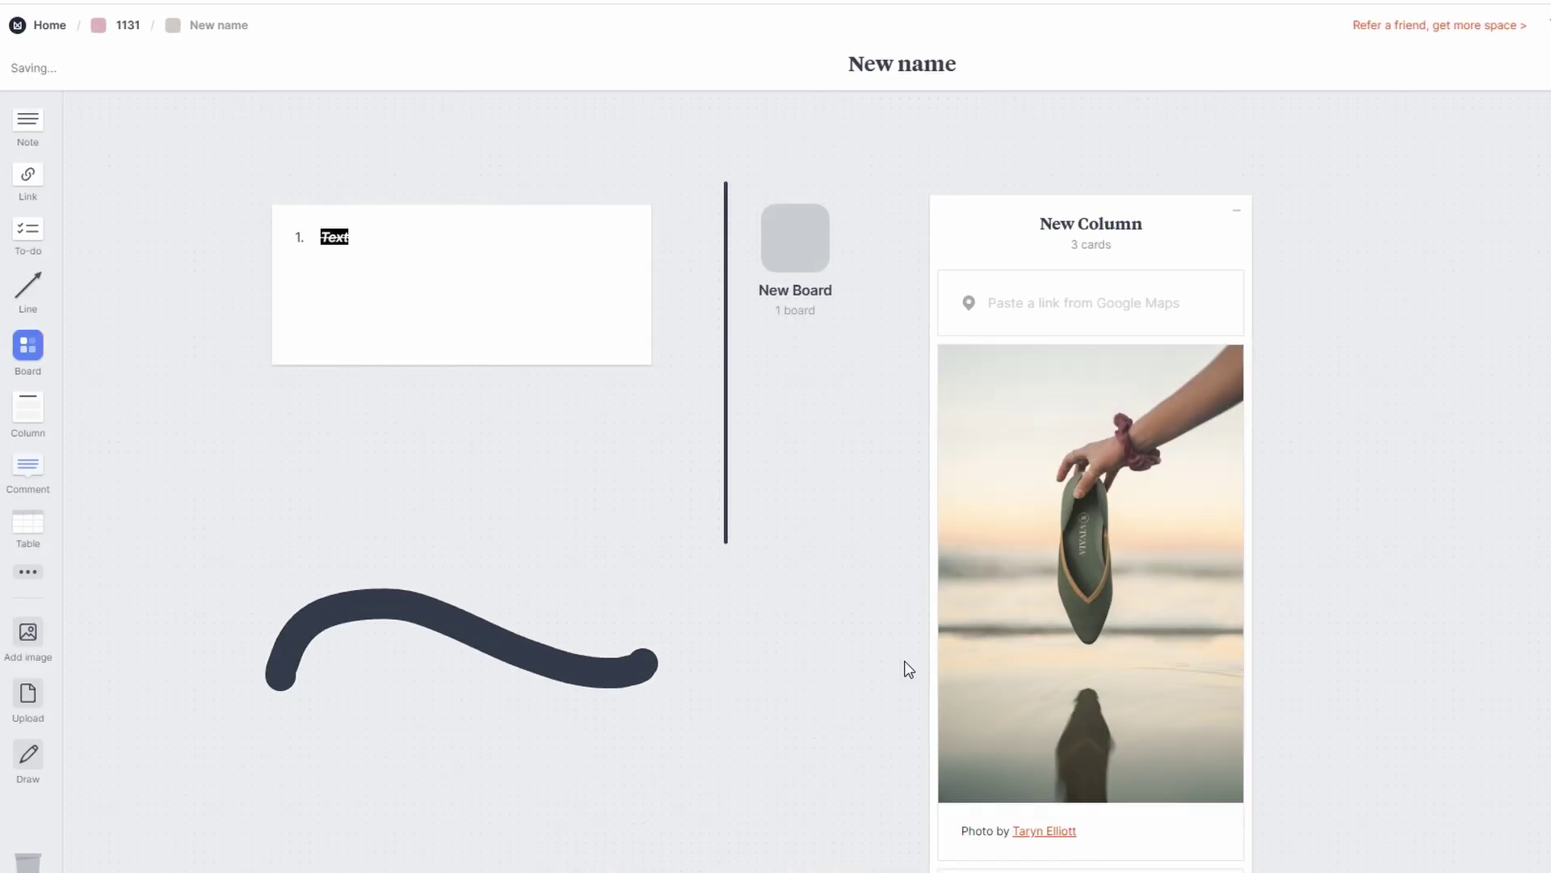
Step: Move the wave drawing up closer to the text note
left_click(421, 643)
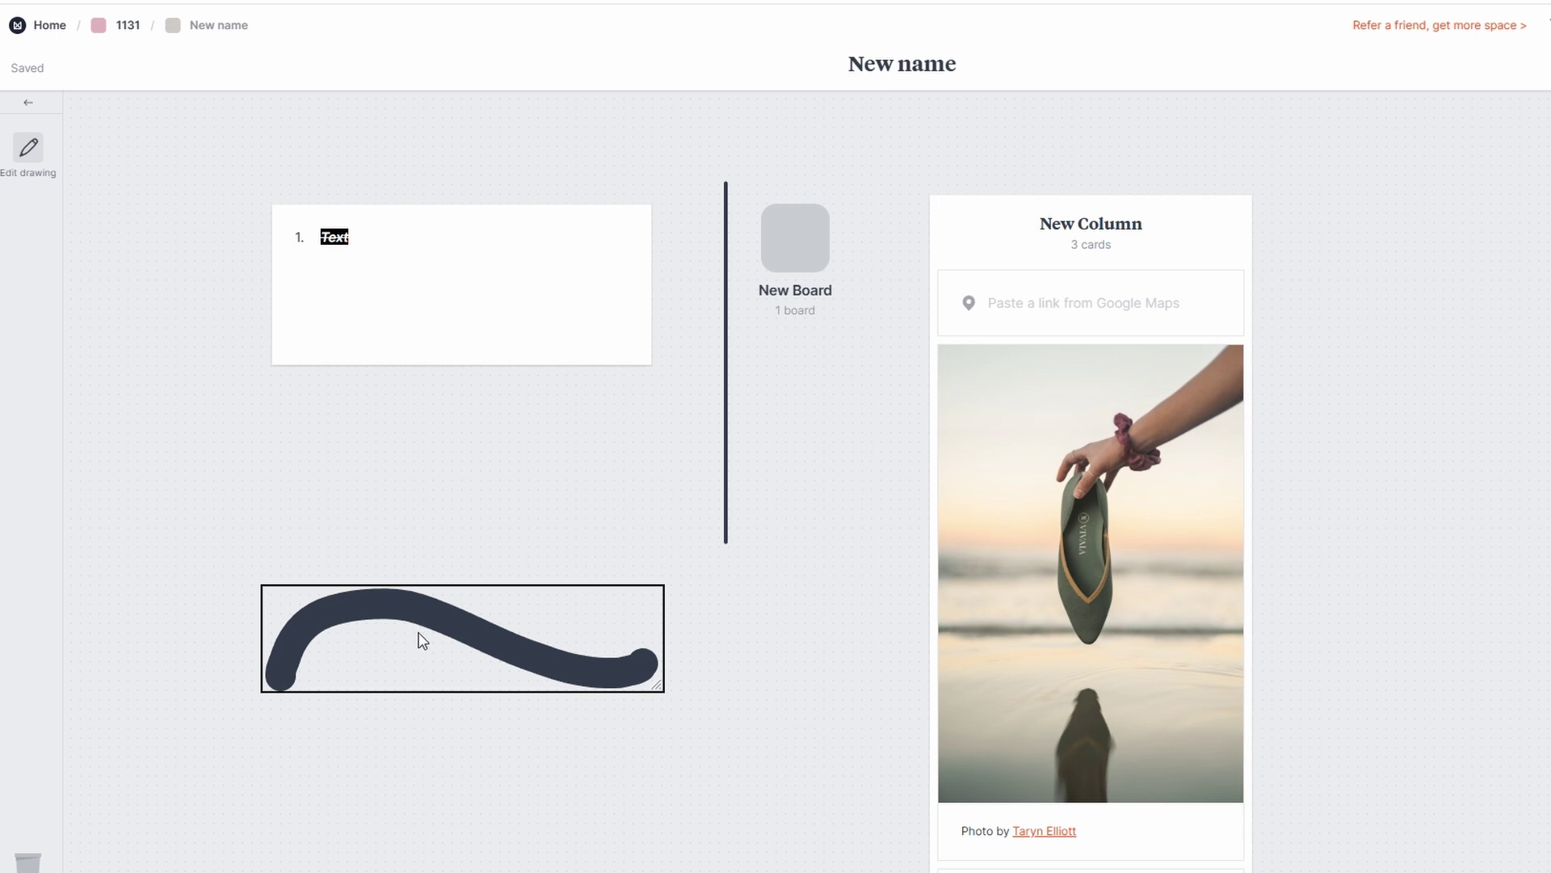
left_click_drag(421, 640, 420, 620)
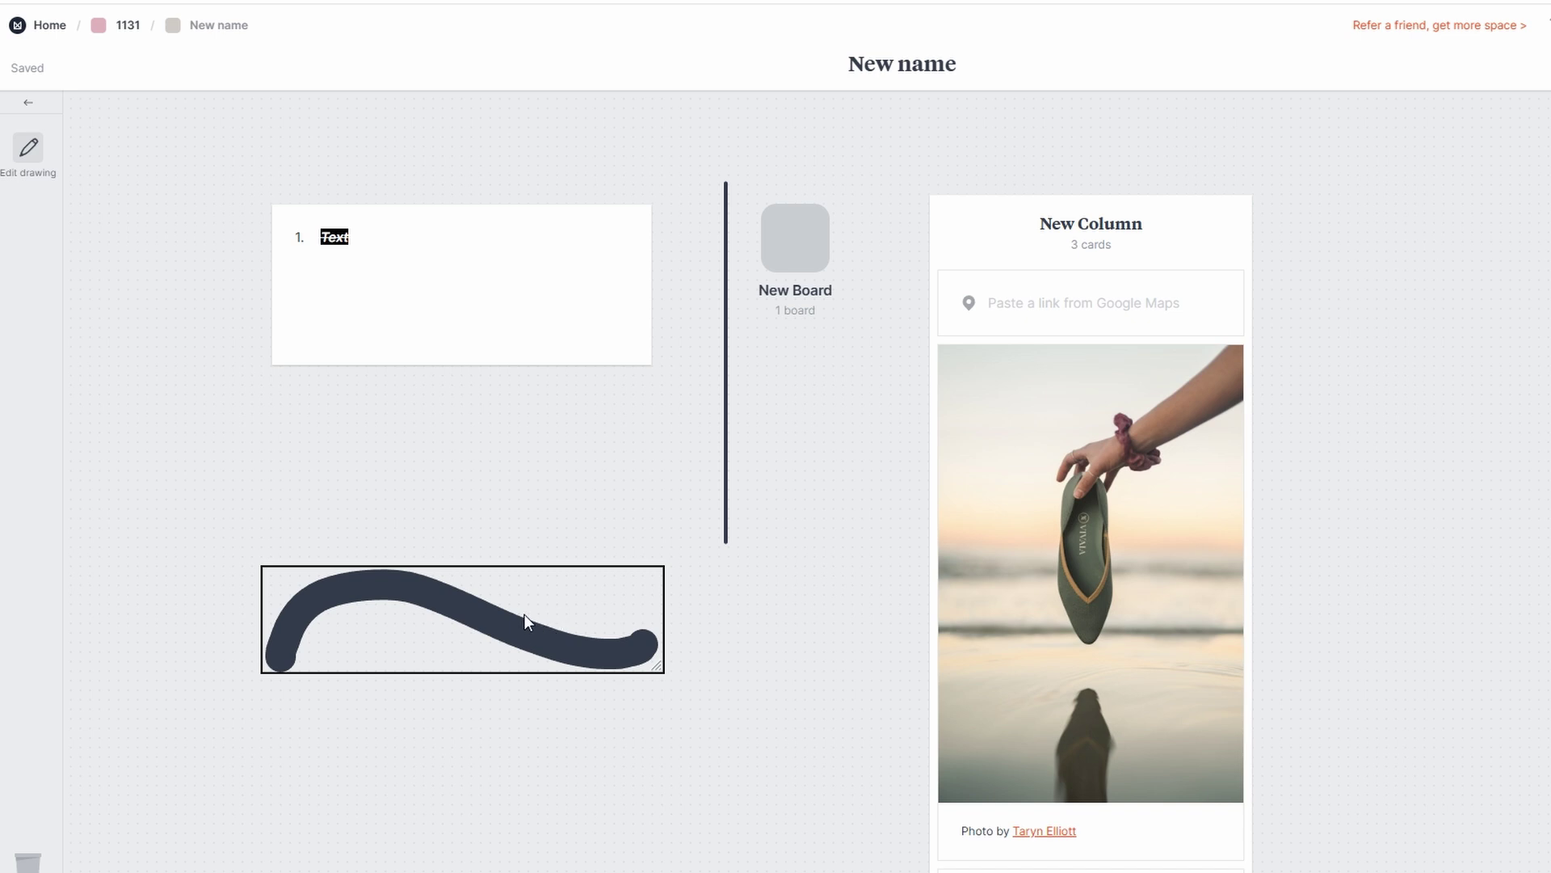
mouse_move(527, 617)
left_mouse_down()
mouse_move(450, 481)
mouse_move(445, 505)
left_mouse_up()
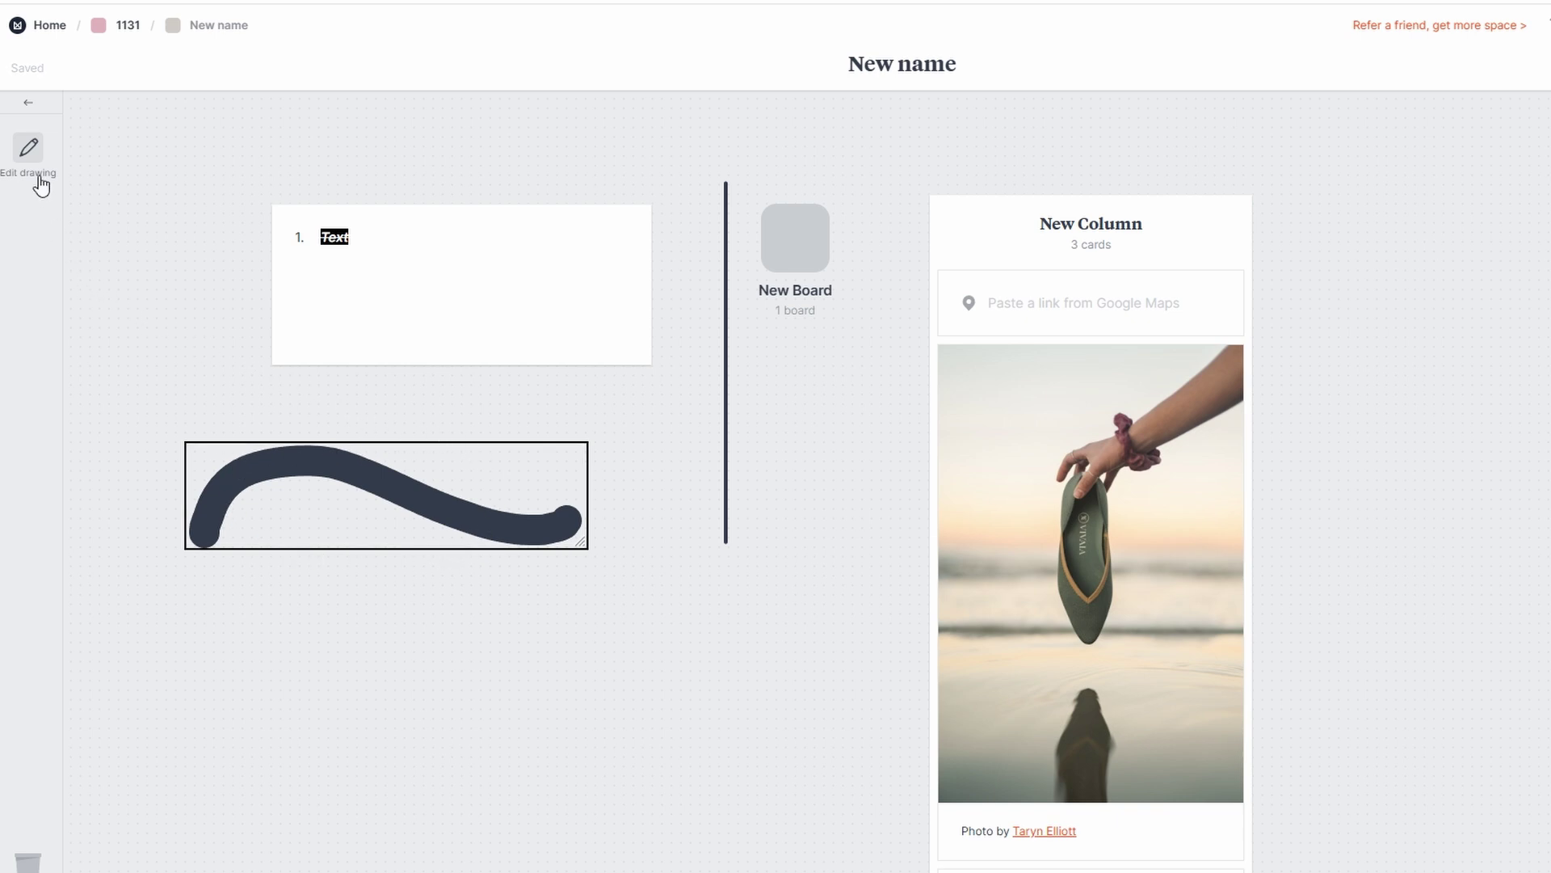
Step: Reopen the drawing, erase the wave stroke and close drawing mode
left_click(29, 151)
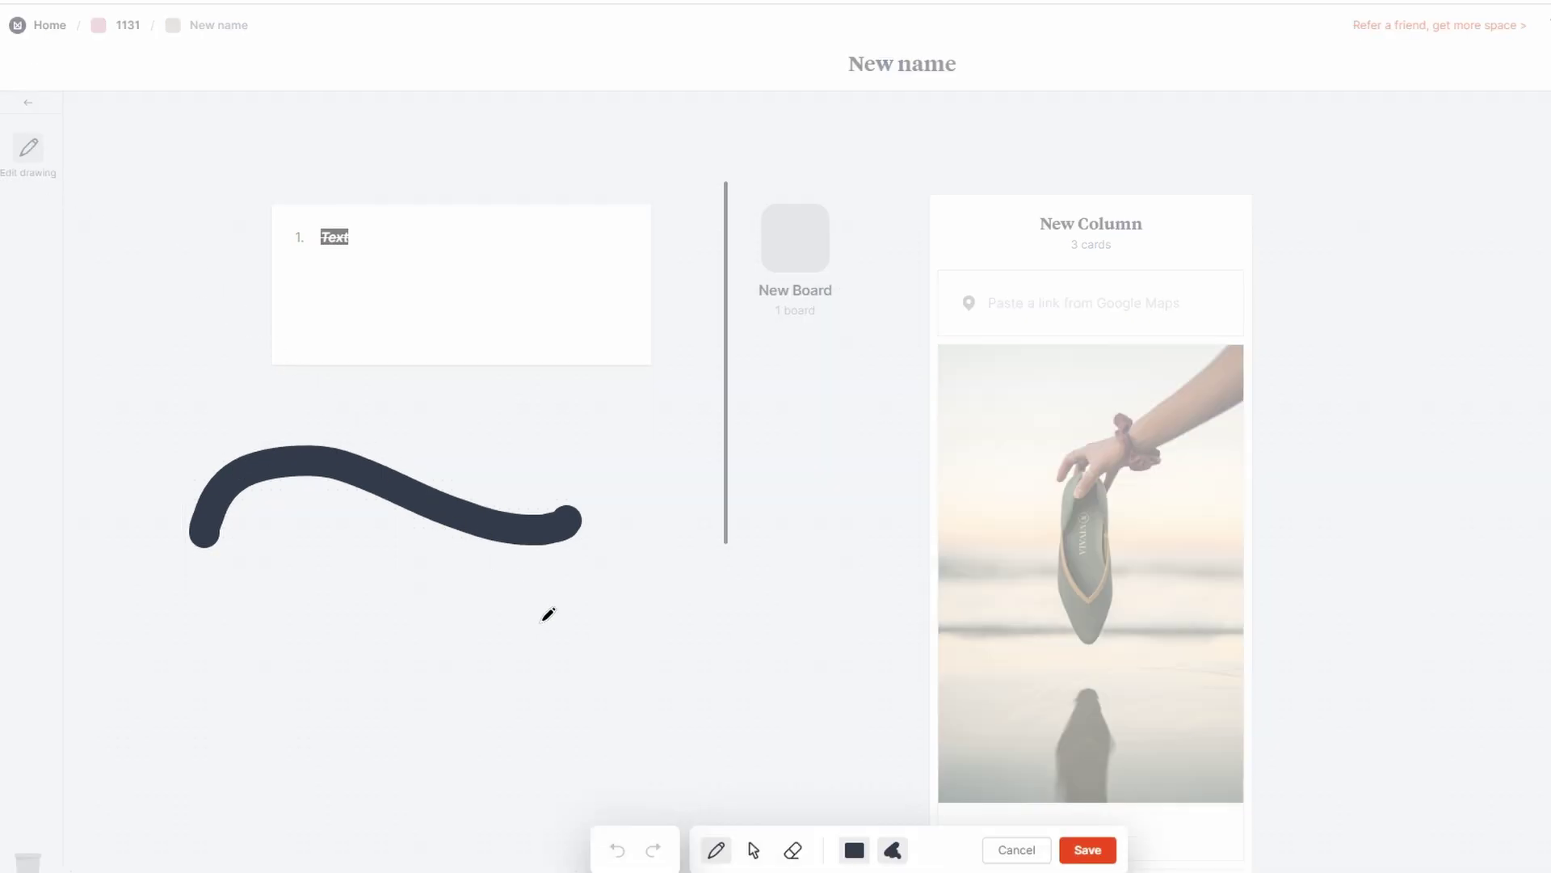
left_click(793, 850)
left_click(448, 501)
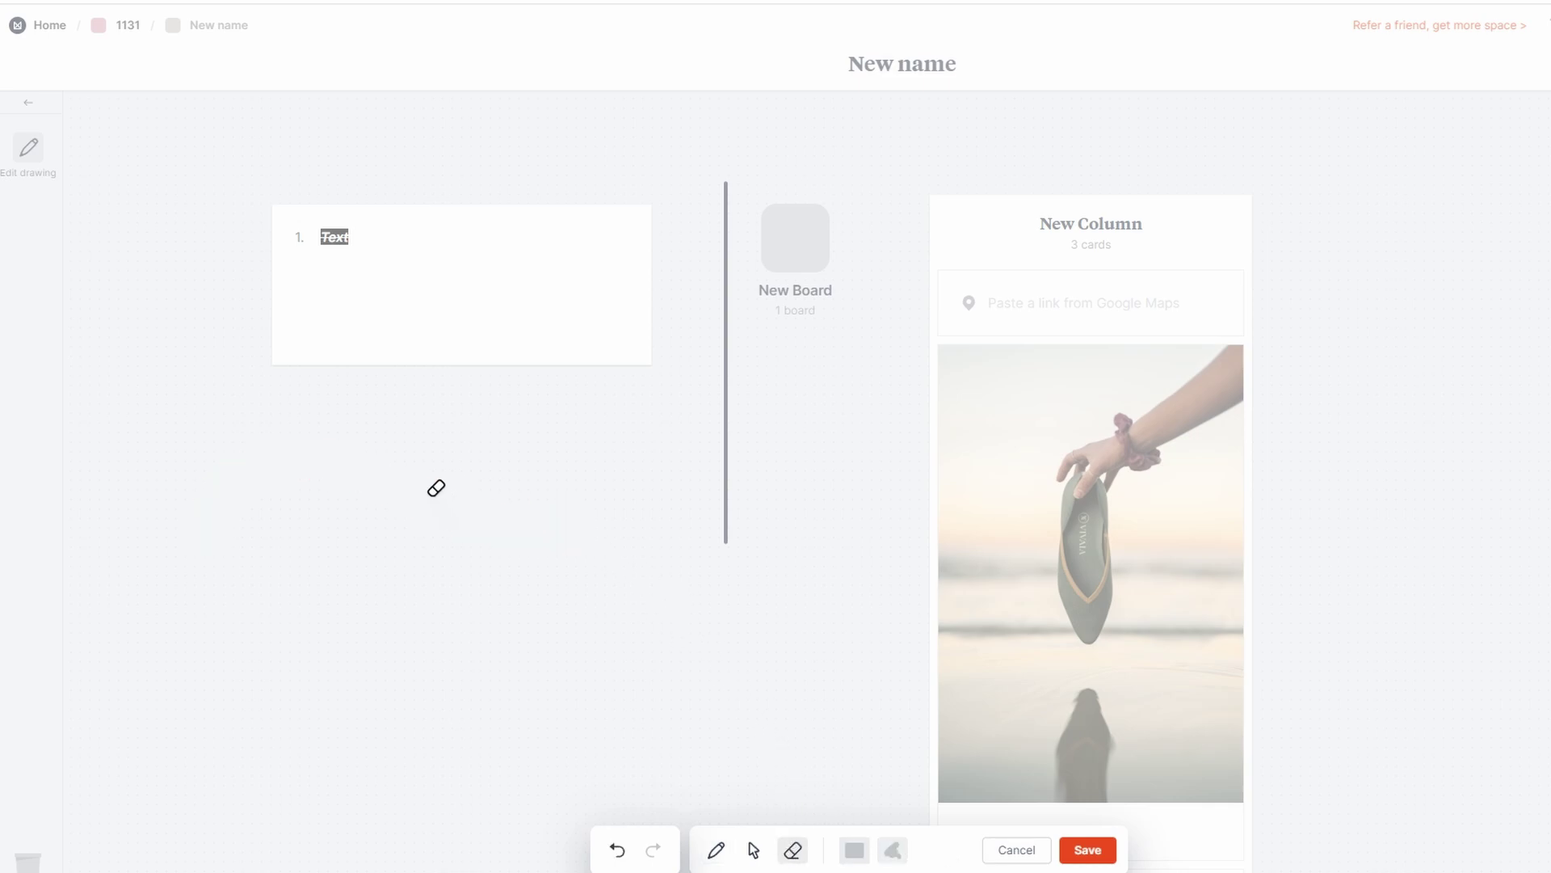
left_click(1090, 851)
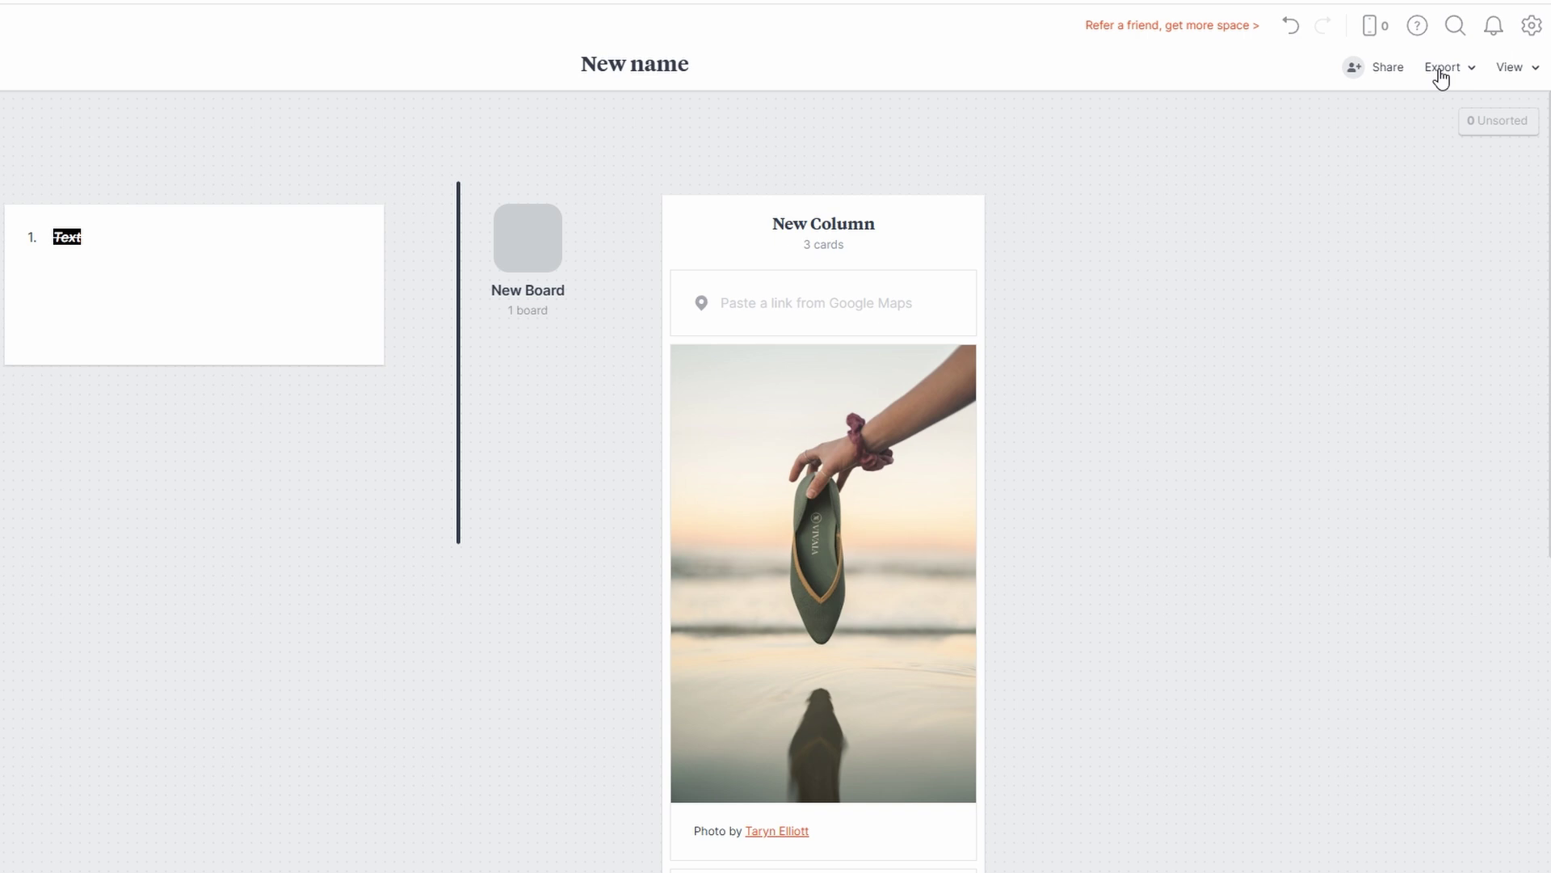
Step: Open the board's Export options and toggle Include sub-boards on, then back off
left_click(1441, 68)
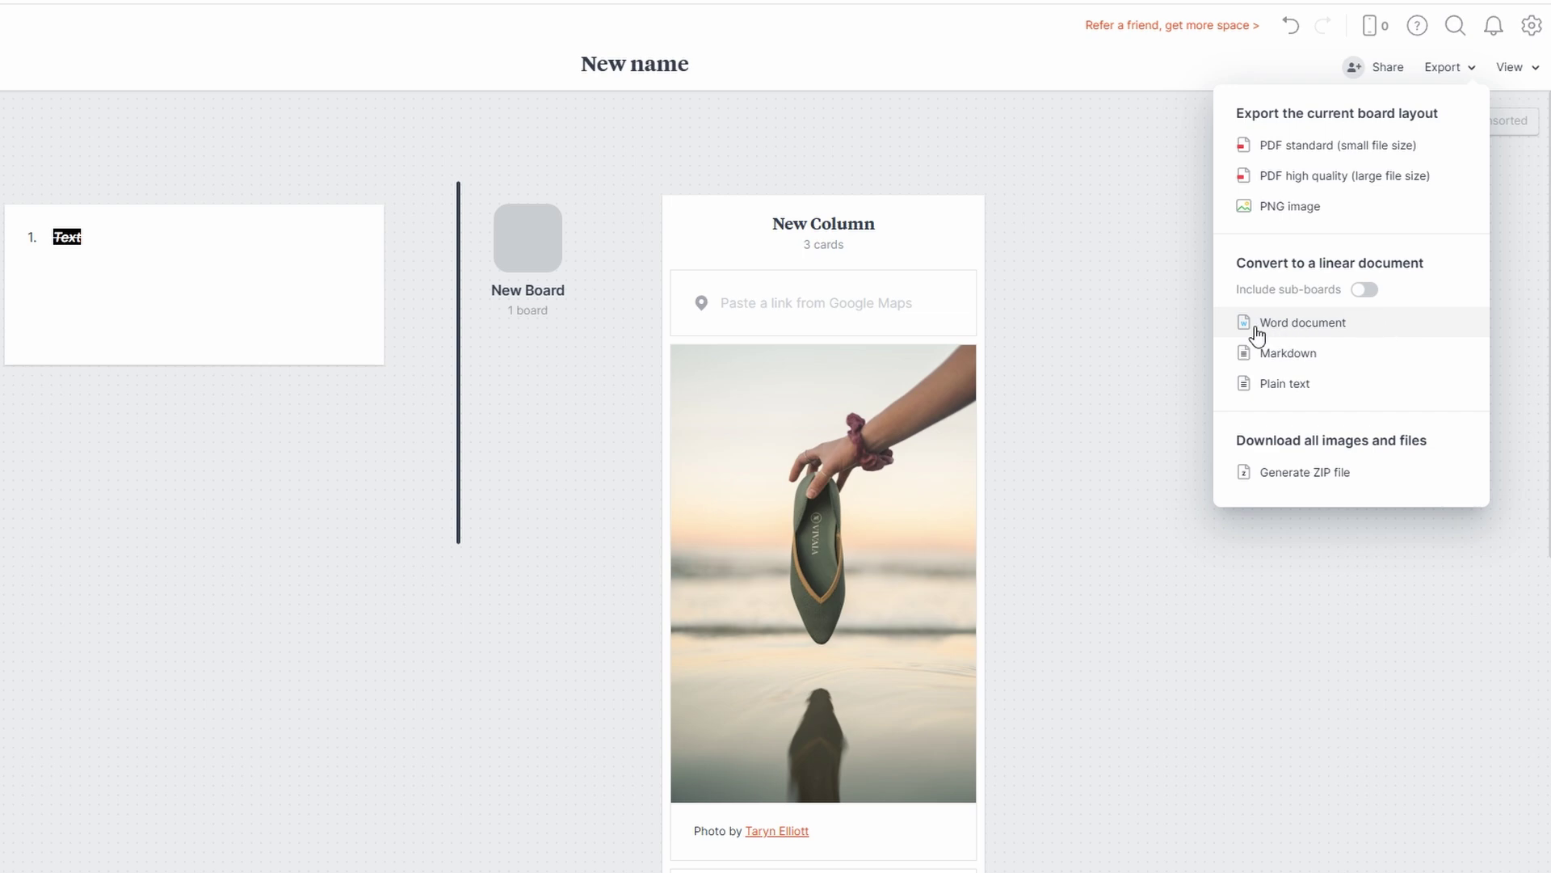
left_click(1363, 293)
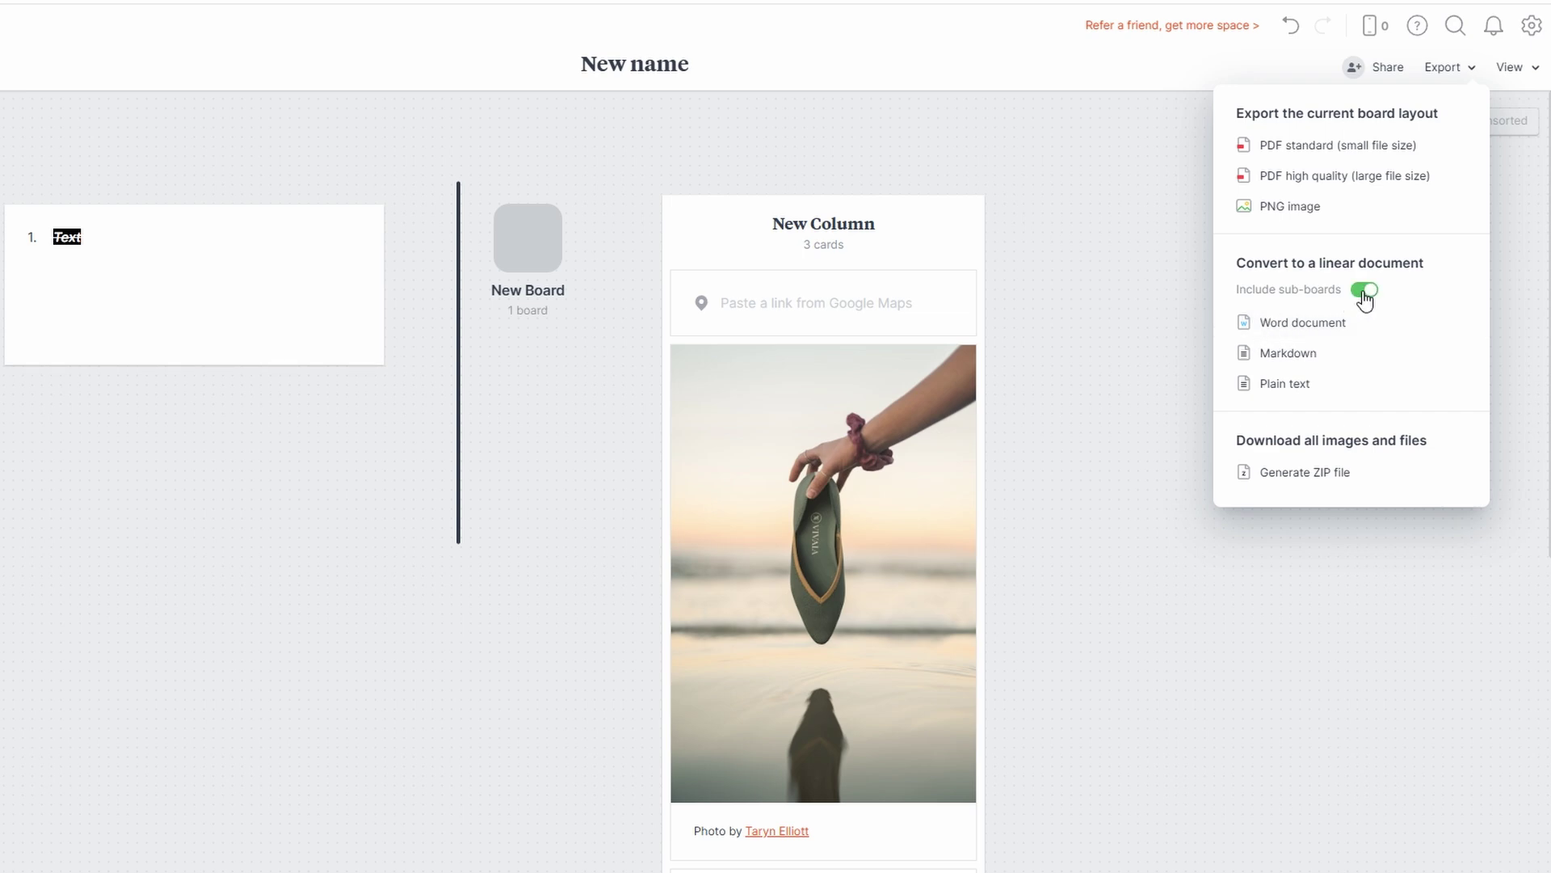
left_click(1363, 293)
Step: Close the export options, move New Board into New Column, and shift the column left beside the line
left_click(1198, 347)
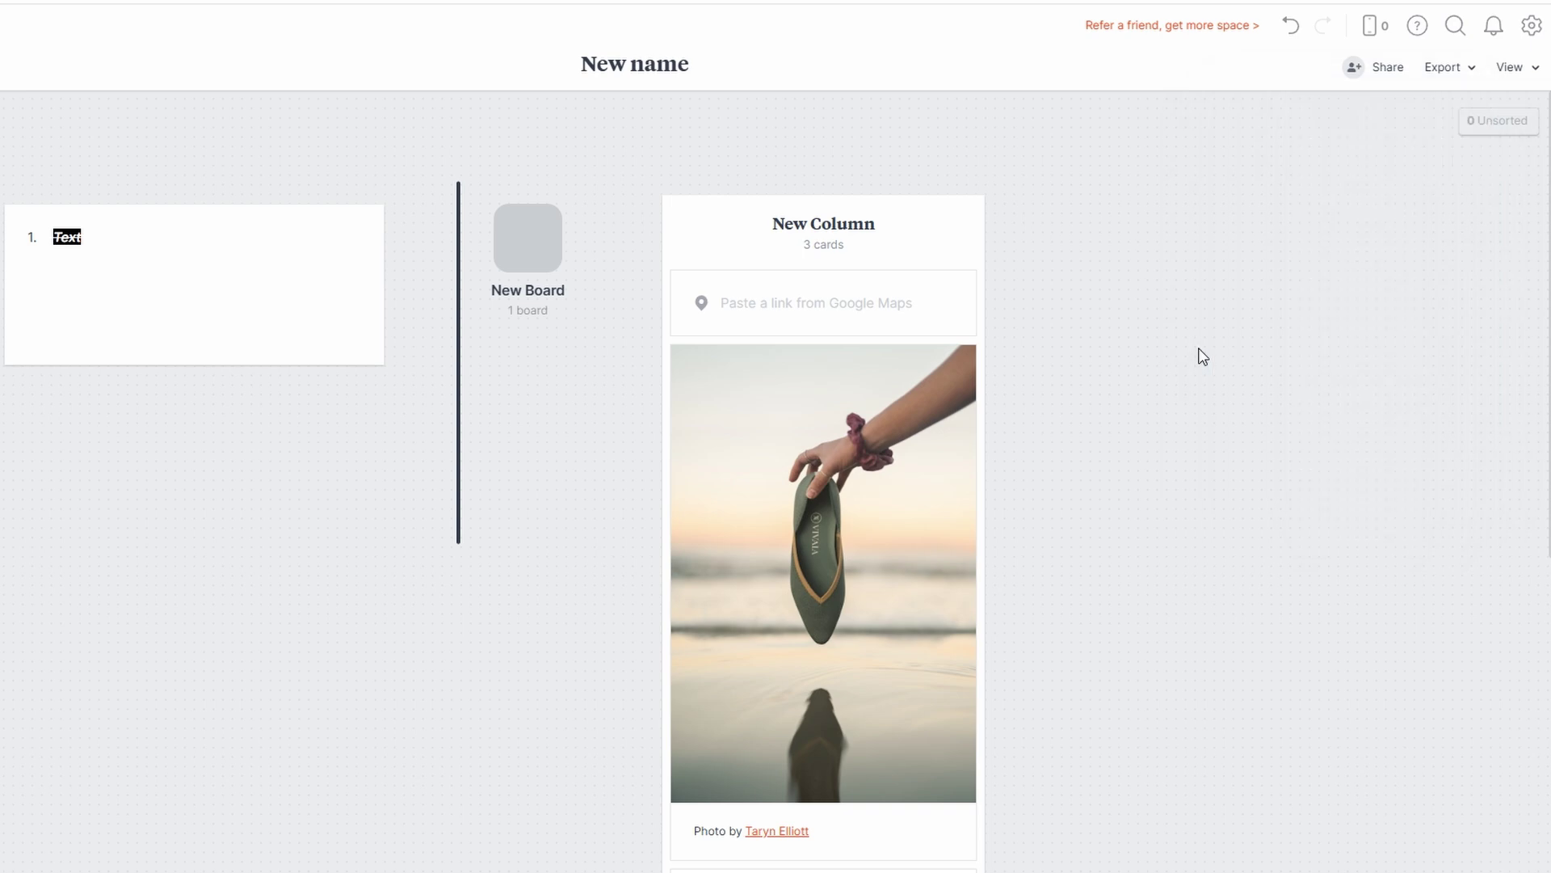
left_click_drag(863, 252, 629, 231)
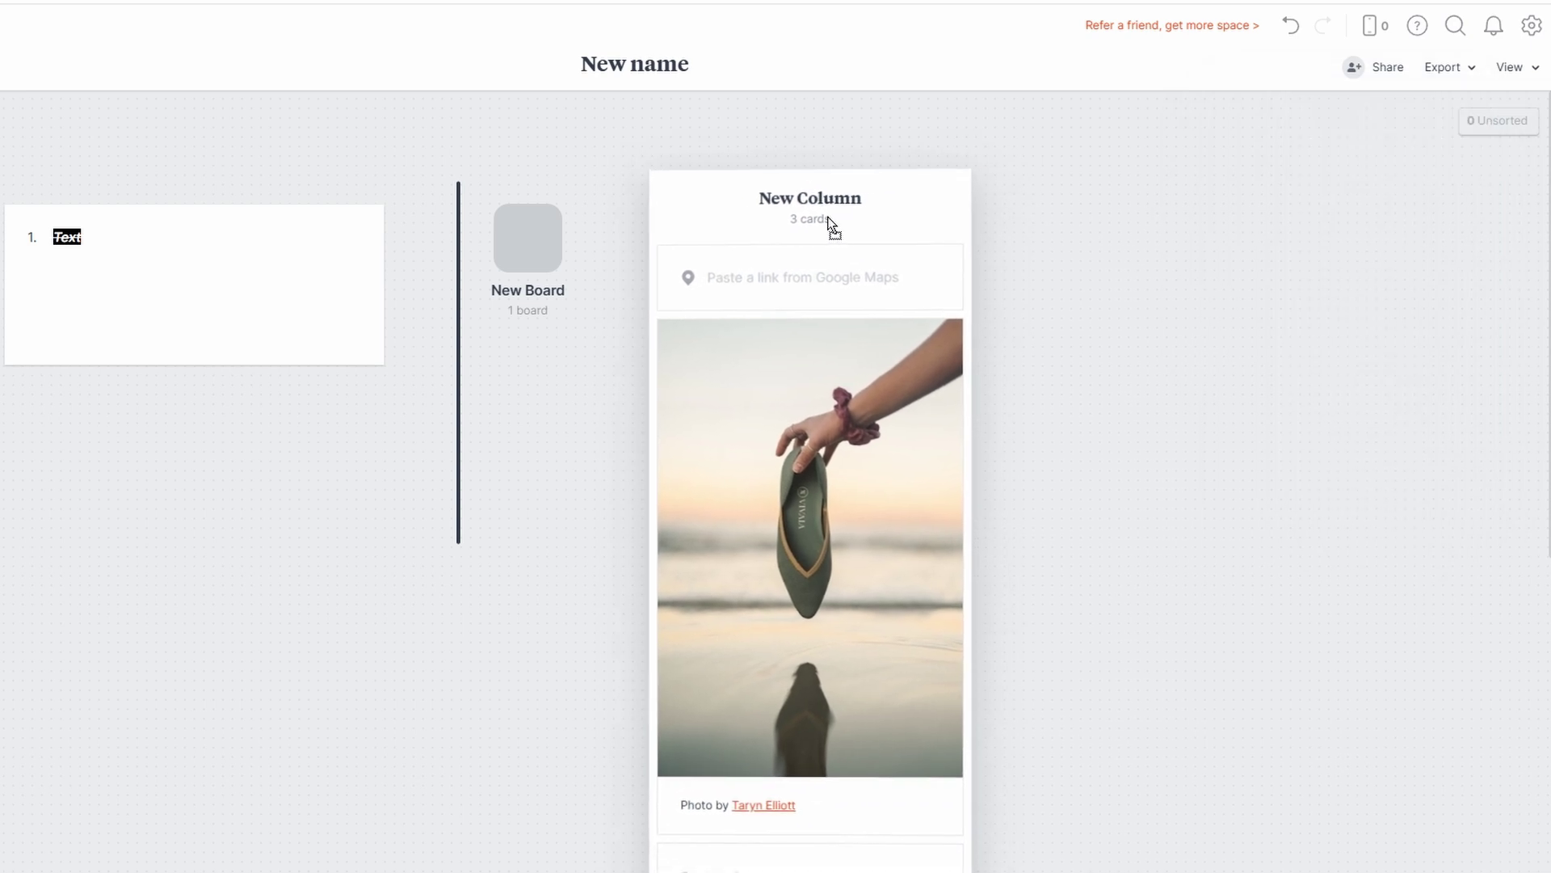
left_click_drag(529, 252, 709, 302)
left_click_drag(706, 215, 590, 215)
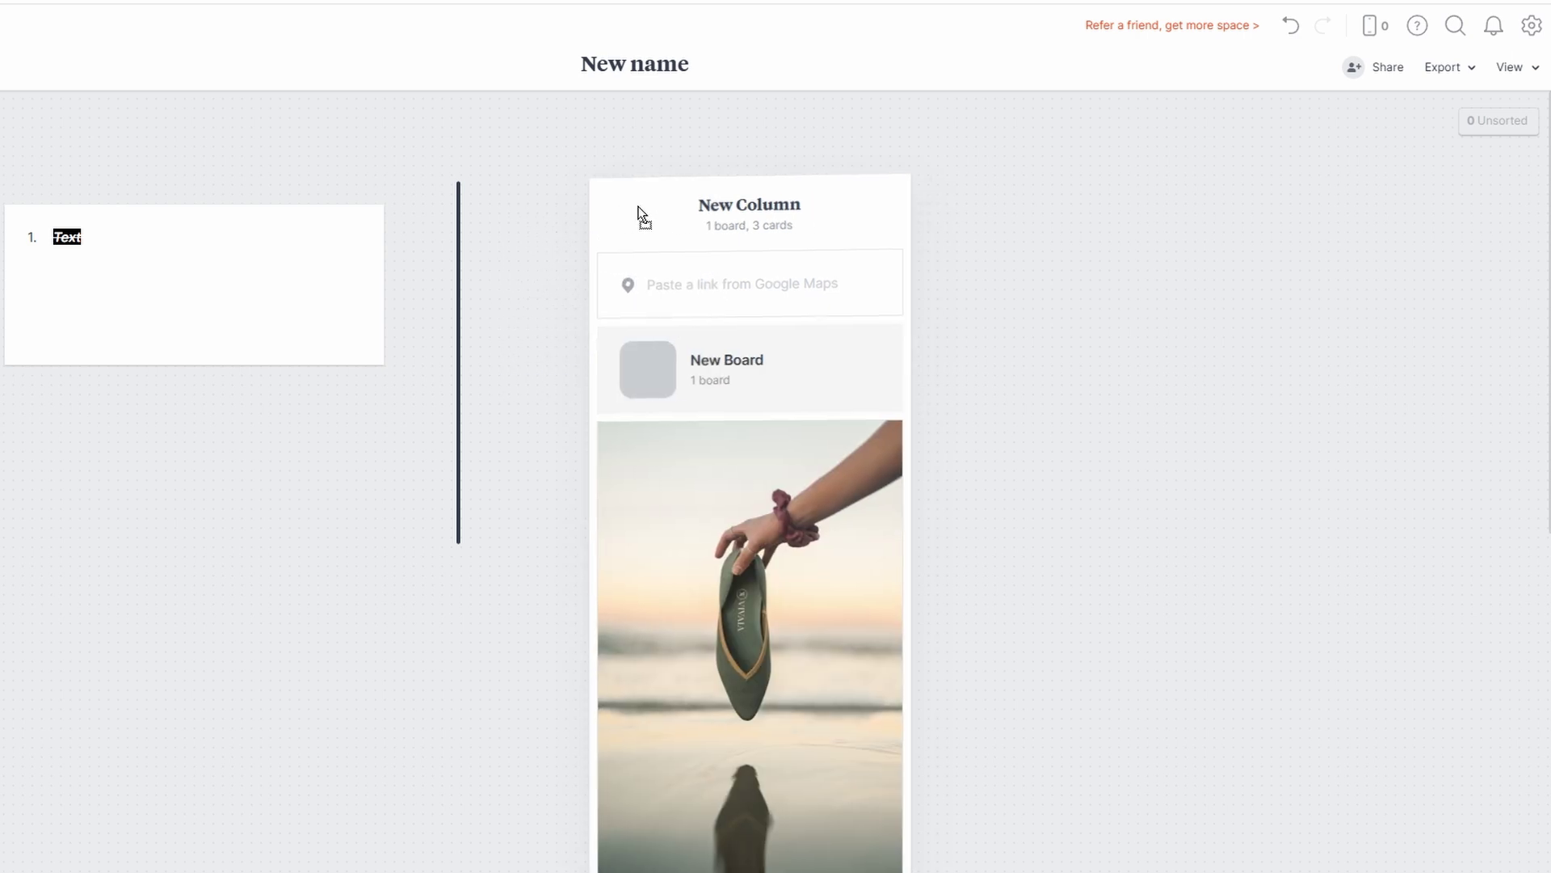